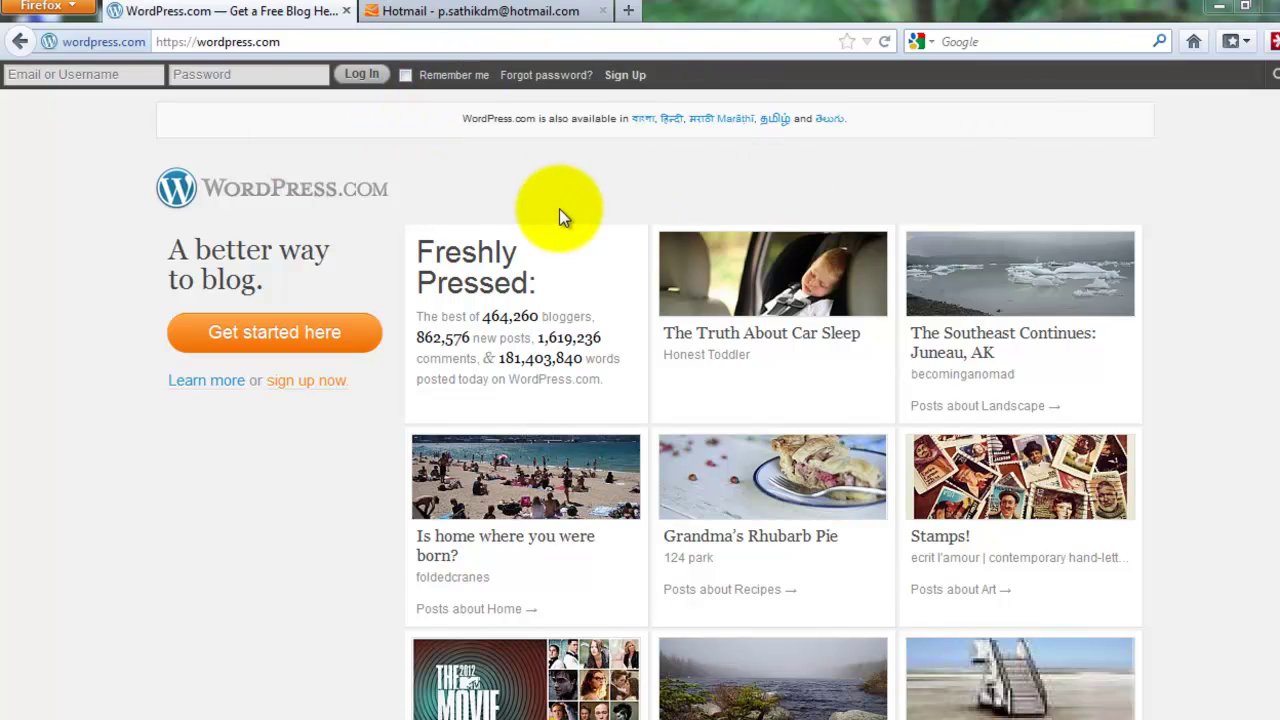
Start a new WordPress.com blog signup with blog address iwebhost
left_click(301, 345)
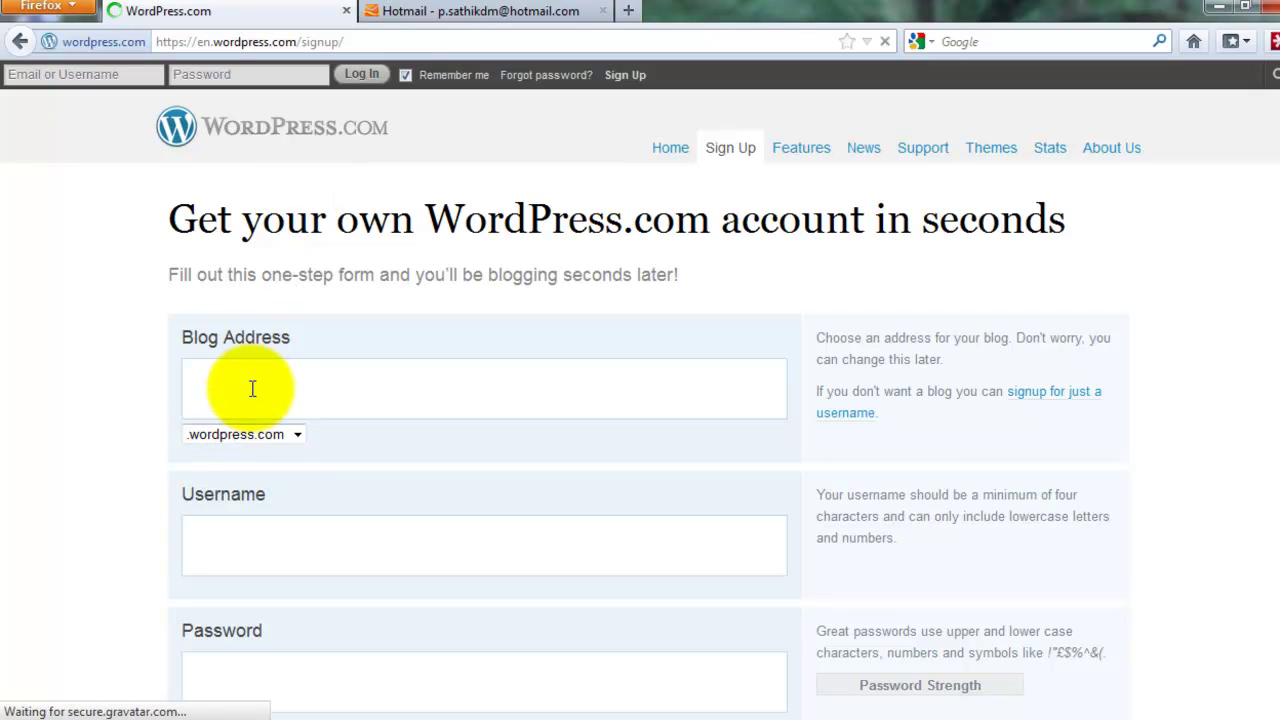
left_click(252, 387)
type("iwebhos")
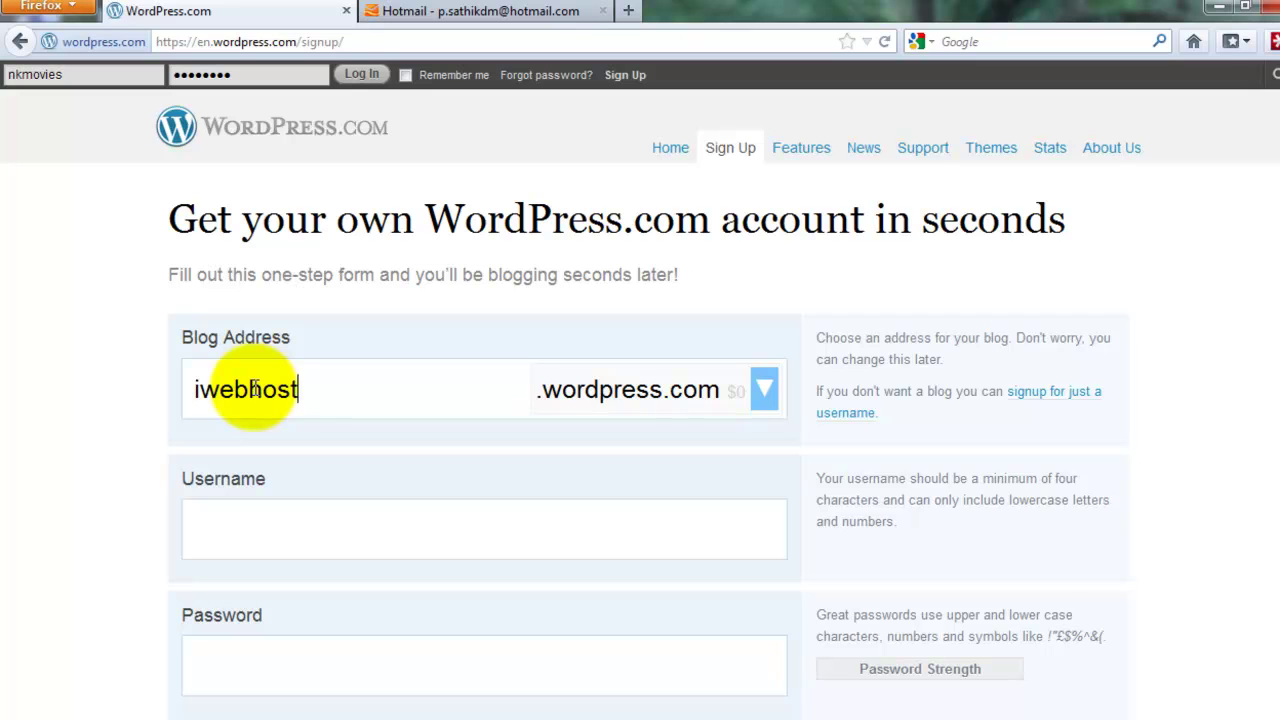
type("t")
left_click(345, 540)
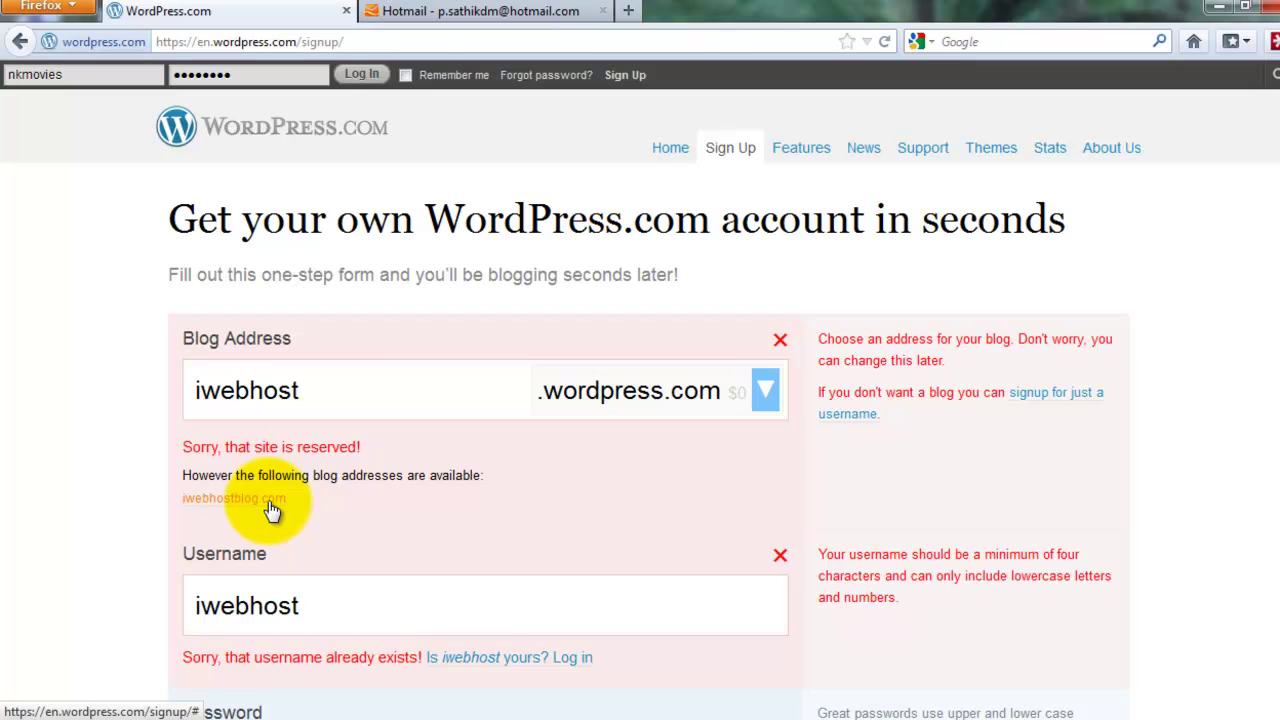
Check the offered domain endings, then change the blog address to iwebhost1
left_click(768, 396)
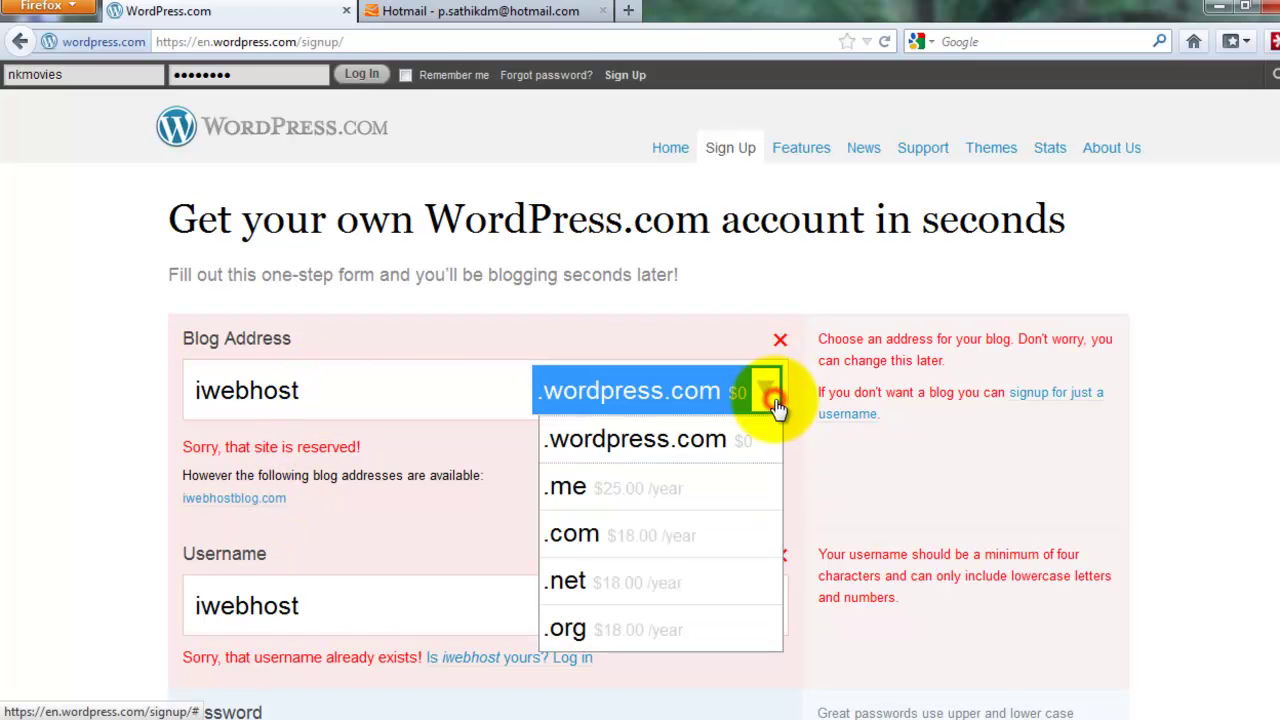
left_click(770, 396)
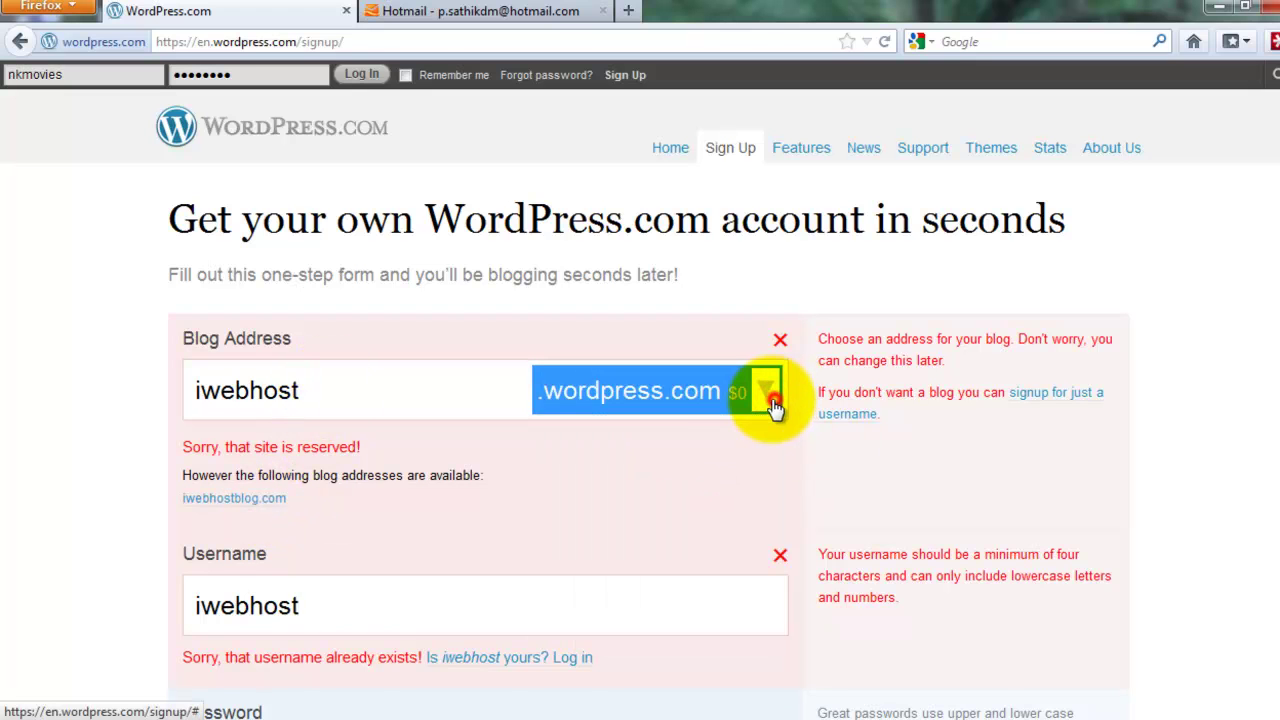
left_click(418, 377)
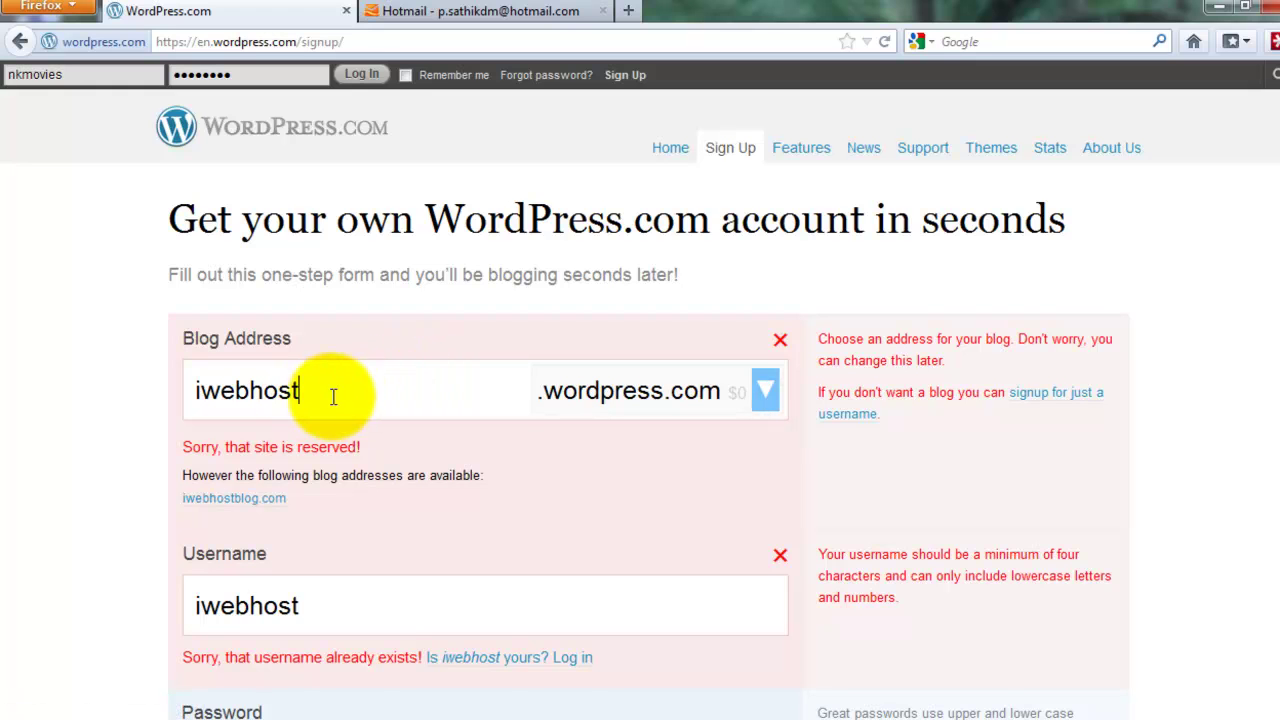
type("1")
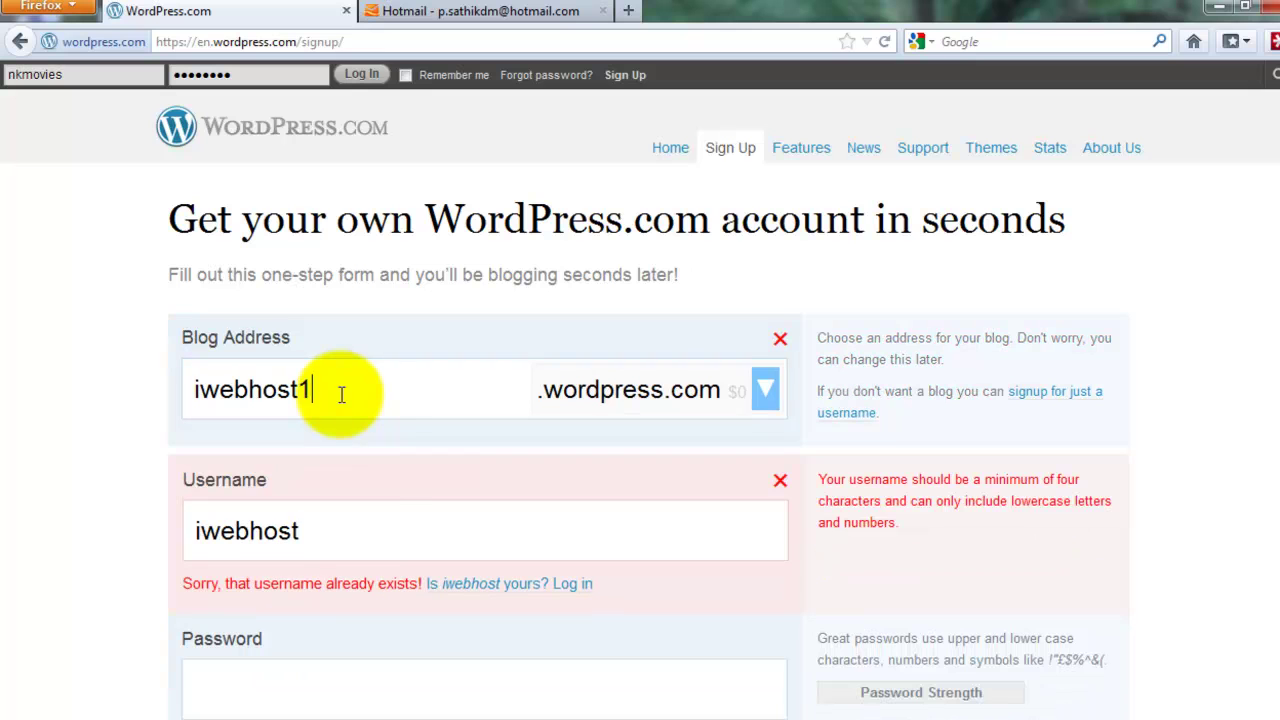
left_click(357, 537)
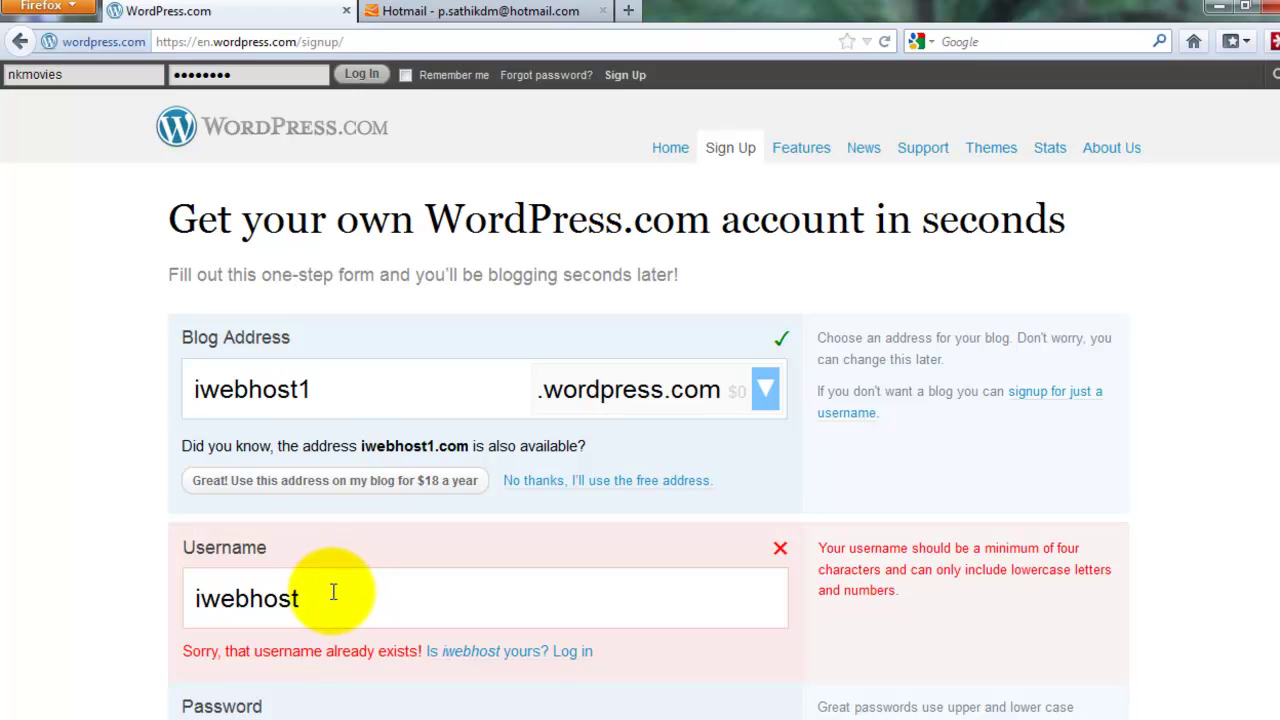
Change the username to iwebhost1 and enter the password and its confirmation
left_click(334, 601)
scroll(325, 594, "down", 4)
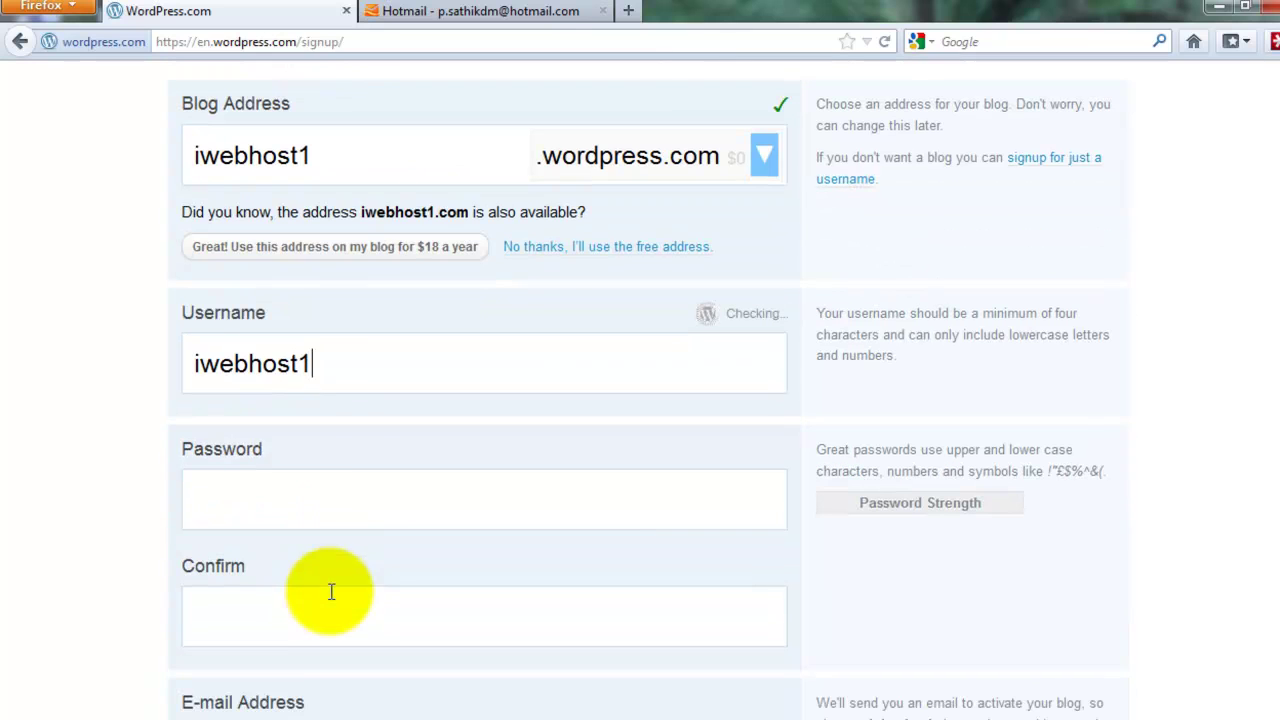
left_click(259, 476)
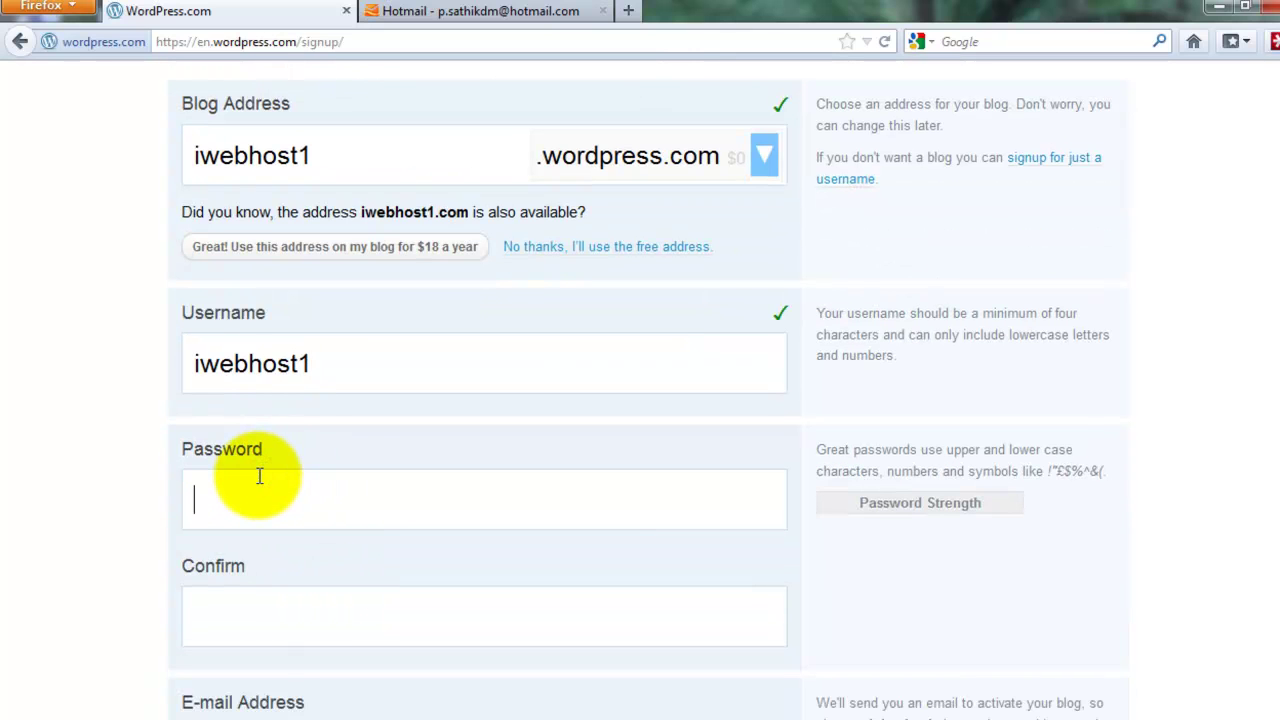
type("••••")
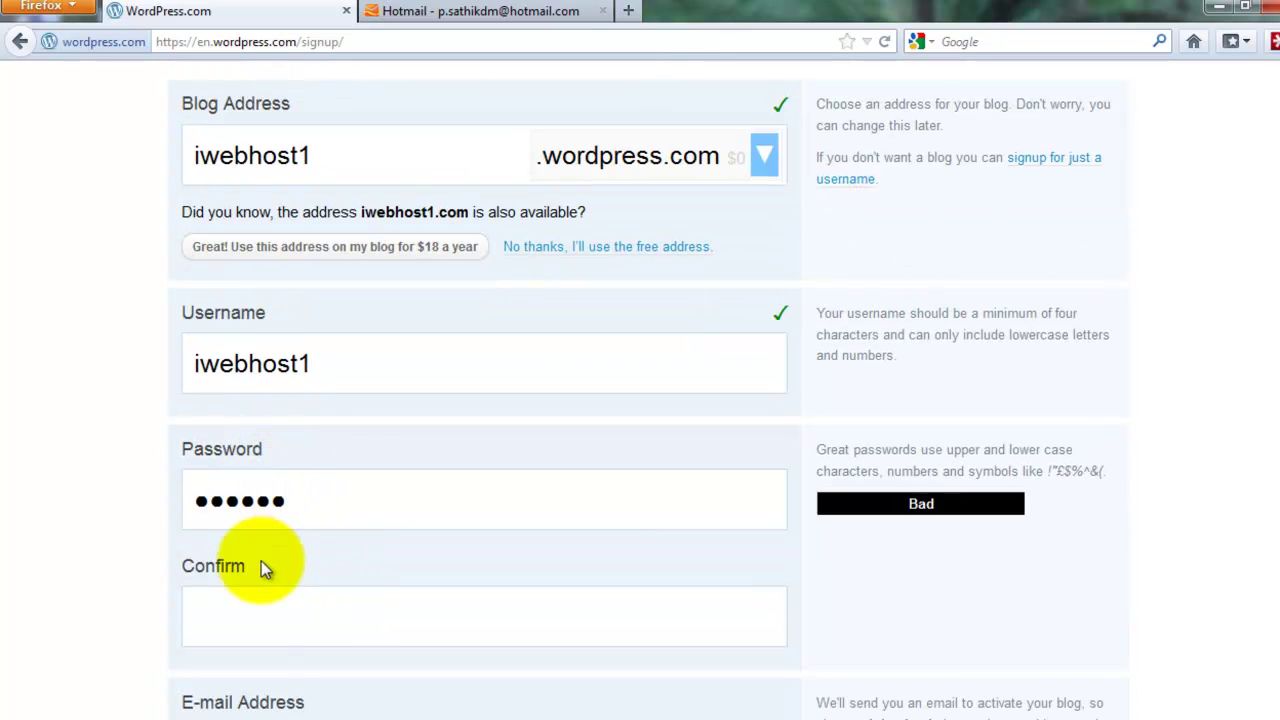
left_click(268, 617)
type("•••••")
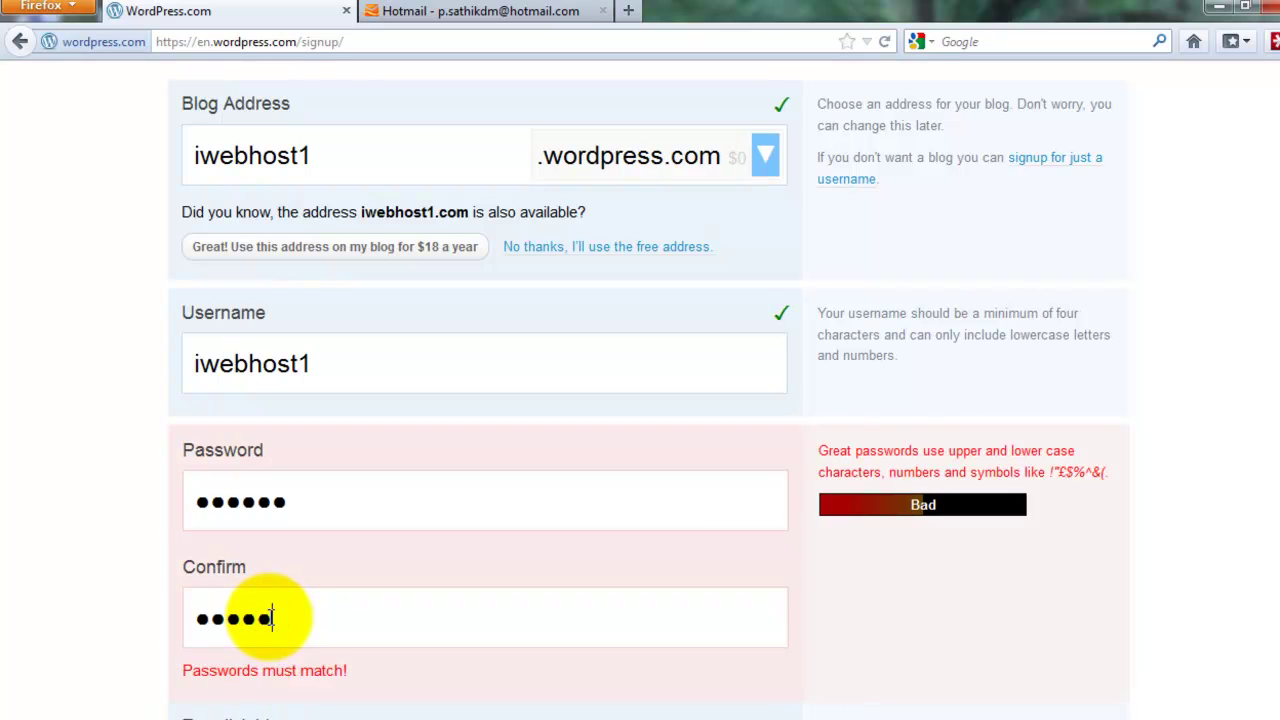
type("•")
Enter the account's Hotmail e-mail address and untick following the WordPress.com blog
scroll(268, 620, "down", 5)
left_click(311, 392)
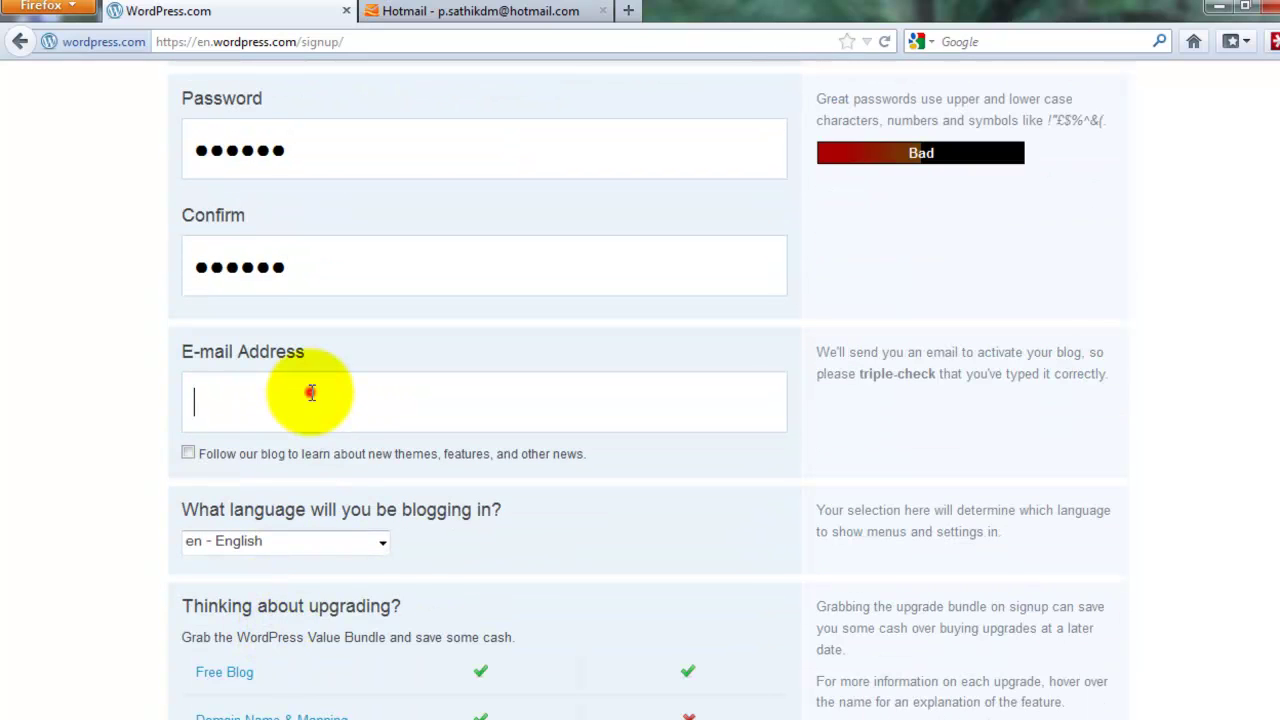
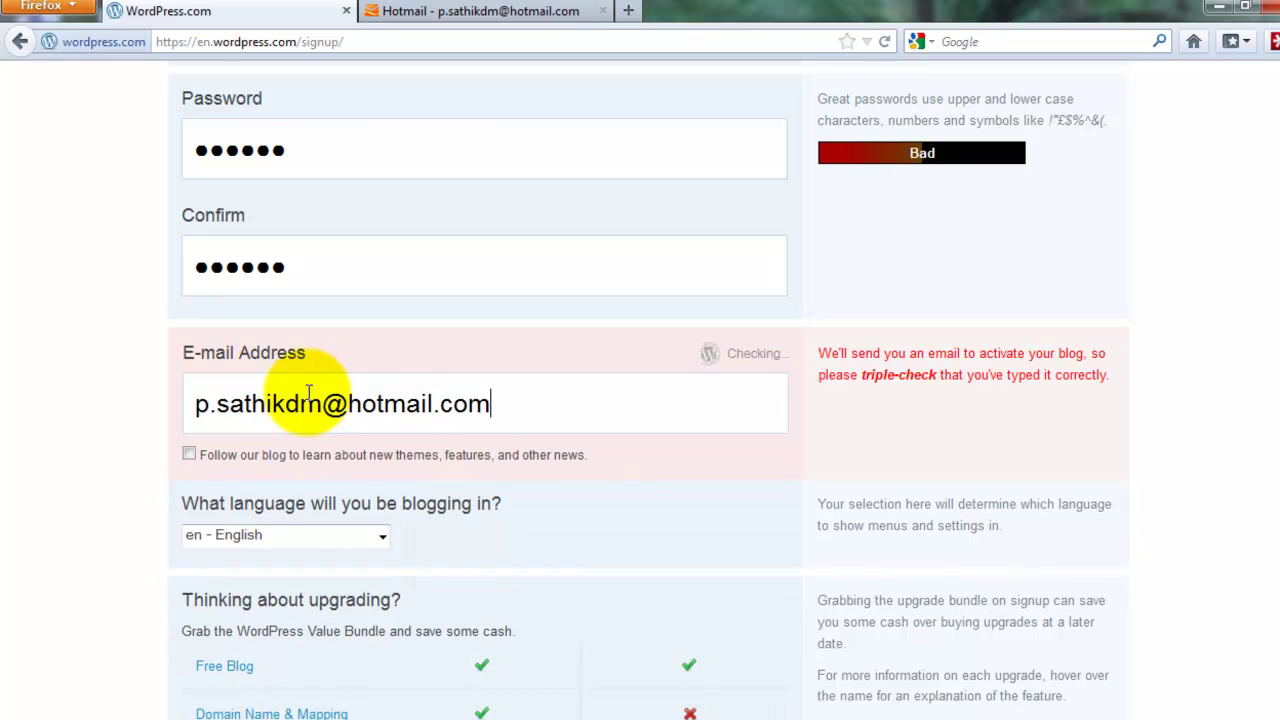
left_click(187, 453)
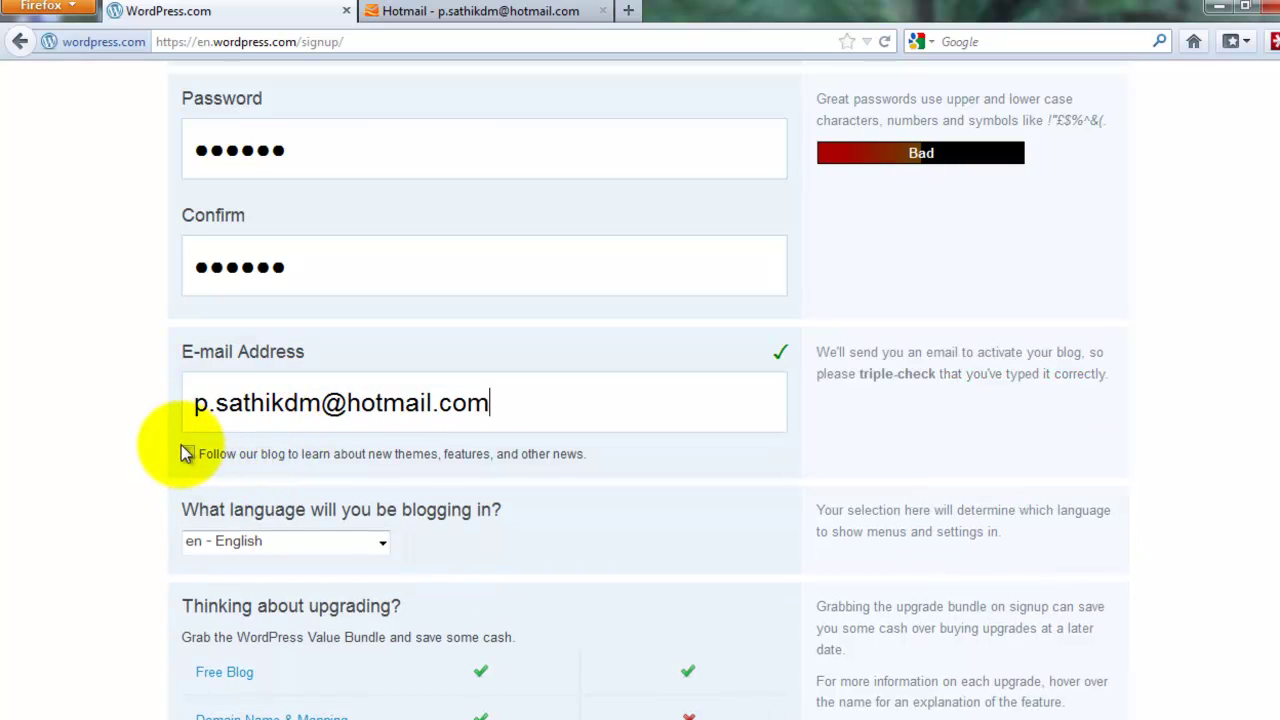
key("shift+Tab")
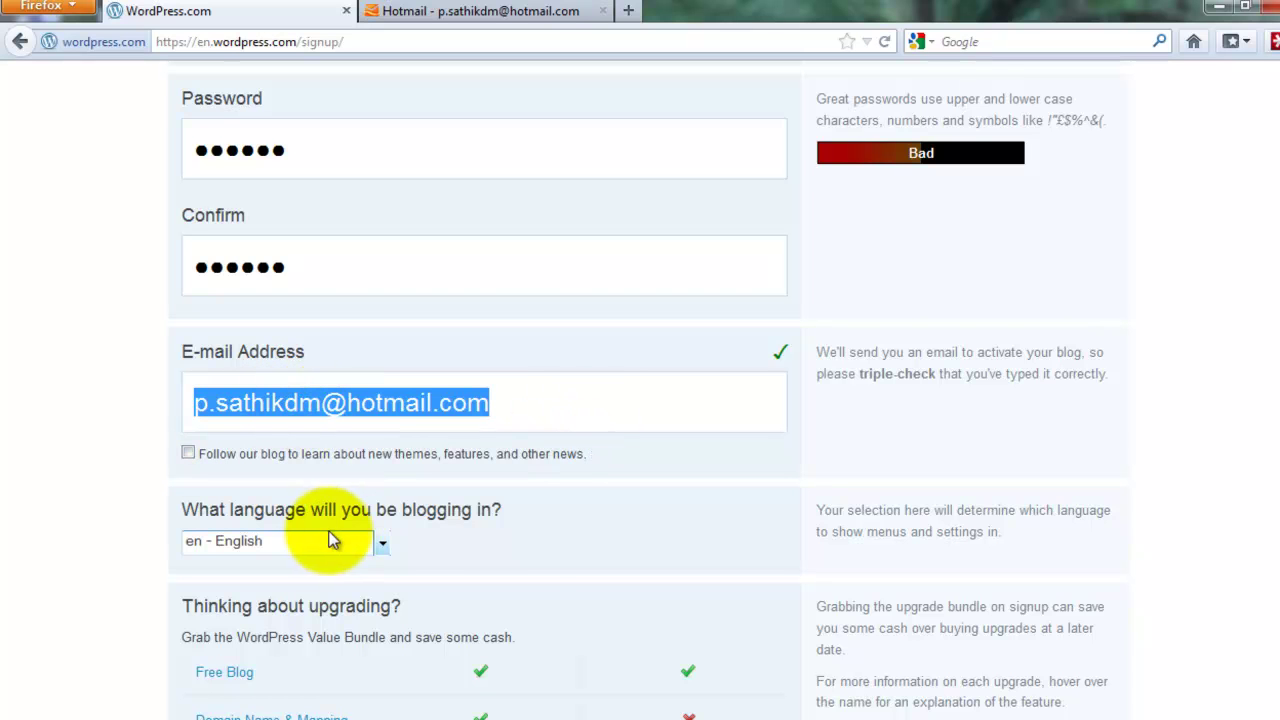
Submit the signup form with Create Blog for the free blog
scroll(523, 571, "down", 6)
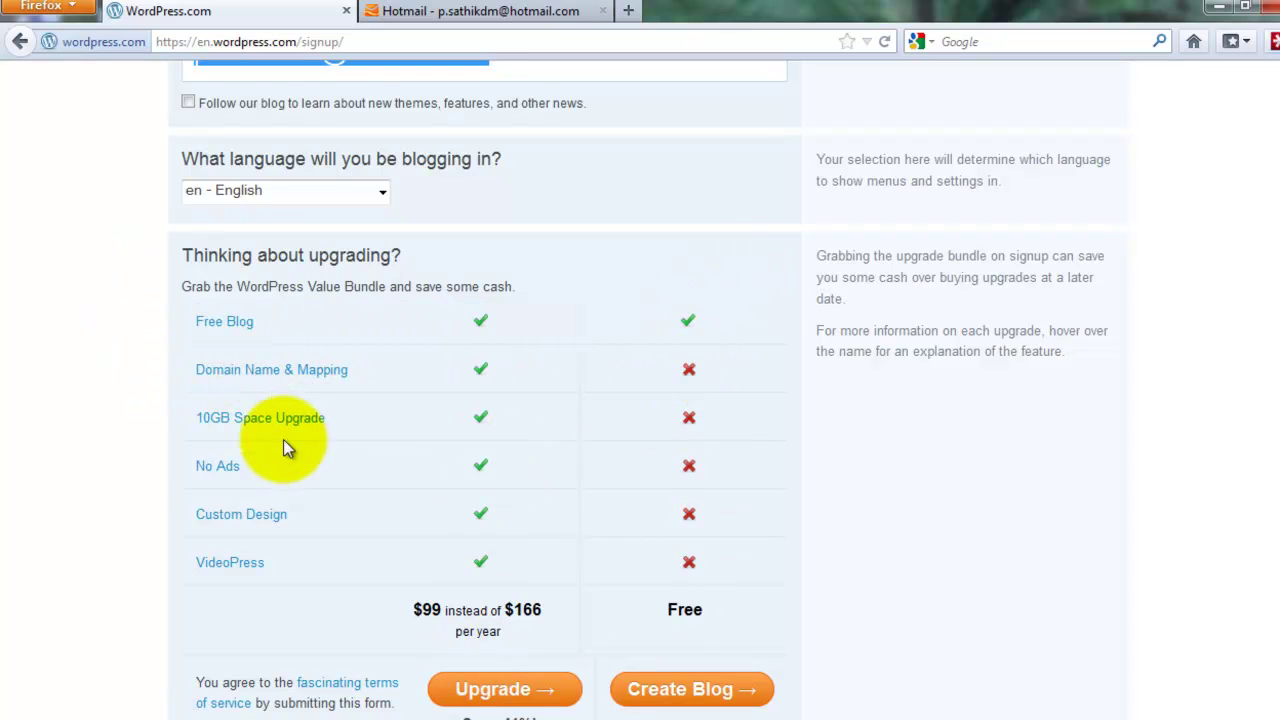
mouse_move(231, 576)
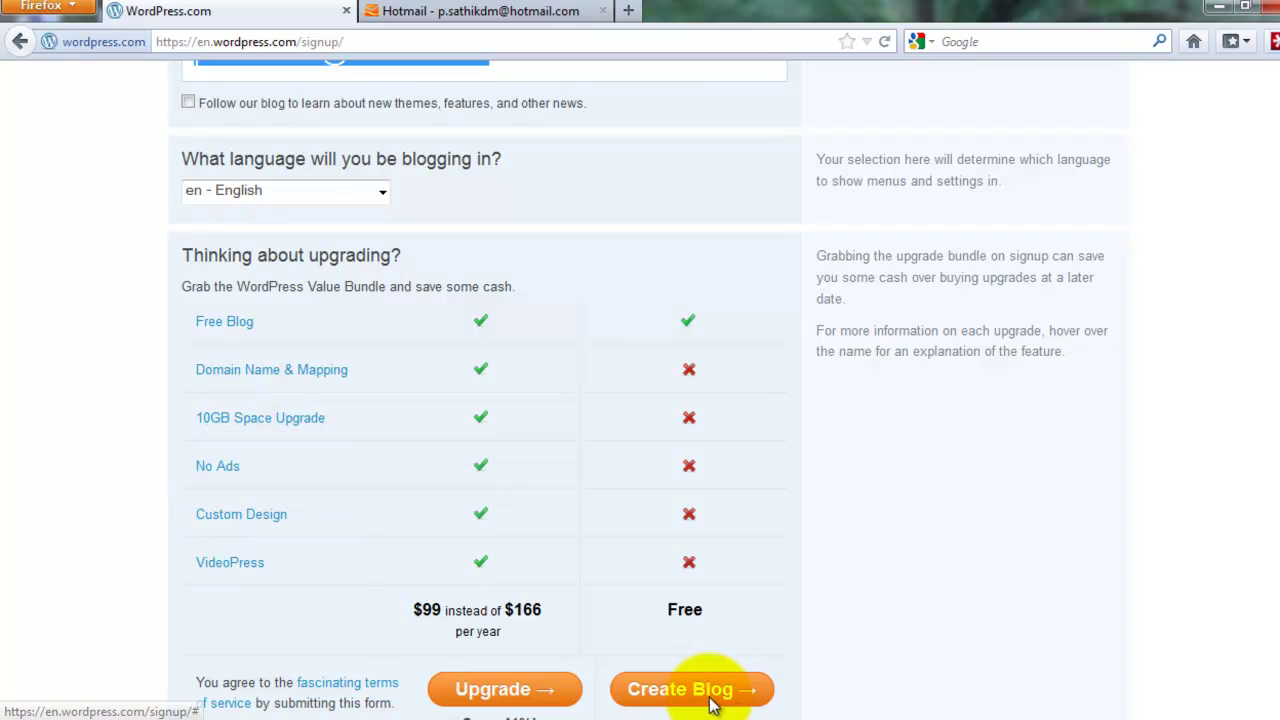
scroll(703, 673, "down", 2)
left_click(710, 585)
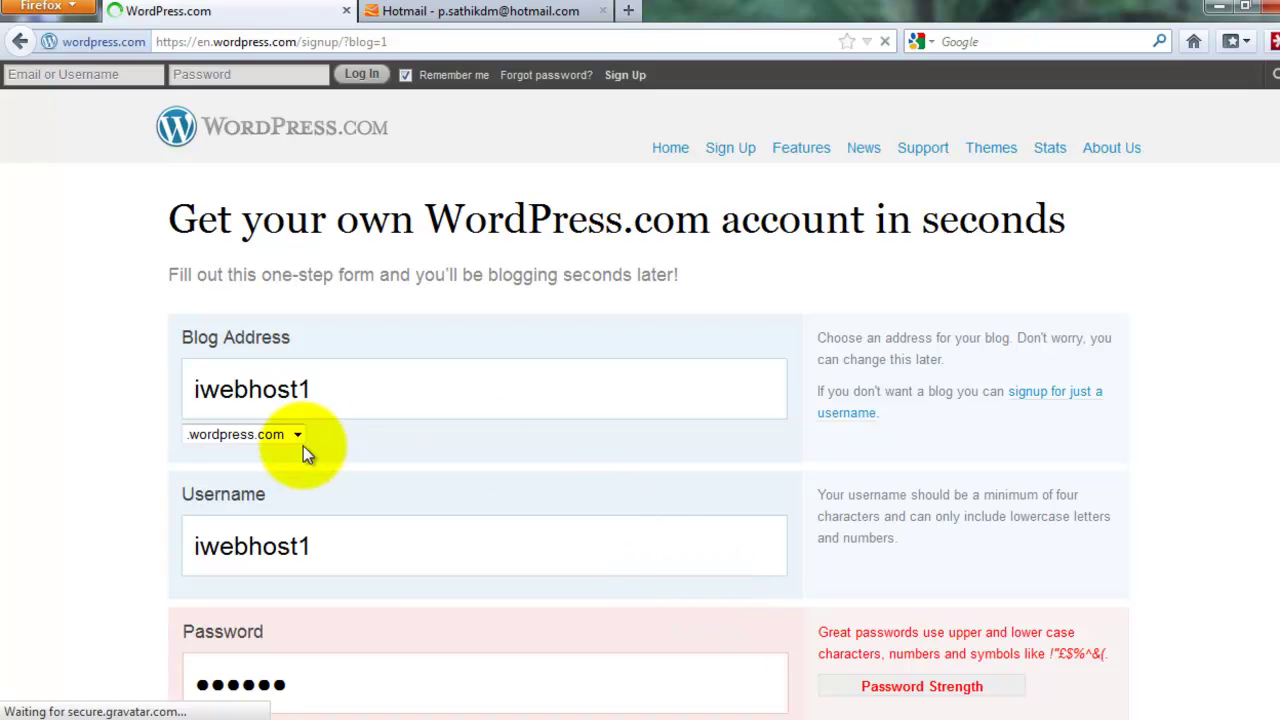
Retype the rejected password and its confirmation, dismissing the password notice
scroll(306, 446, "down", 4)
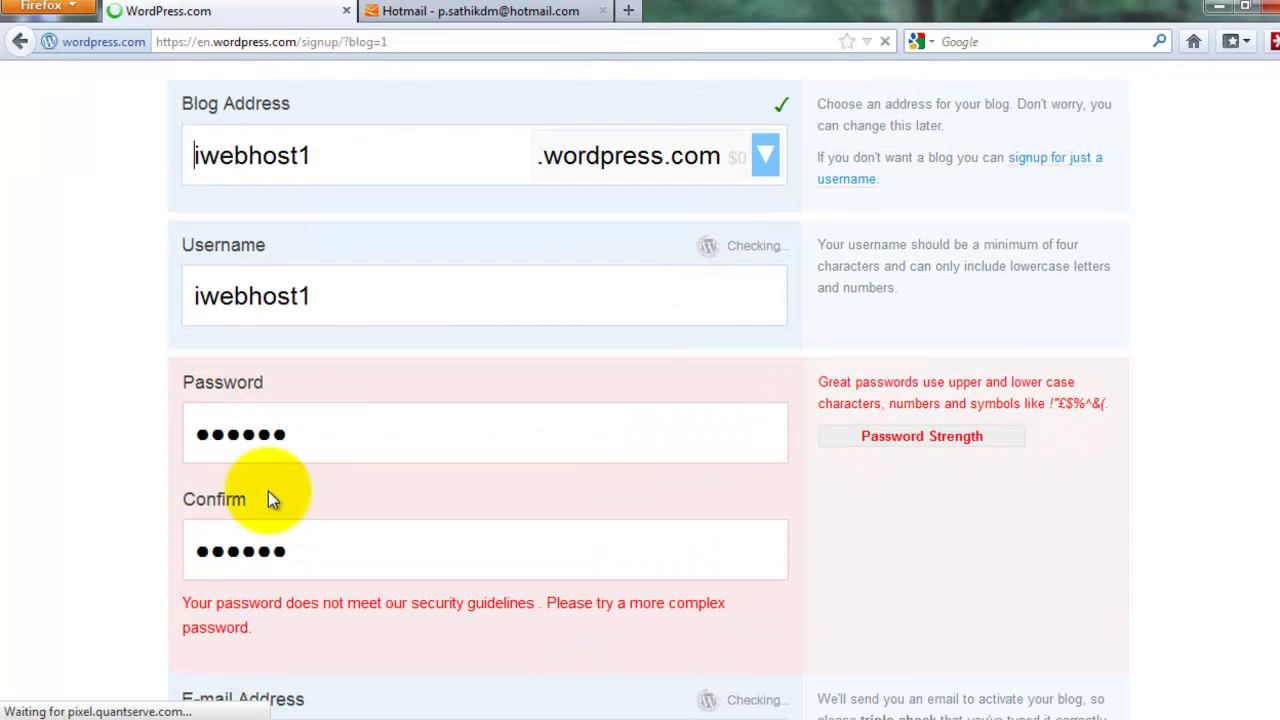
double_click(300, 437)
type("********")
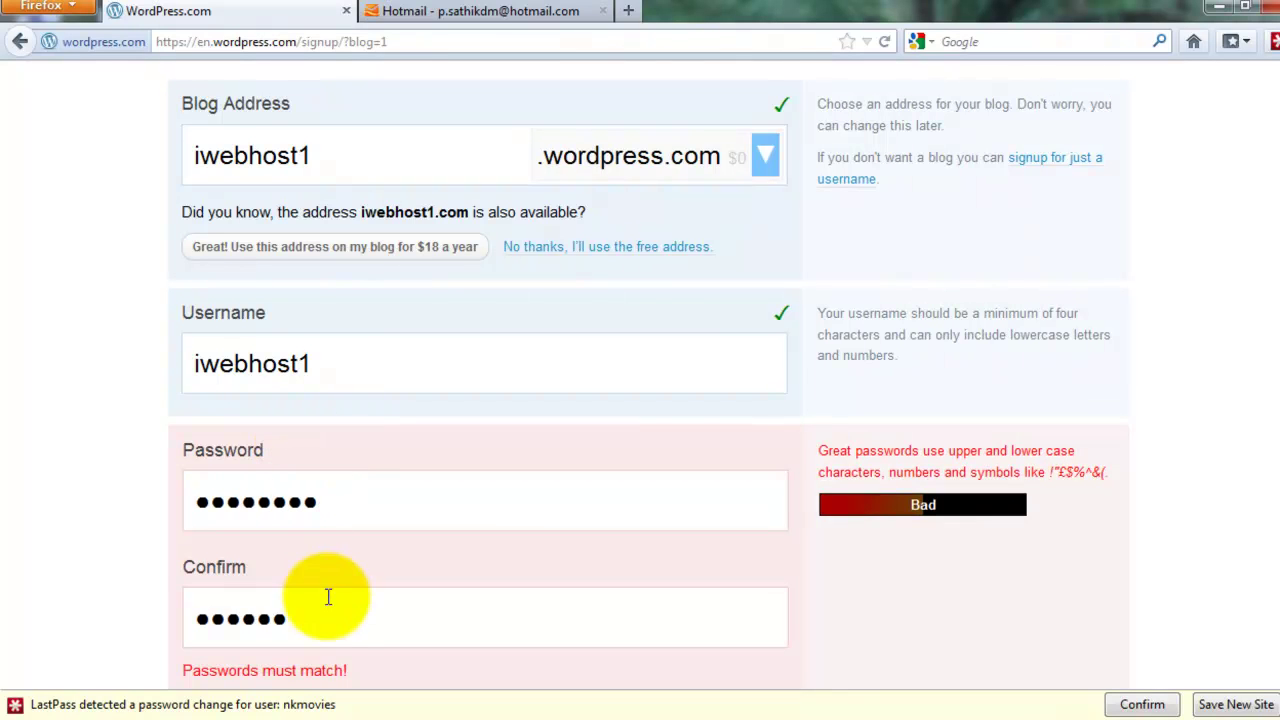
double_click(360, 500)
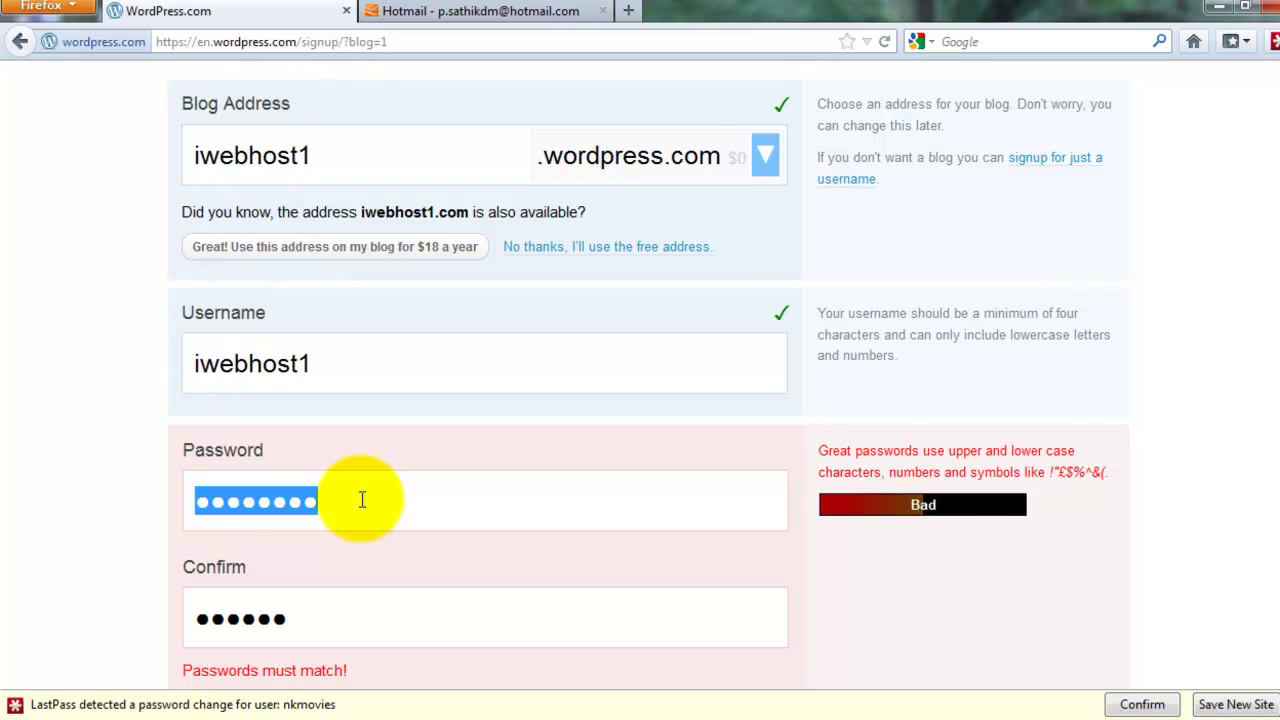
type("******")
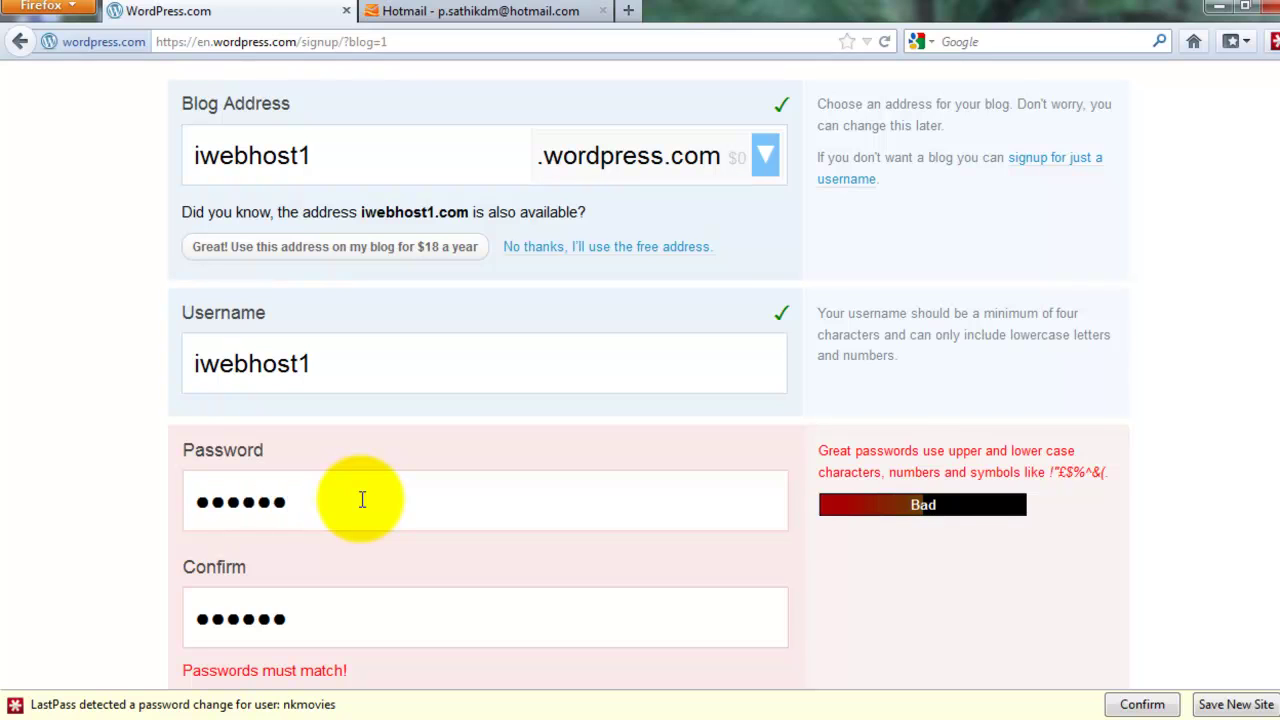
type("******")
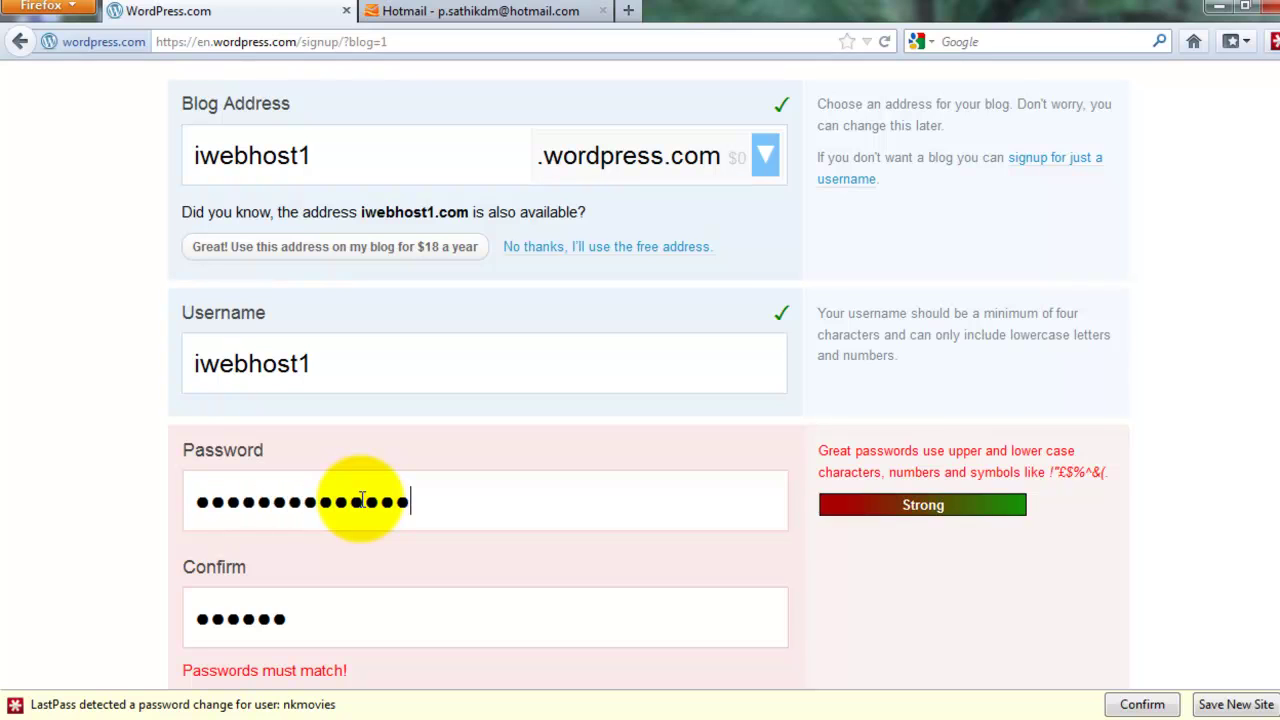
left_click(350, 625)
double_click(350, 625)
type("*")
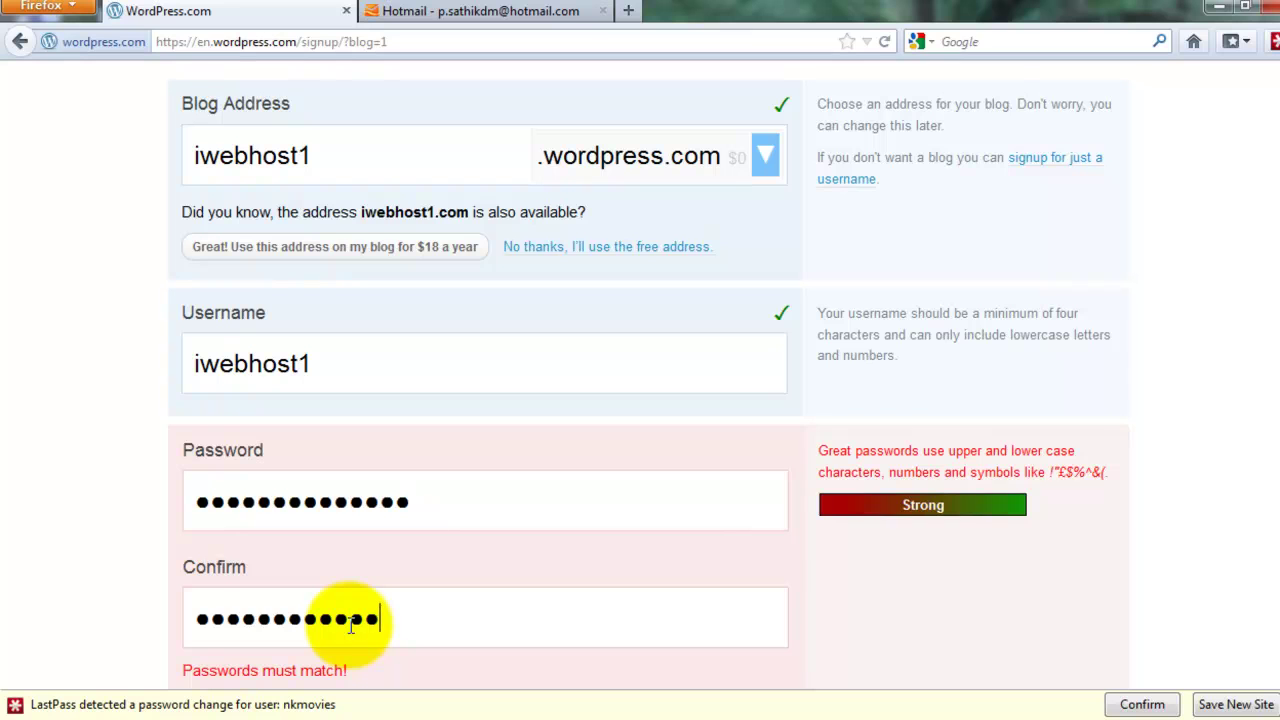
type("**")
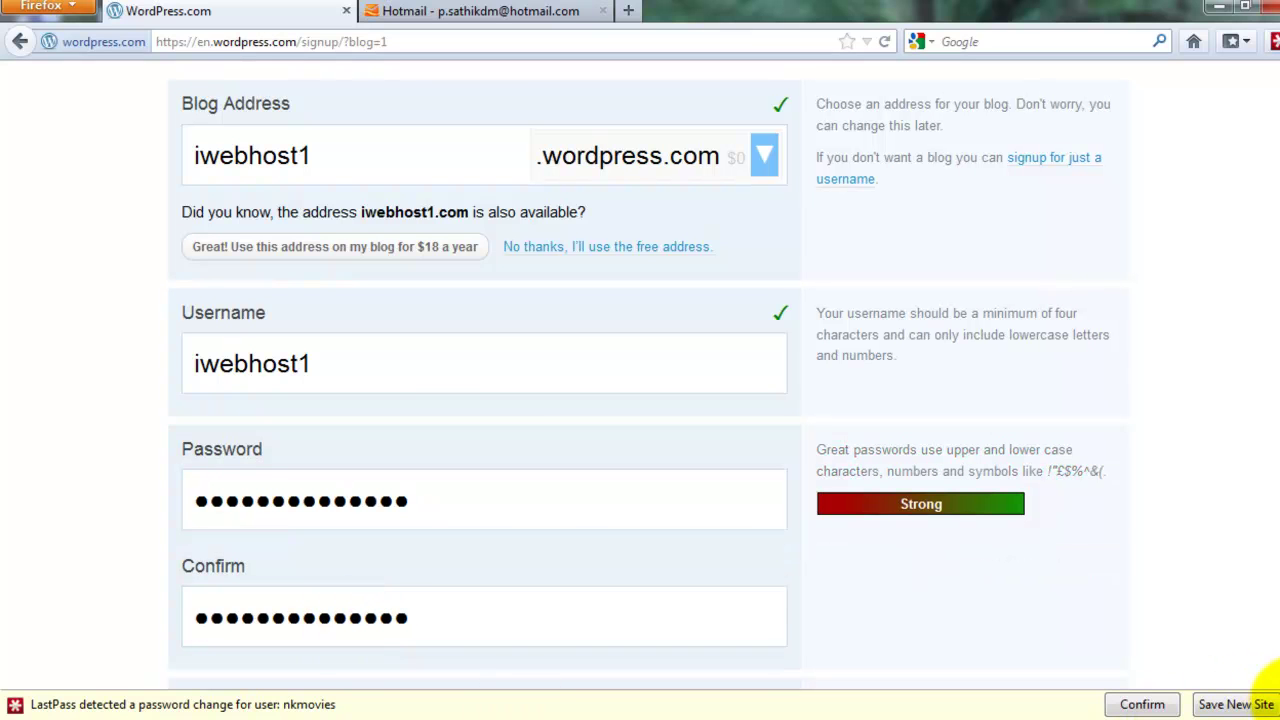
left_click(1262, 704)
Resubmit the signup form with Create Blog
scroll(784, 556, "down", 4)
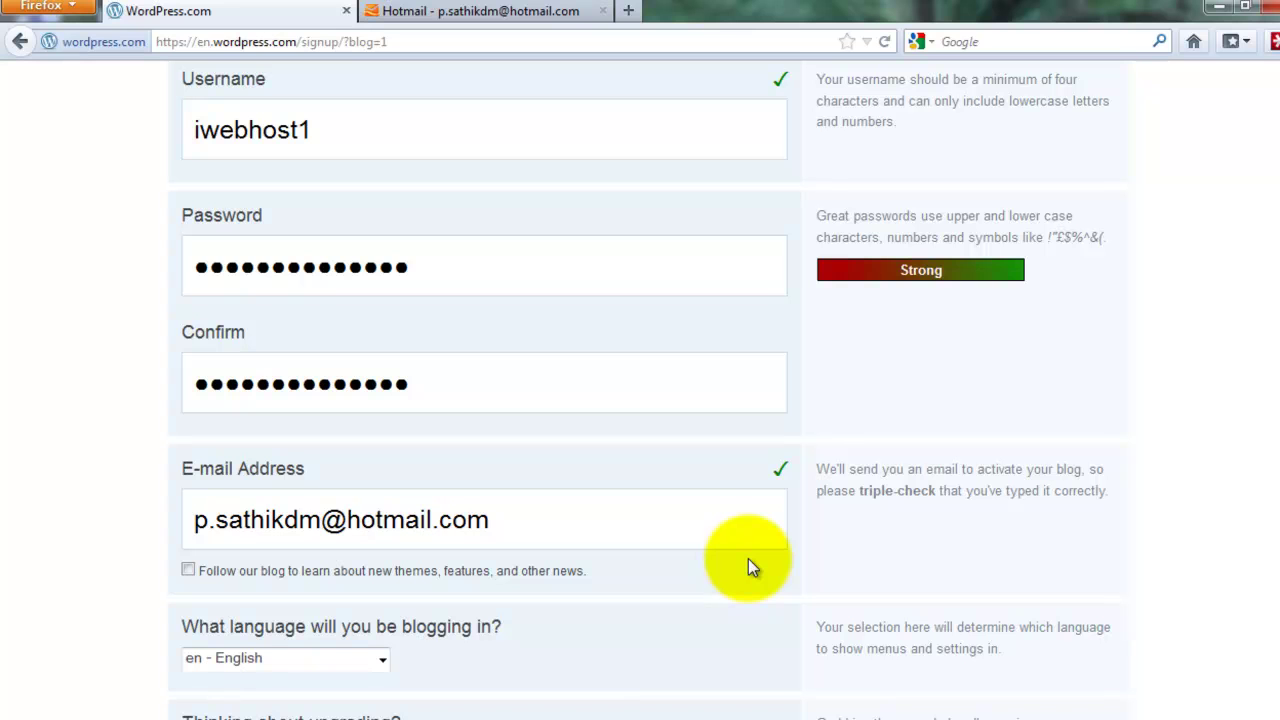
scroll(637, 626, "down", 10)
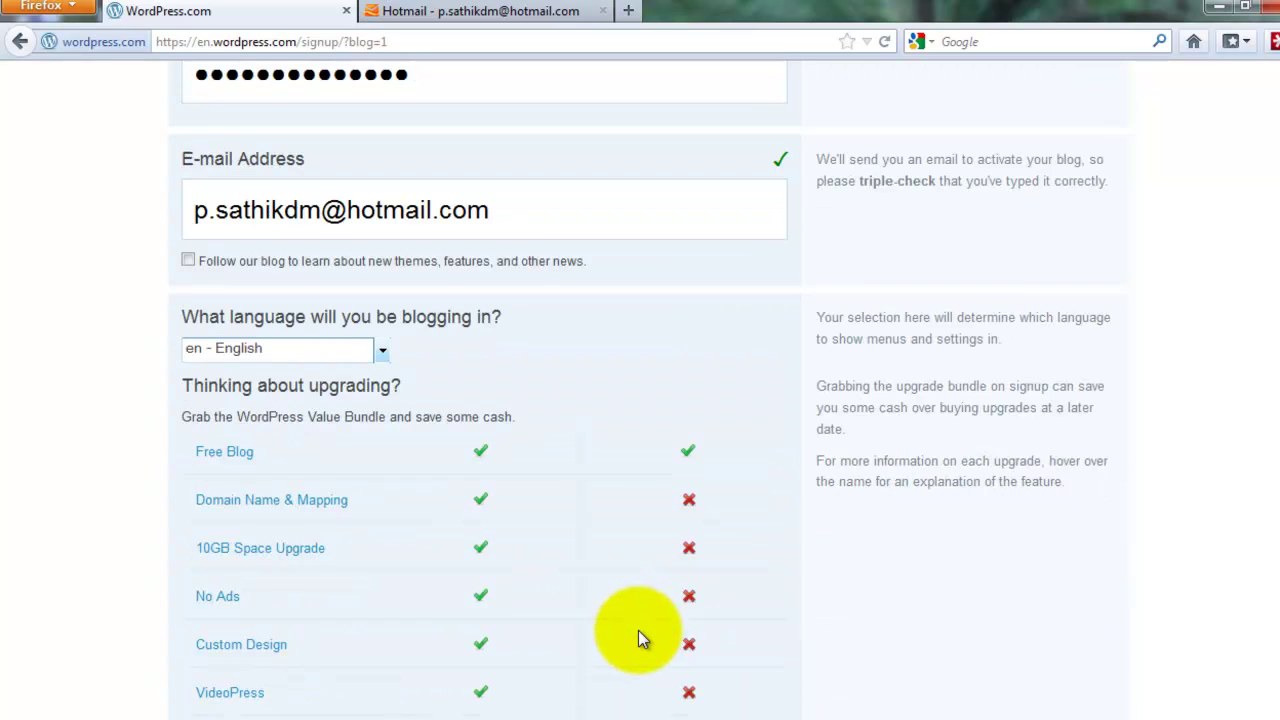
left_click(697, 590)
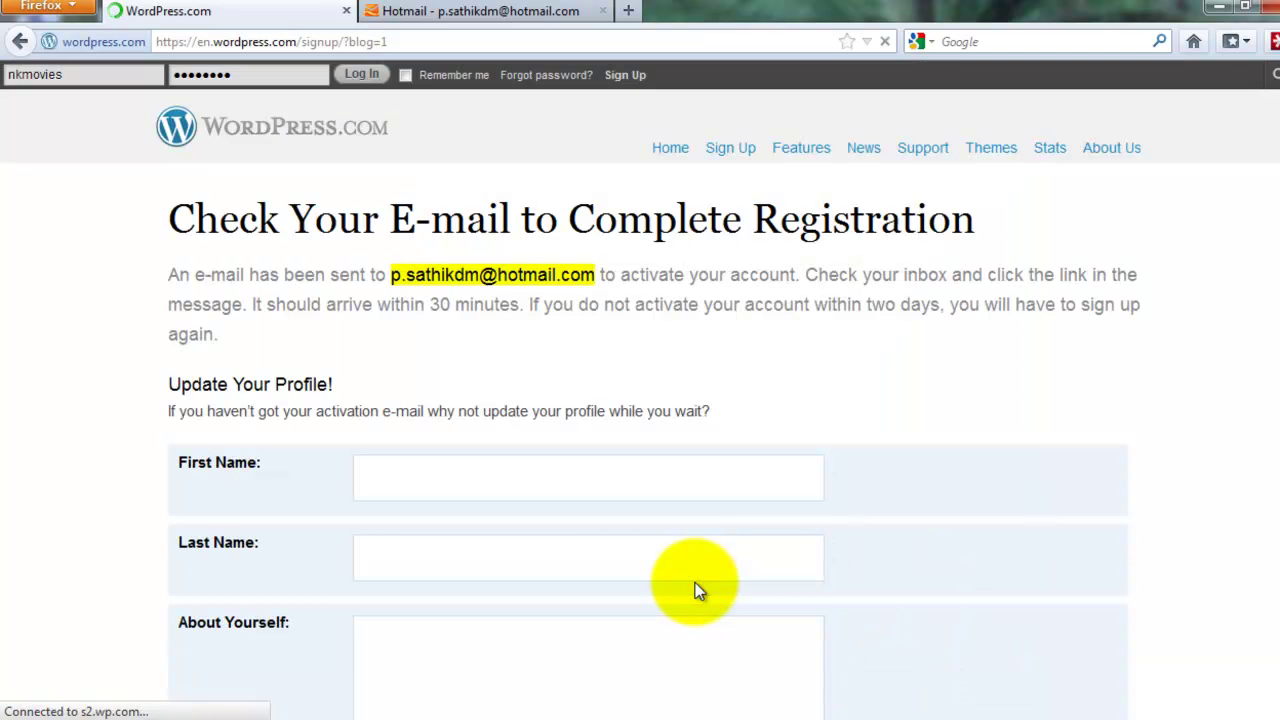
Enter the user's first name and last name in the profile form
left_click(467, 481)
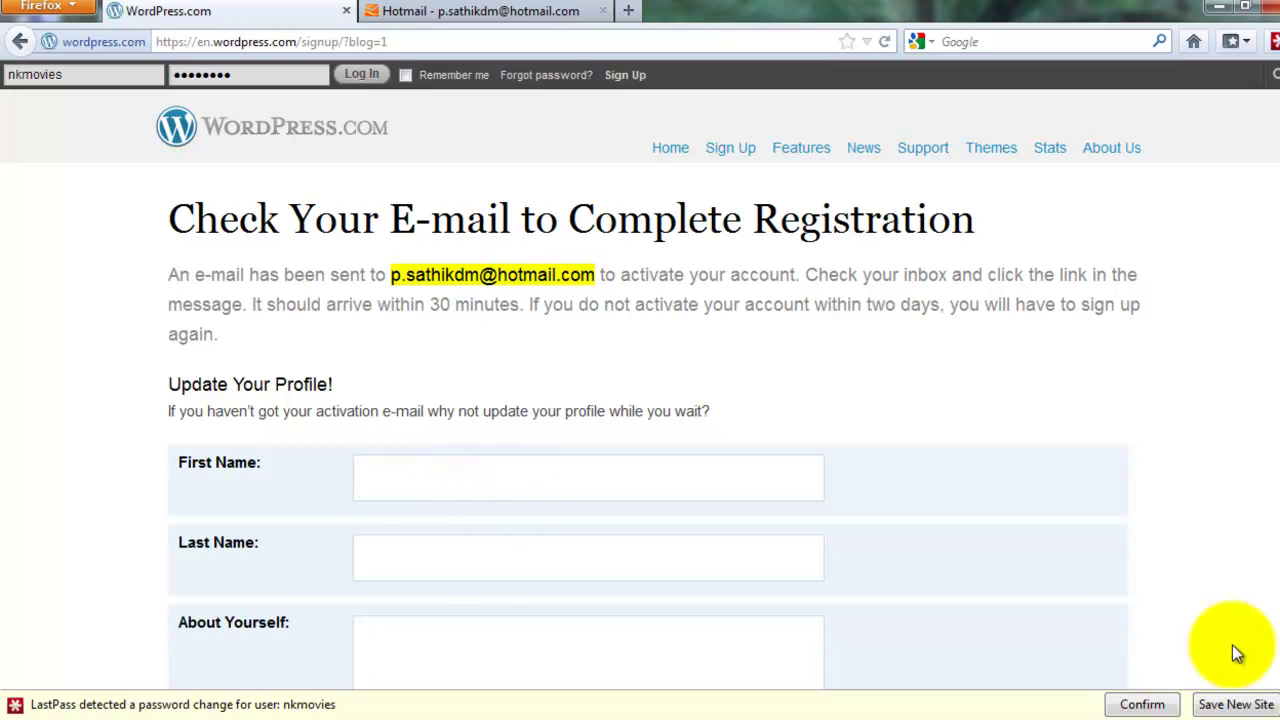
left_click(1142, 704)
left_click(376, 483)
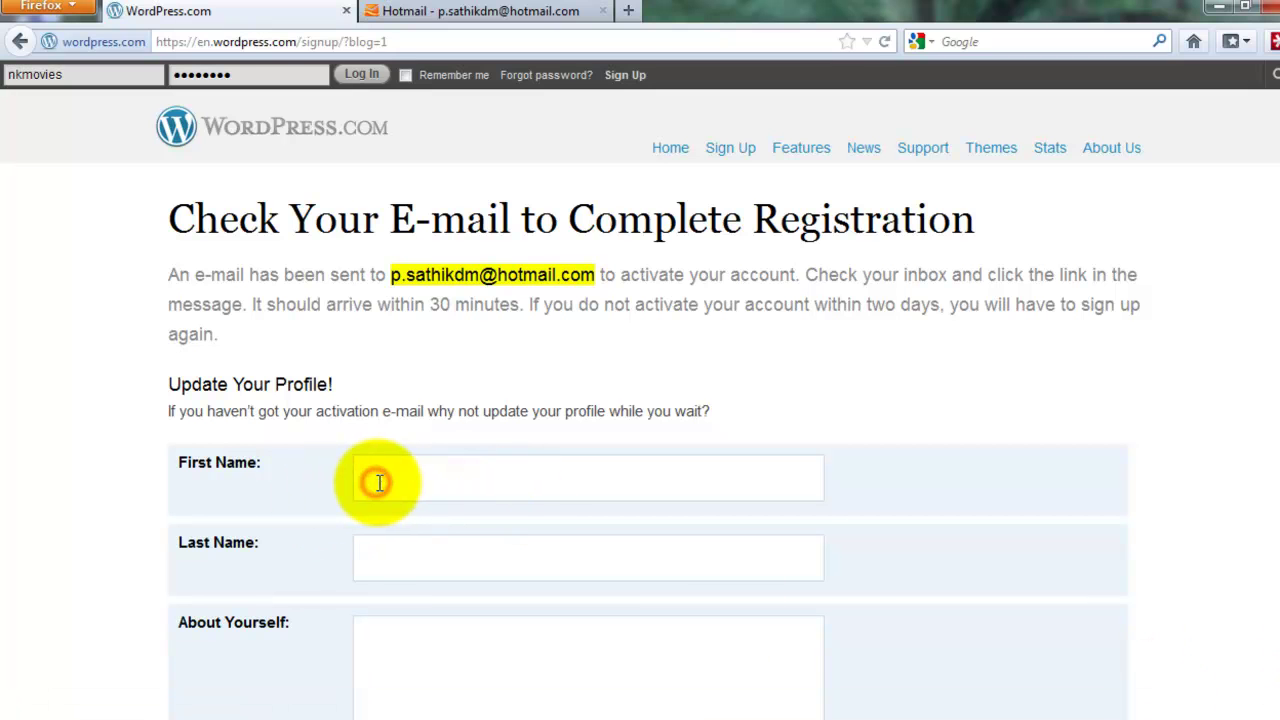
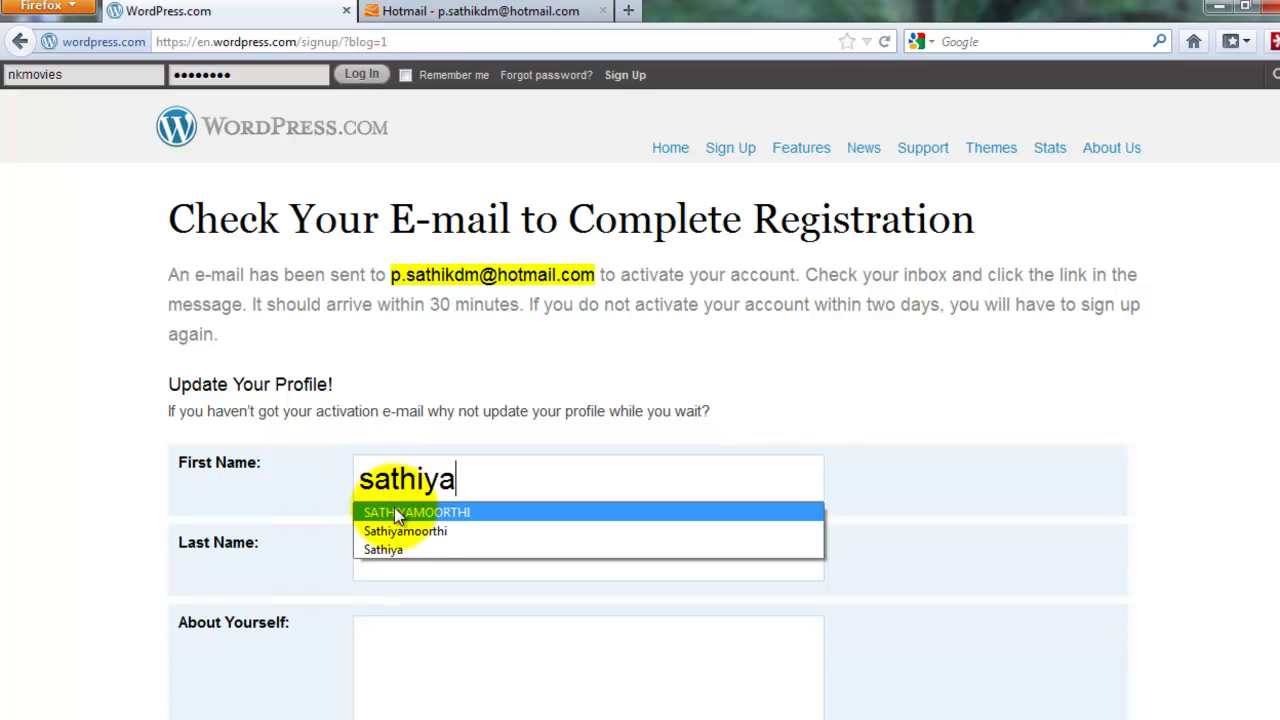
left_click(414, 578)
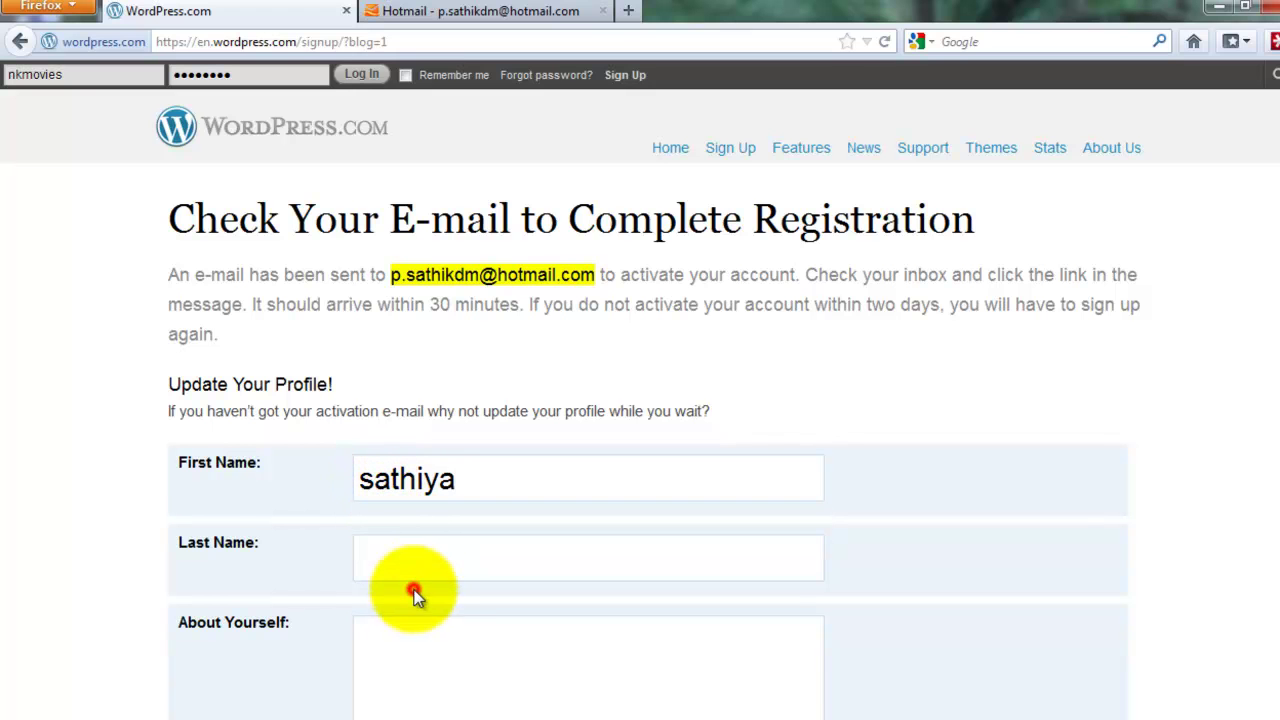
left_click(415, 562)
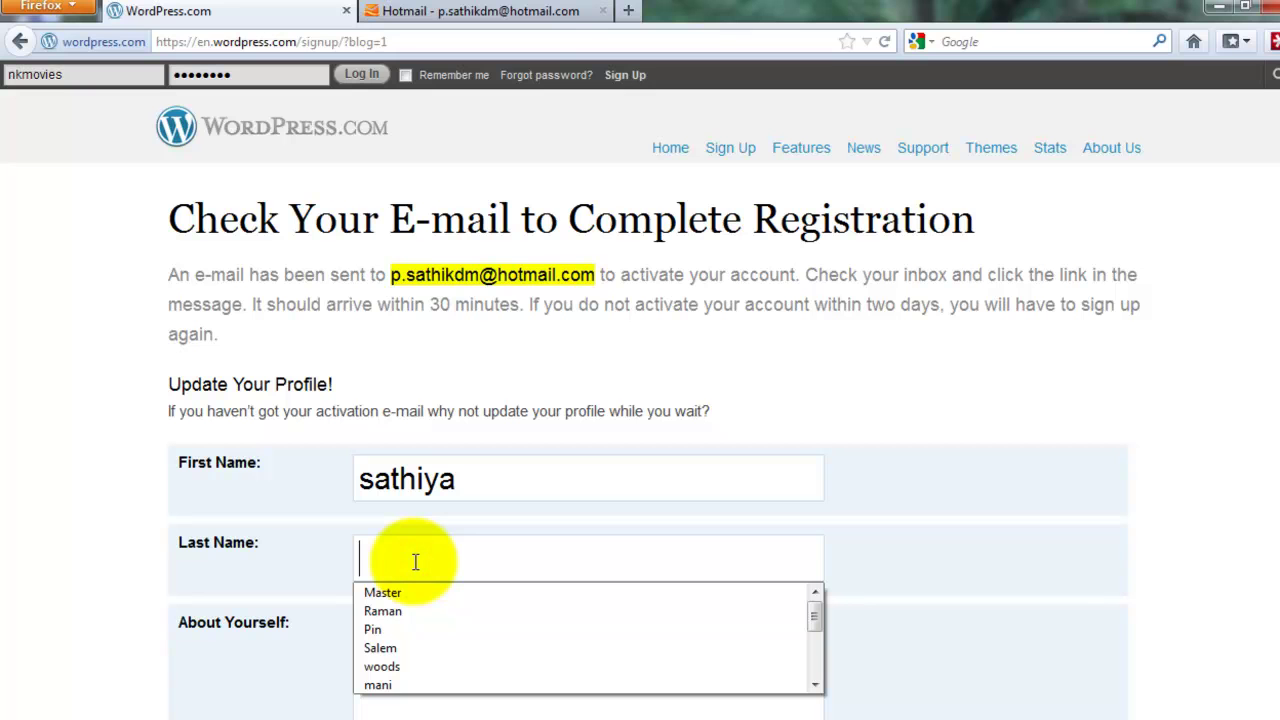
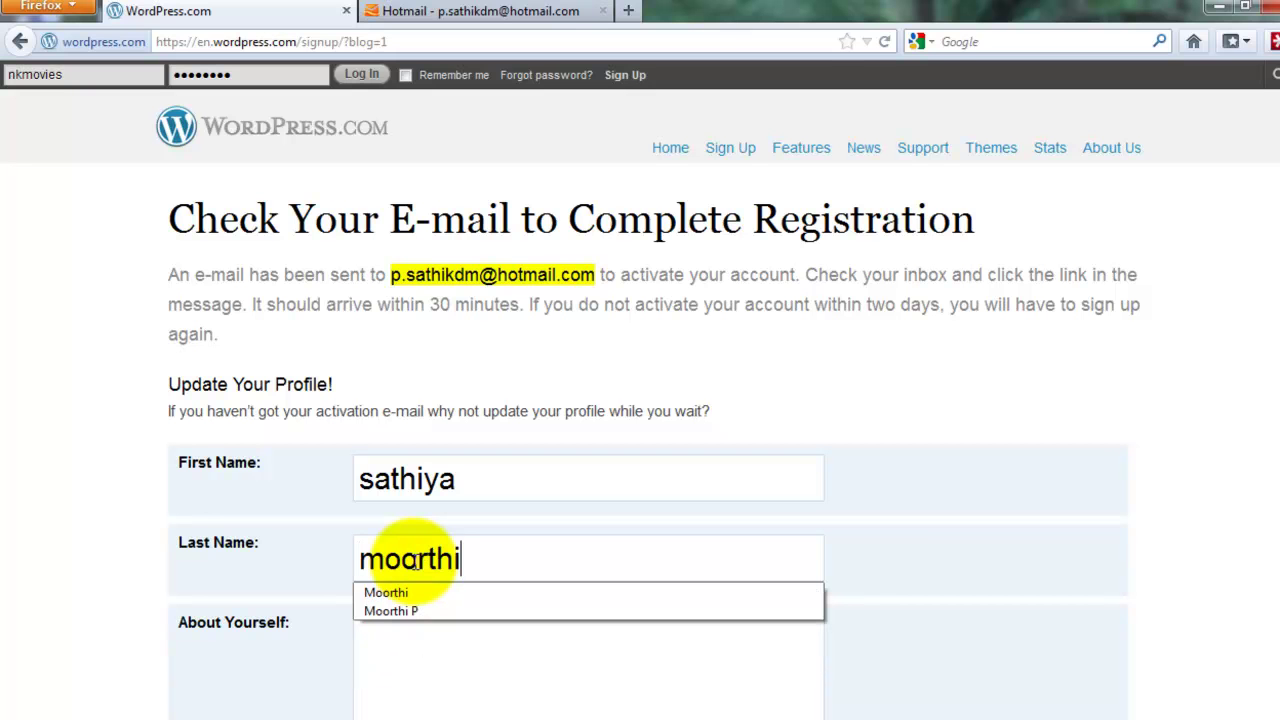
left_click(338, 563)
Save the profile details and switch to the Hotmail inbox tab
scroll(340, 562, "down", 3)
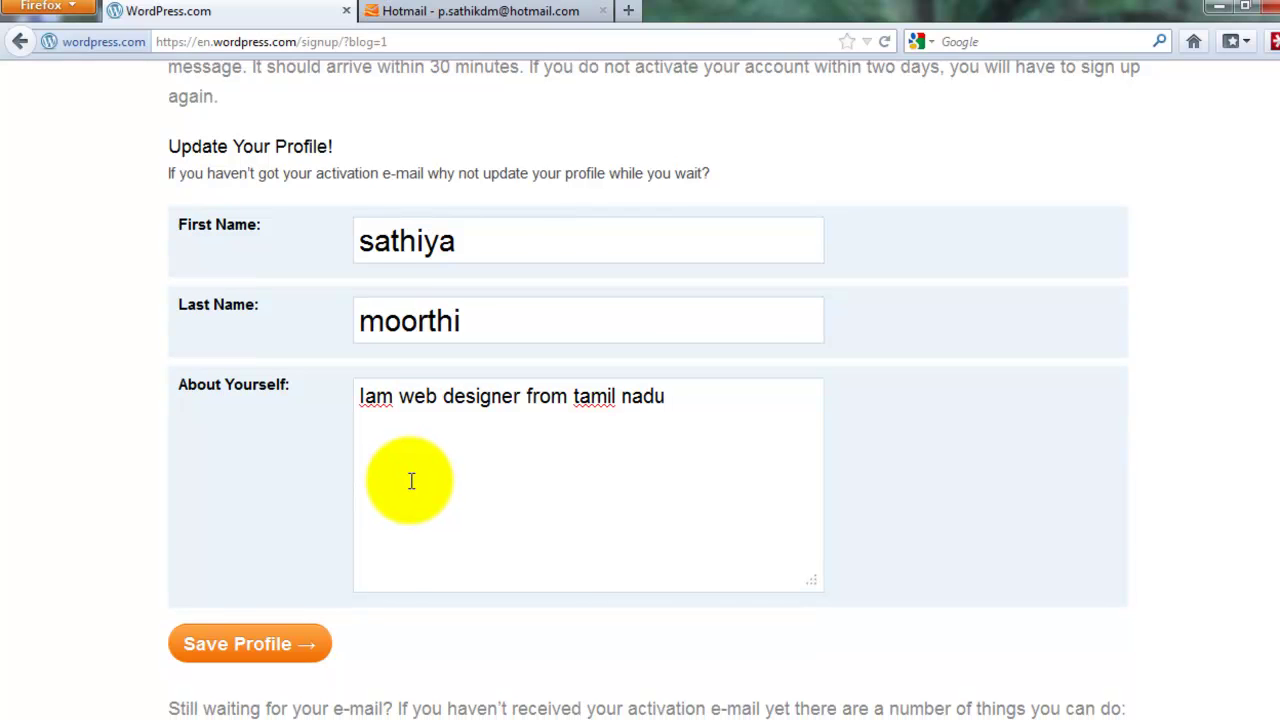
scroll(410, 480, "down", 4)
left_click(262, 416)
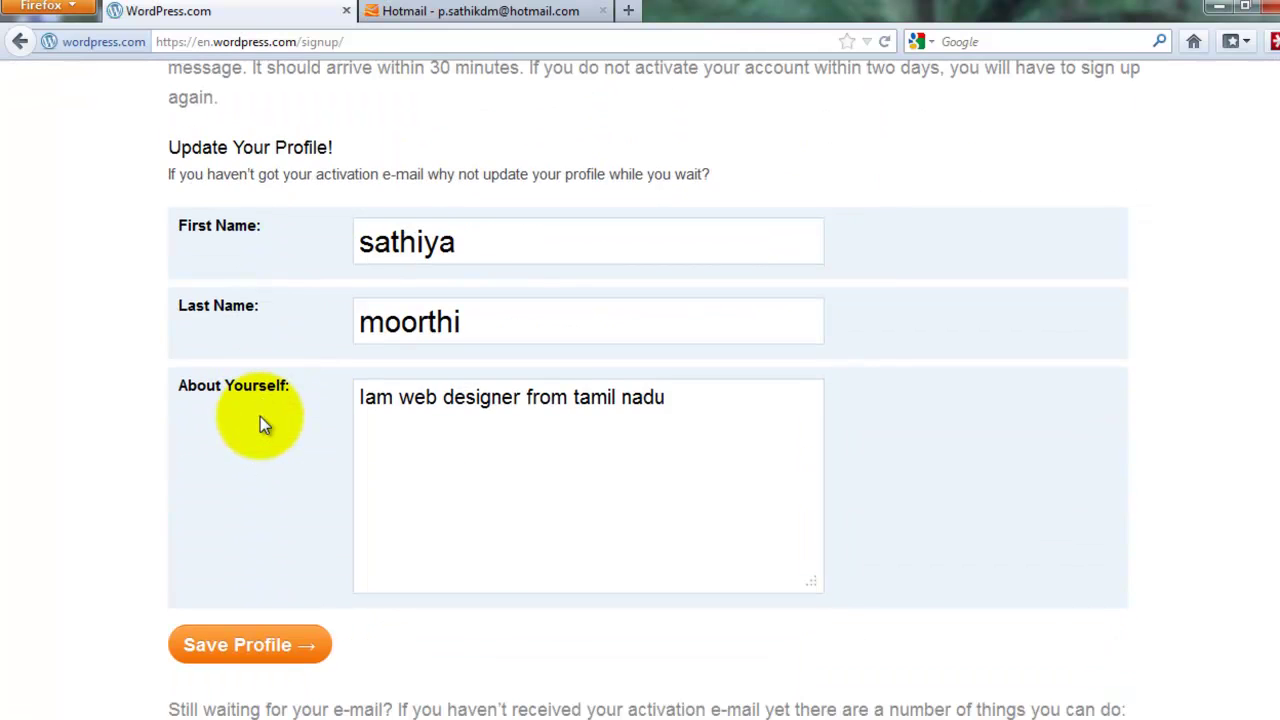
scroll(260, 416, "down", 6)
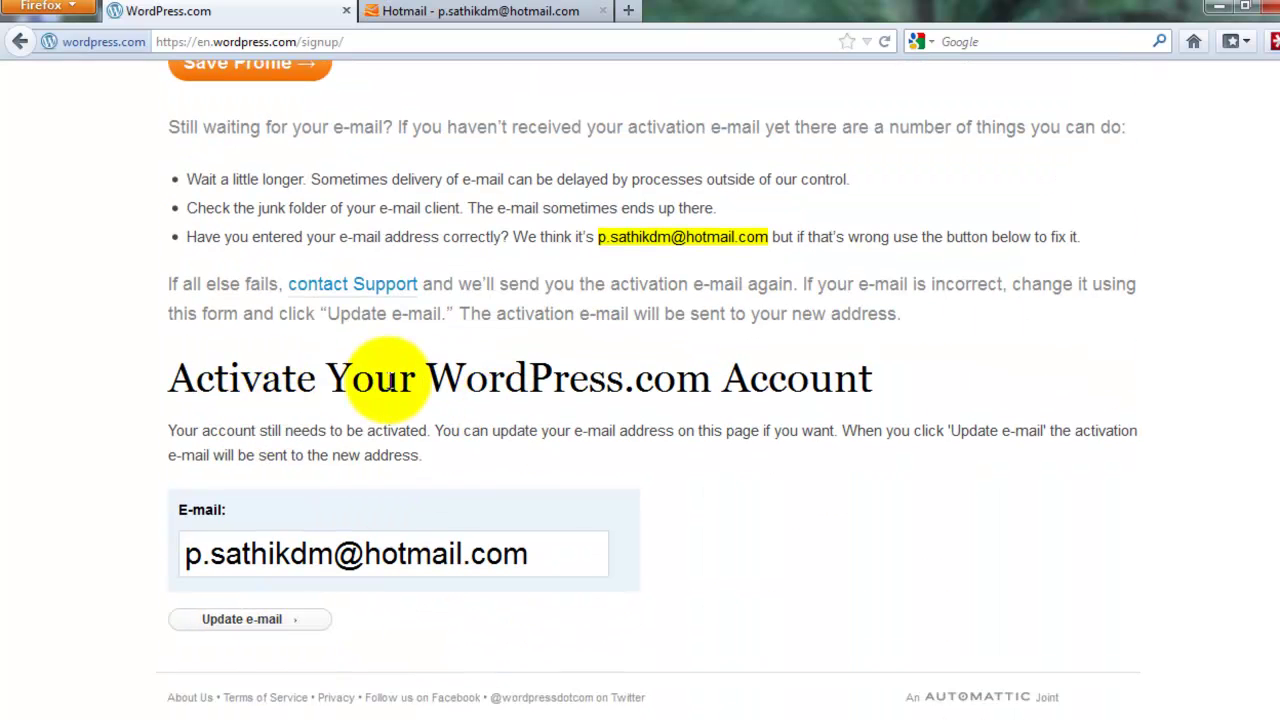
left_click(491, 12)
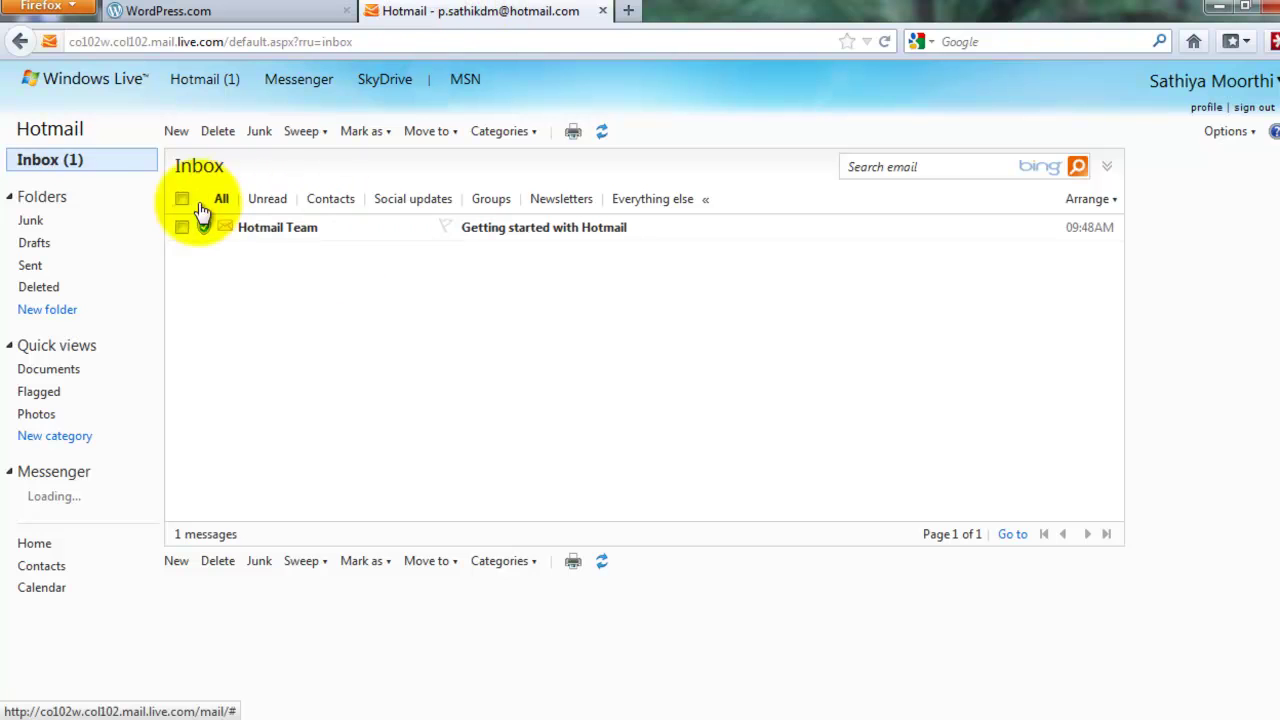
Open the iwebhost1 activation e-mail in Hotmail and follow its Activate Blog link
left_click(194, 82)
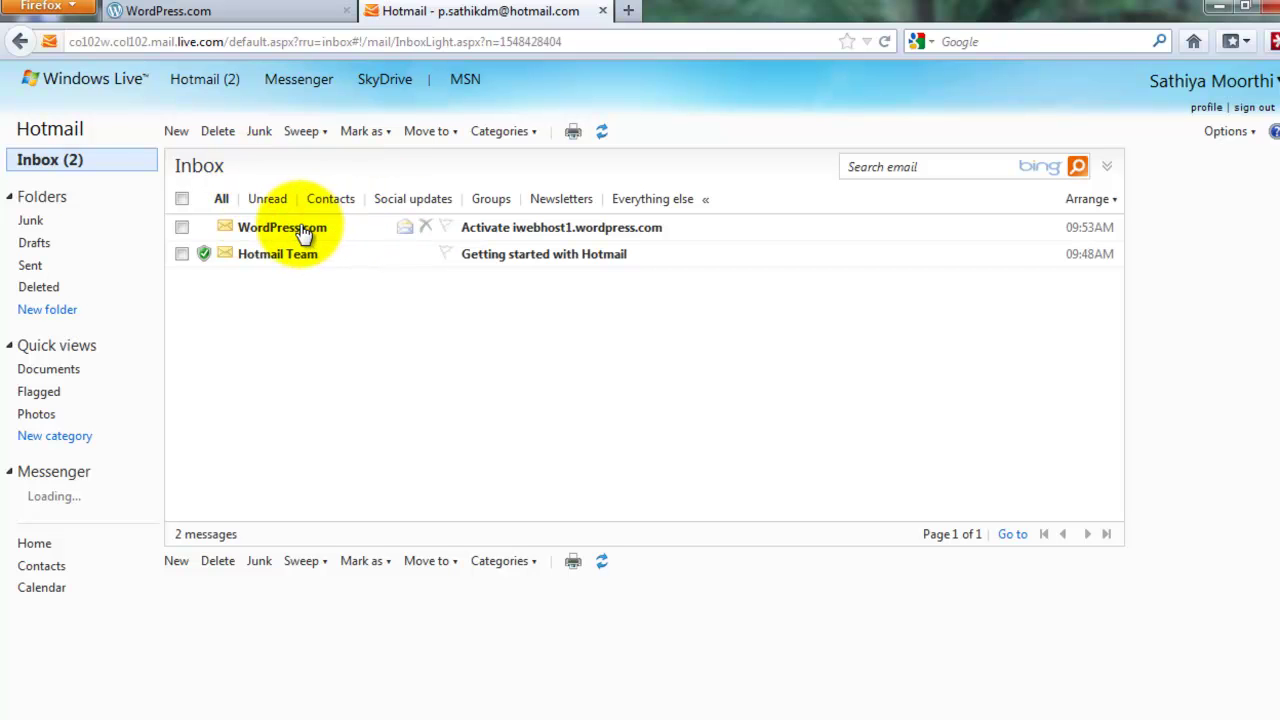
left_click(530, 229)
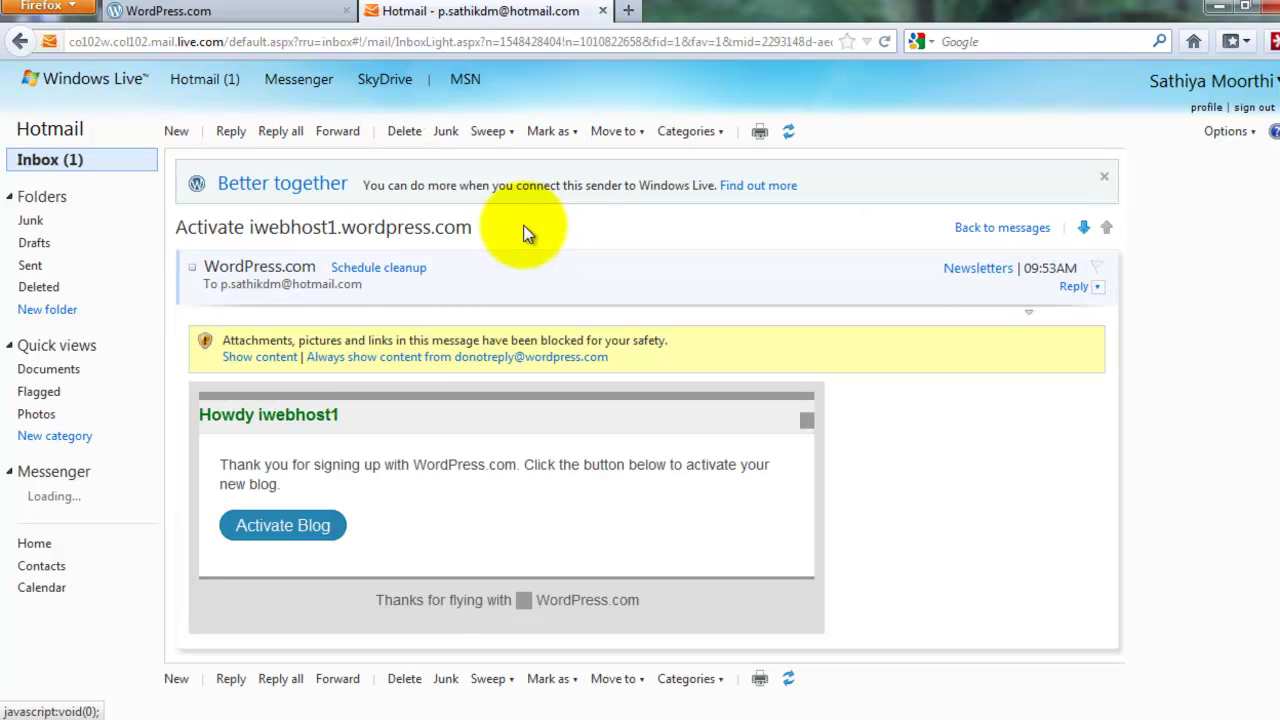
left_click(311, 528)
left_click(897, 347)
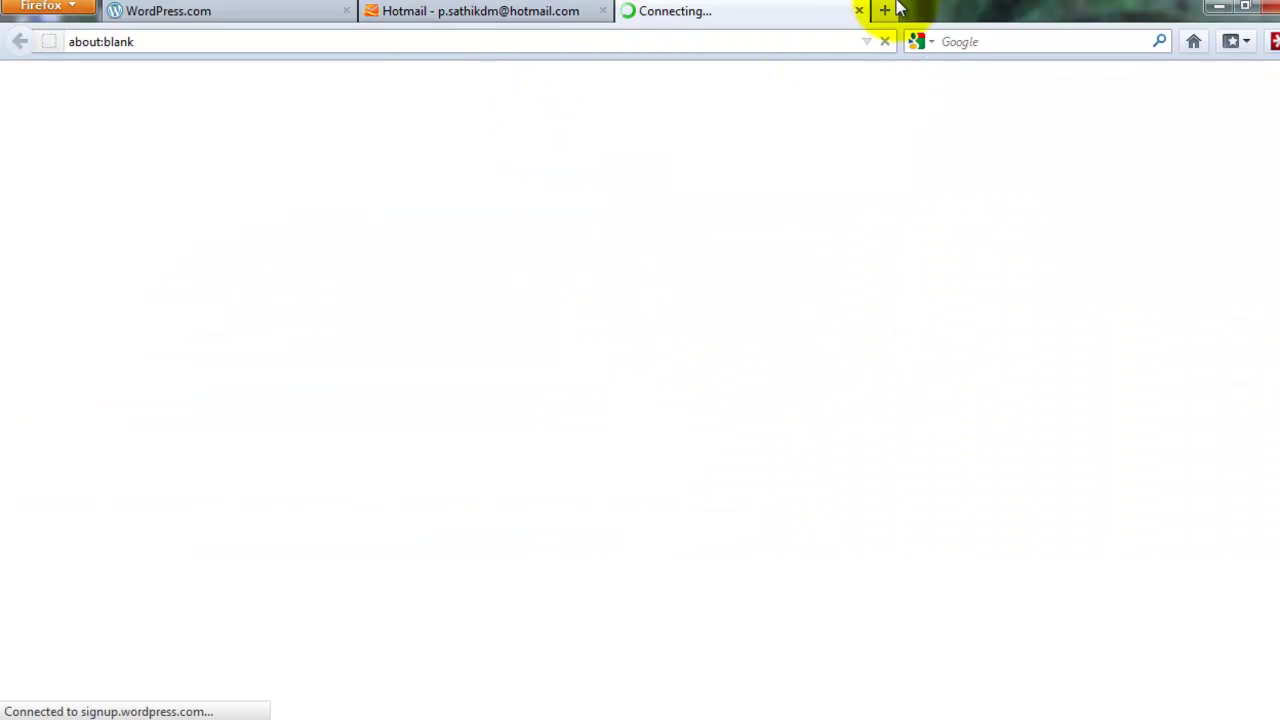
Load cu.cc in a new tab, check the activated blog's theme page, and return
left_click(884, 10)
left_click(680, 40)
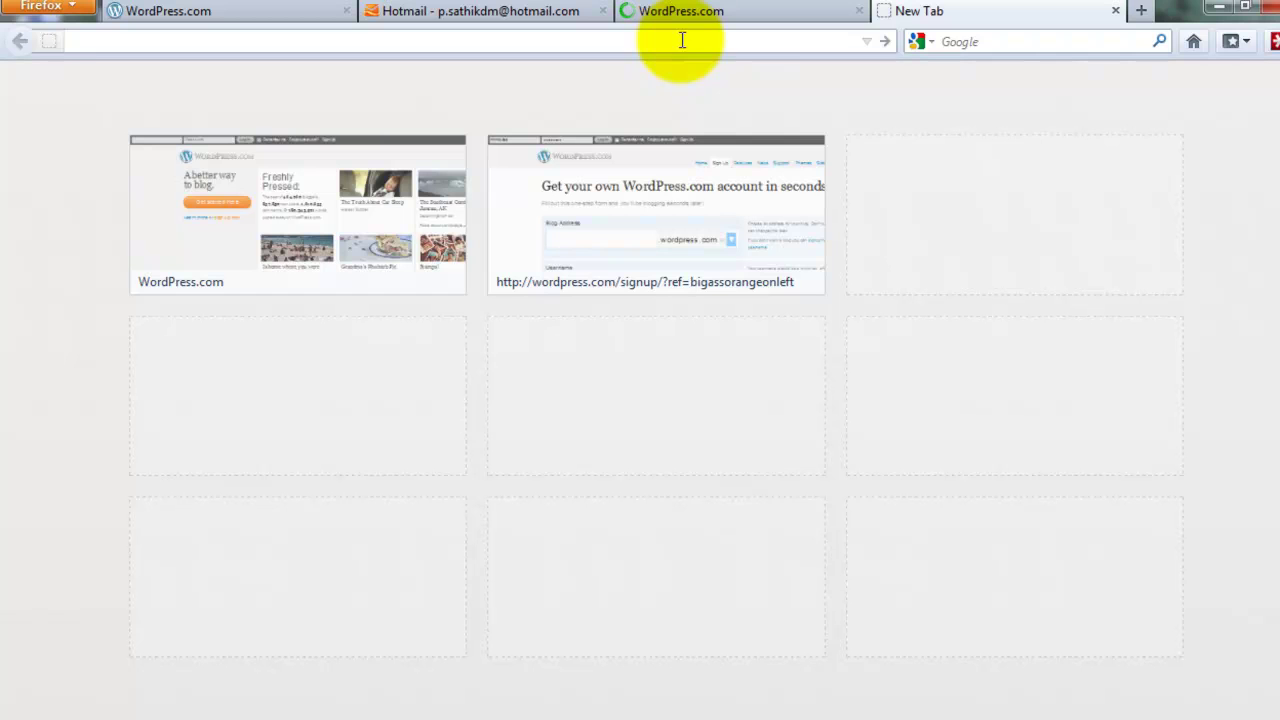
type("cu.c")
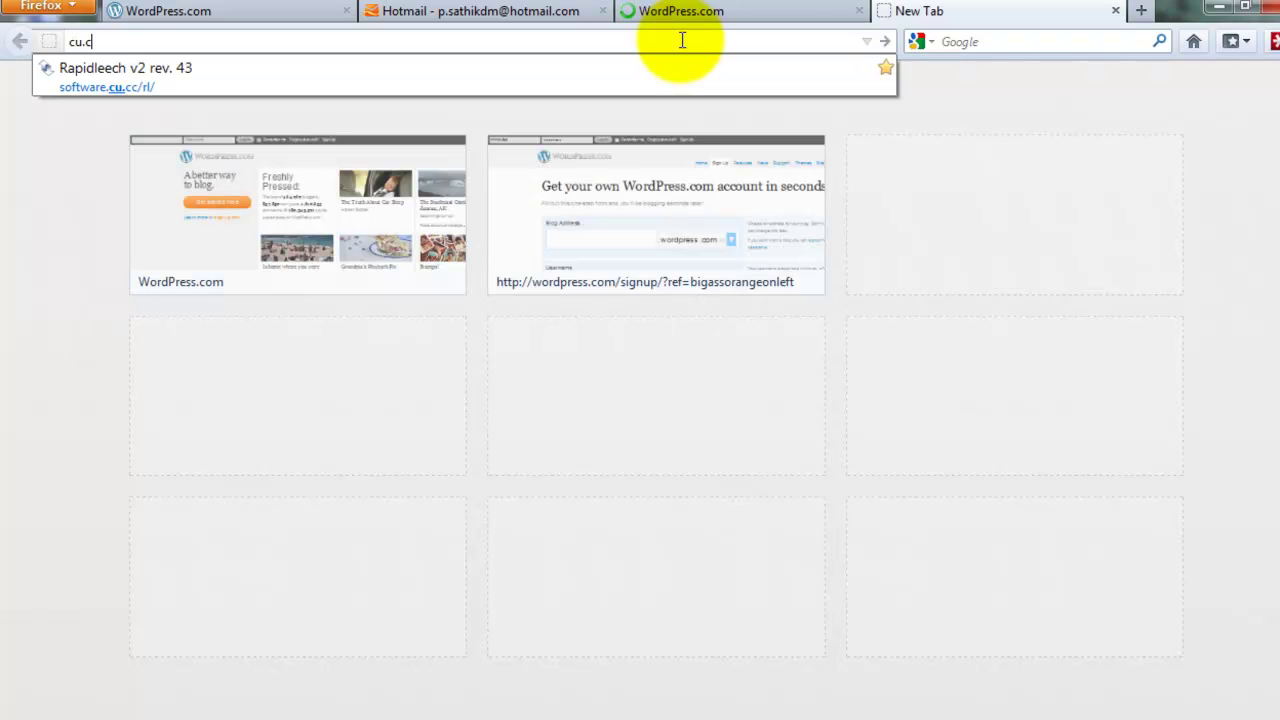
type("c.com")
key("BackSpace")
key("BackSpace")
key("BackSpace")
key("BackSpace")
key("Return")
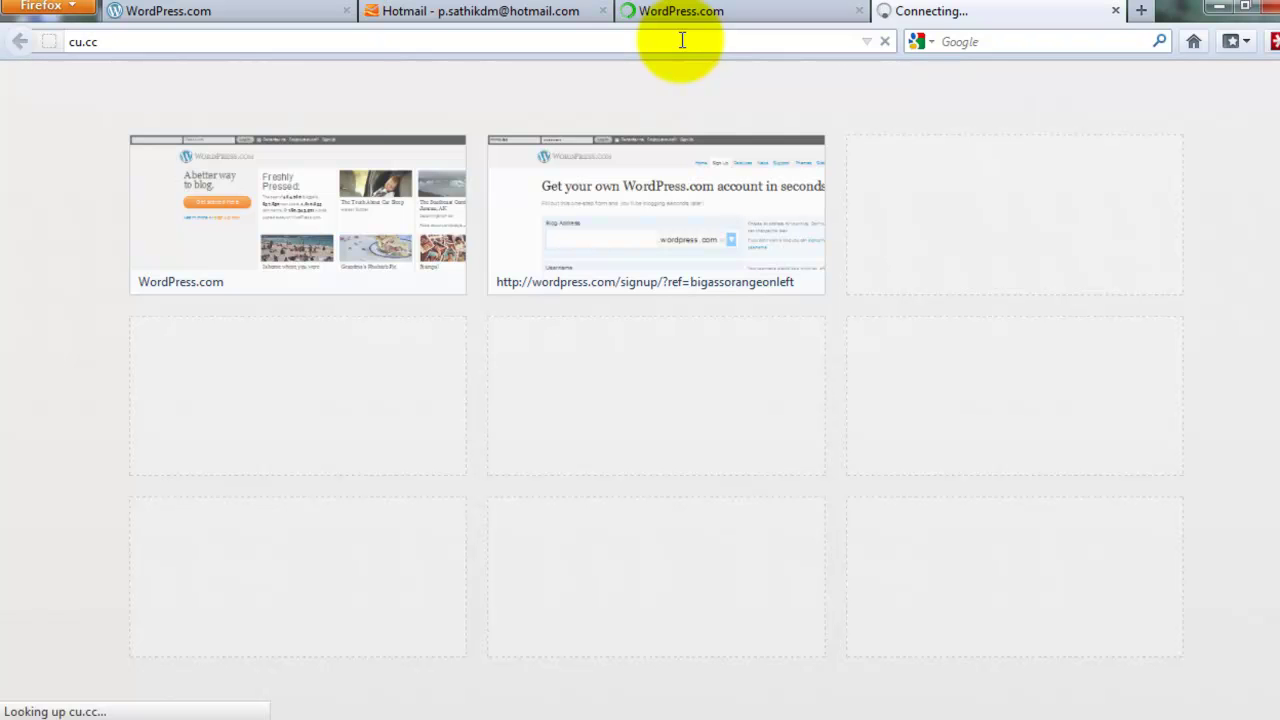
left_click(696, 16)
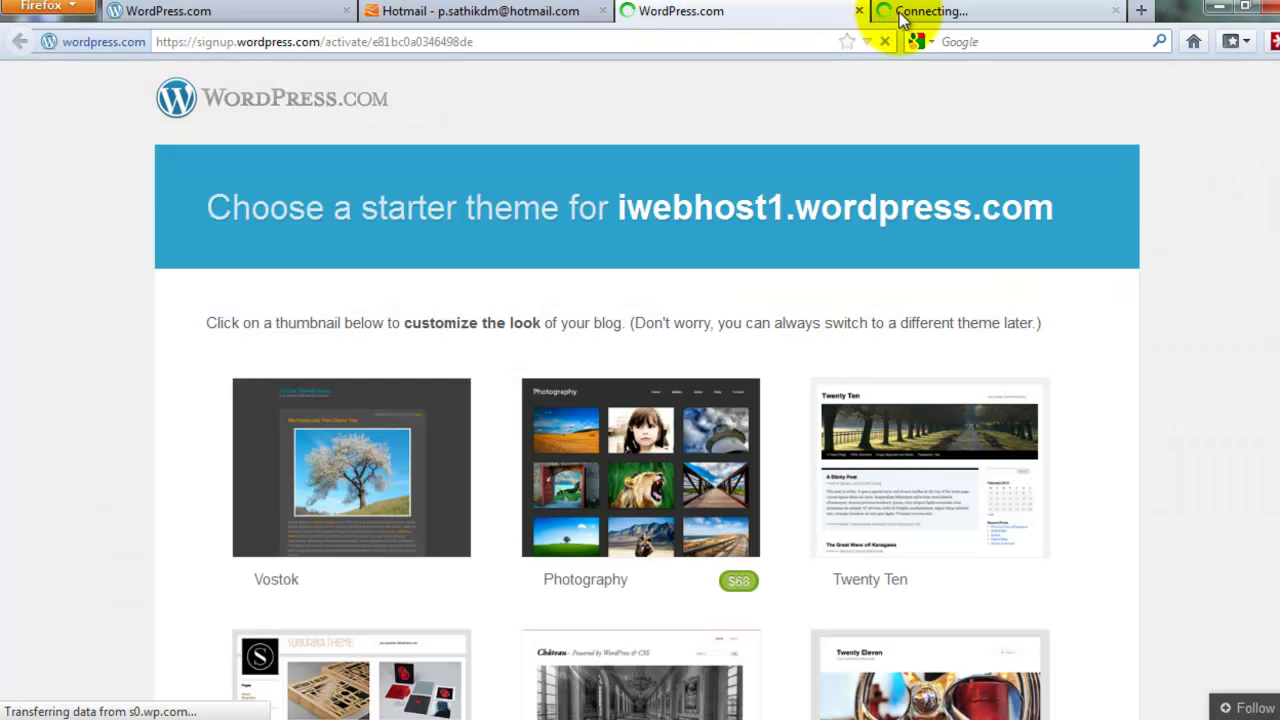
left_click(905, 14)
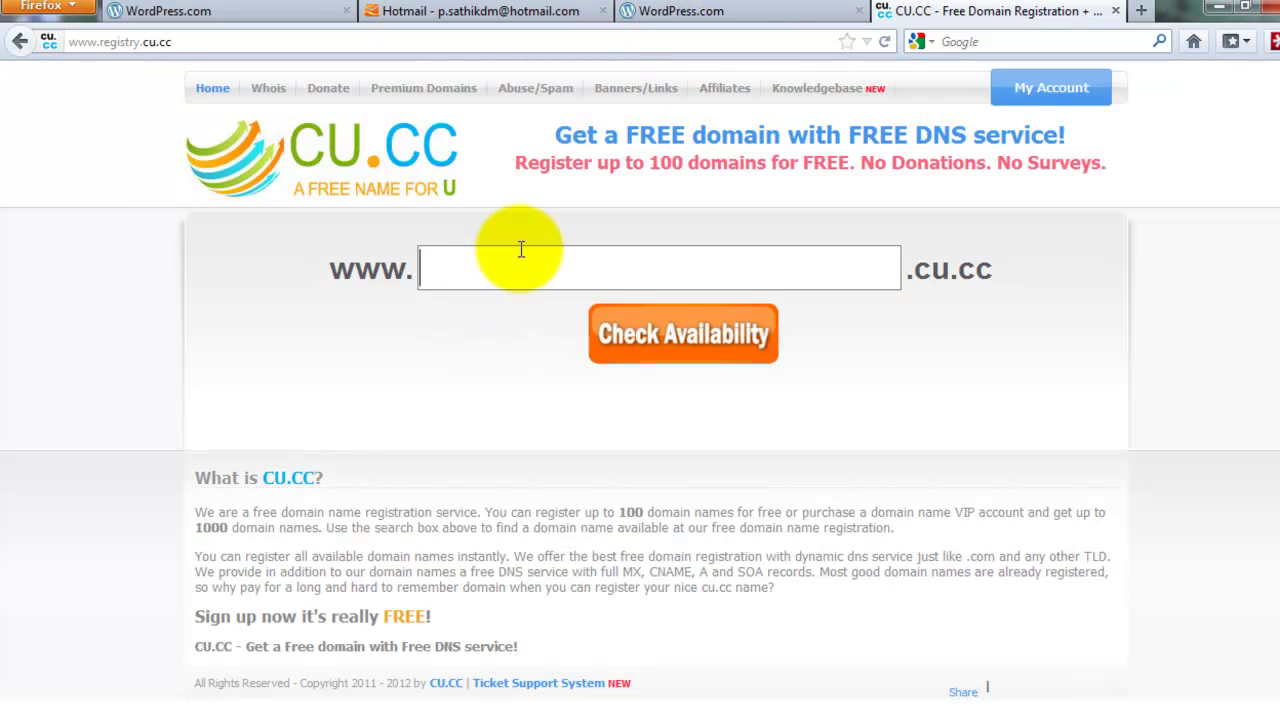
Check the availability of iwebhost.cu.cc on CU.CC
left_click(520, 248)
left_click(520, 248)
type("iweb")
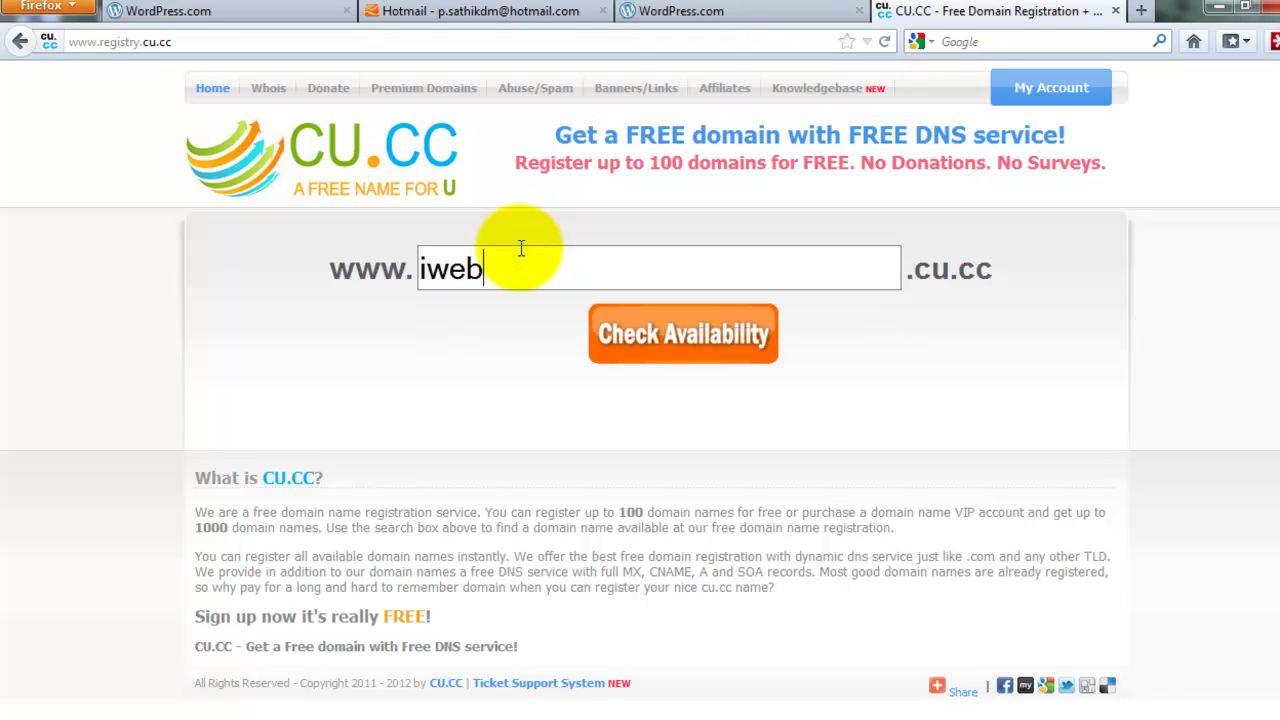
type("host.cu.cc")
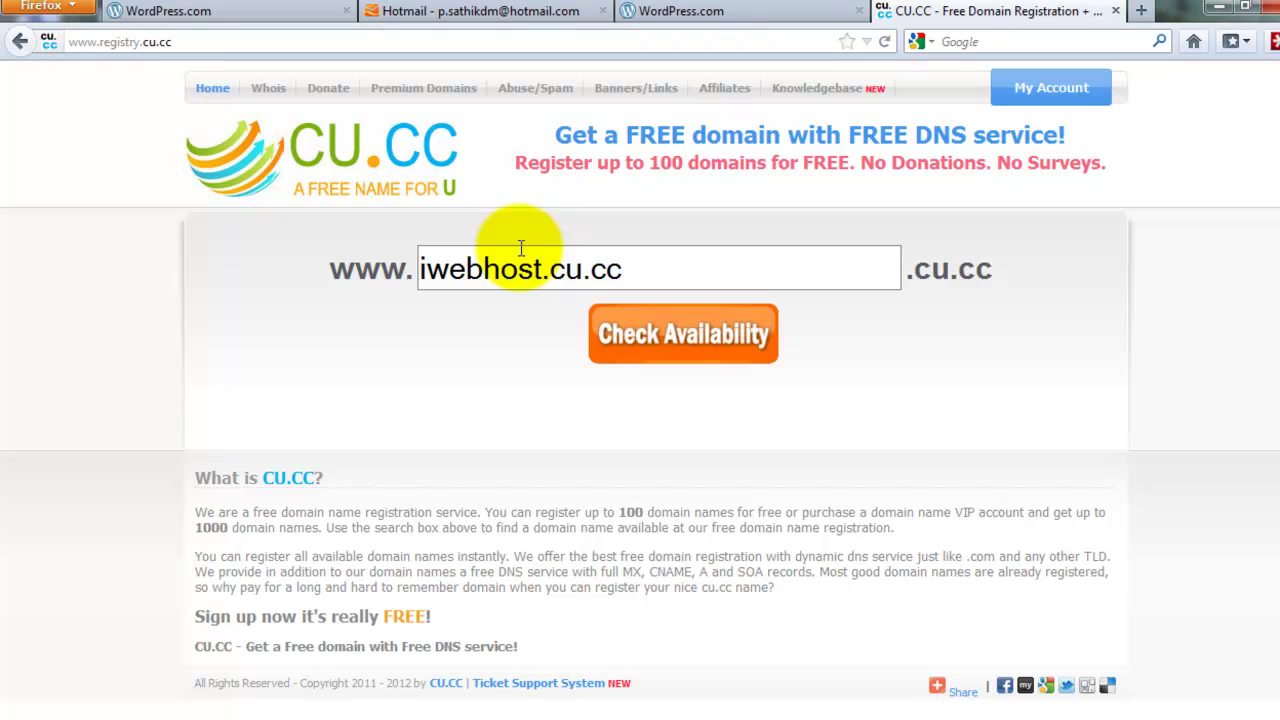
left_click(672, 345)
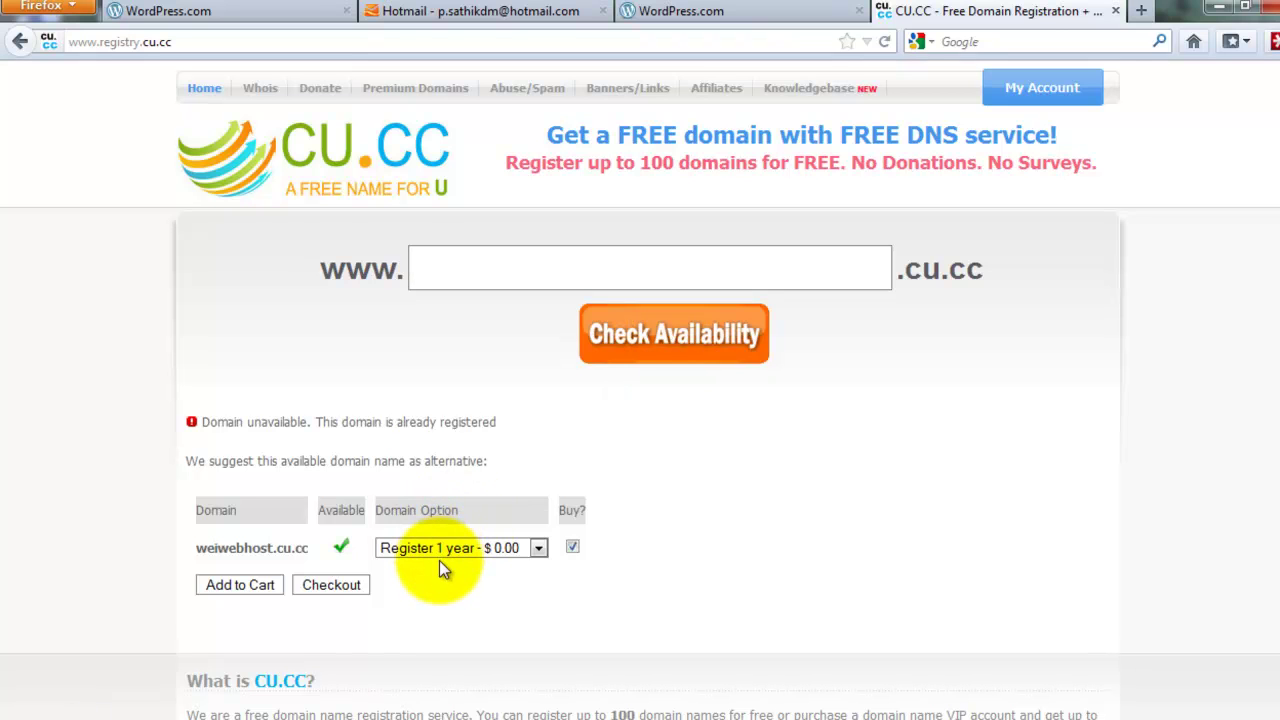
Add weiwebhost.cu.cc to the cart, update the $0.00 total, and proceed to checkout
left_click(247, 590)
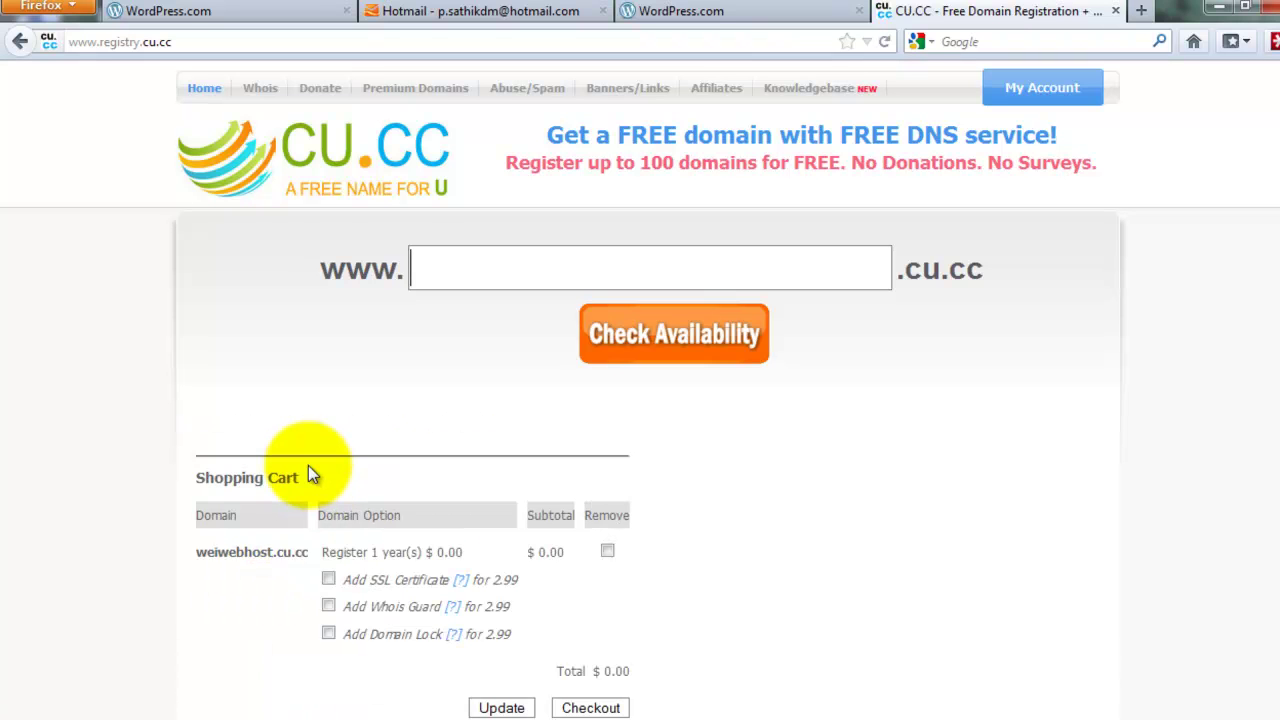
scroll(310, 475, "down", 4)
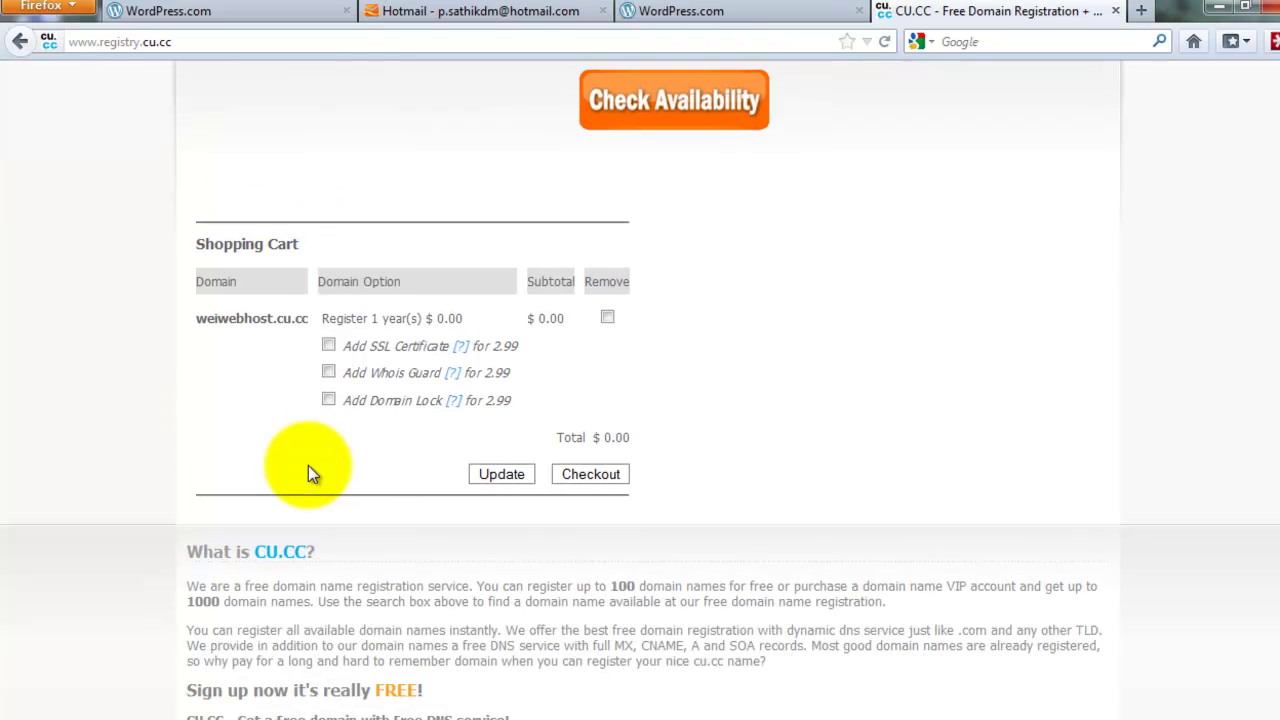
scroll(310, 475, "up", 4)
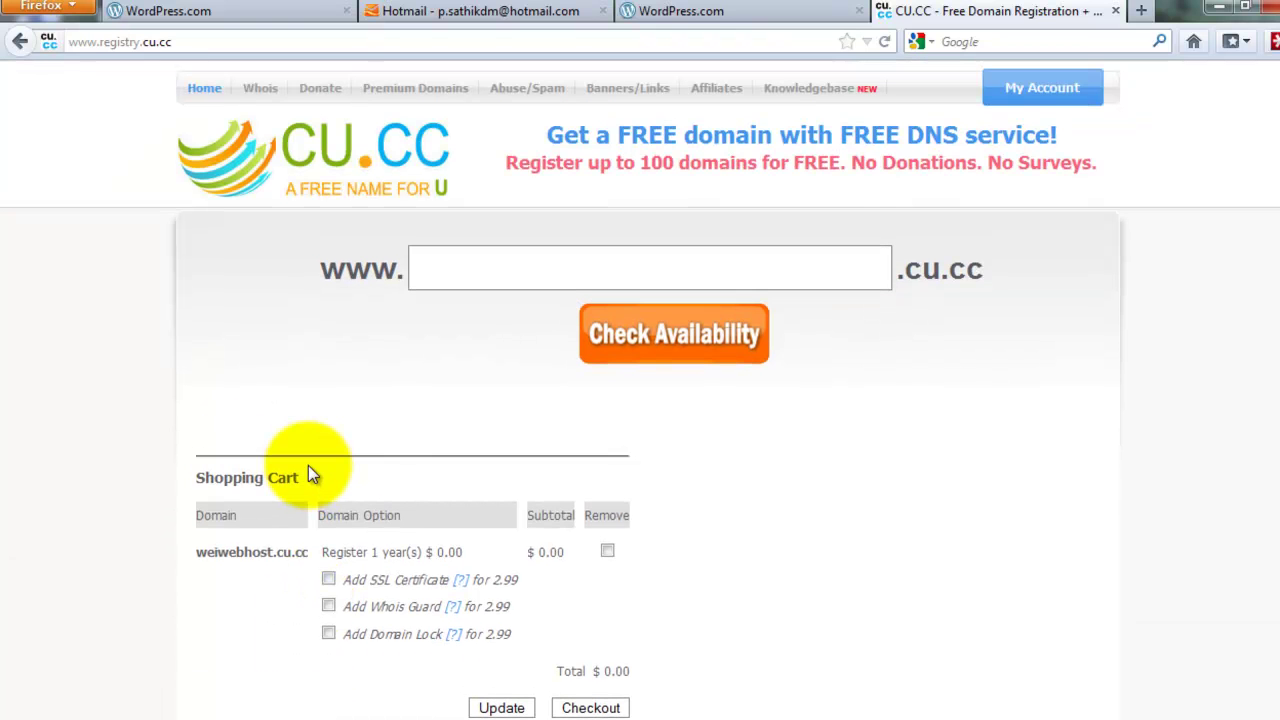
scroll(310, 475, "down", 5)
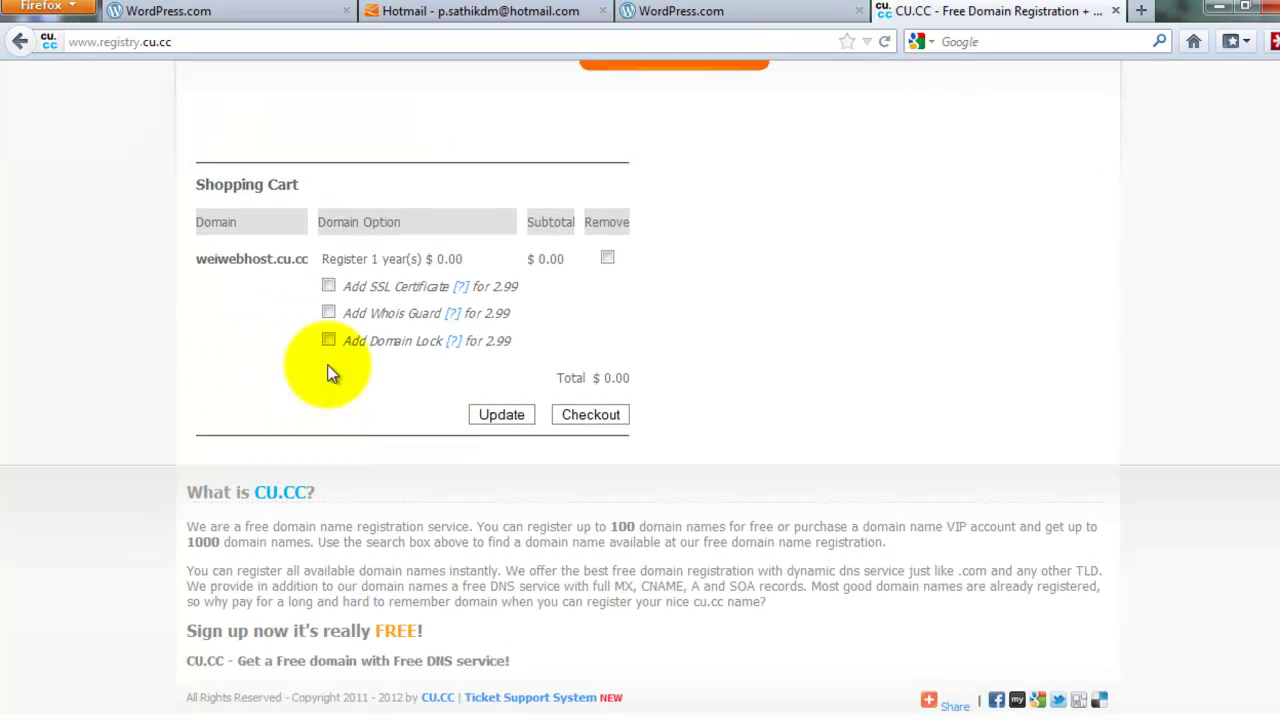
left_click(503, 413)
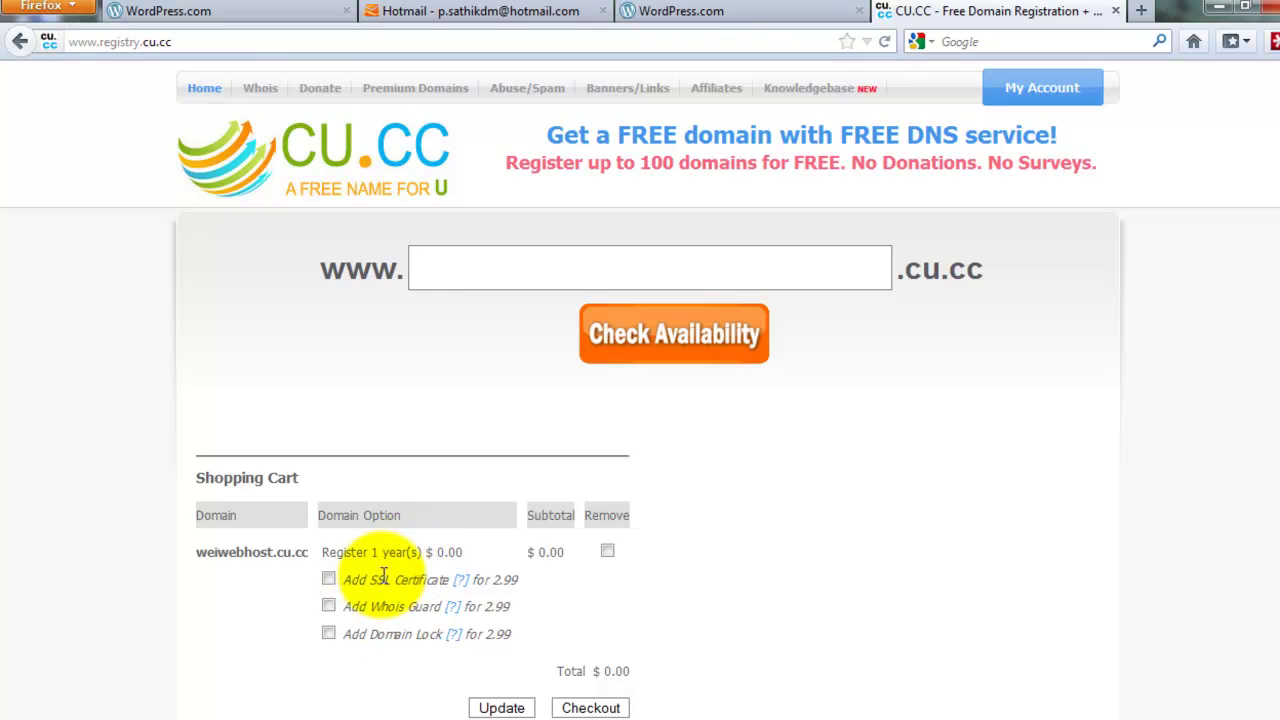
scroll(382, 575, "down", 5)
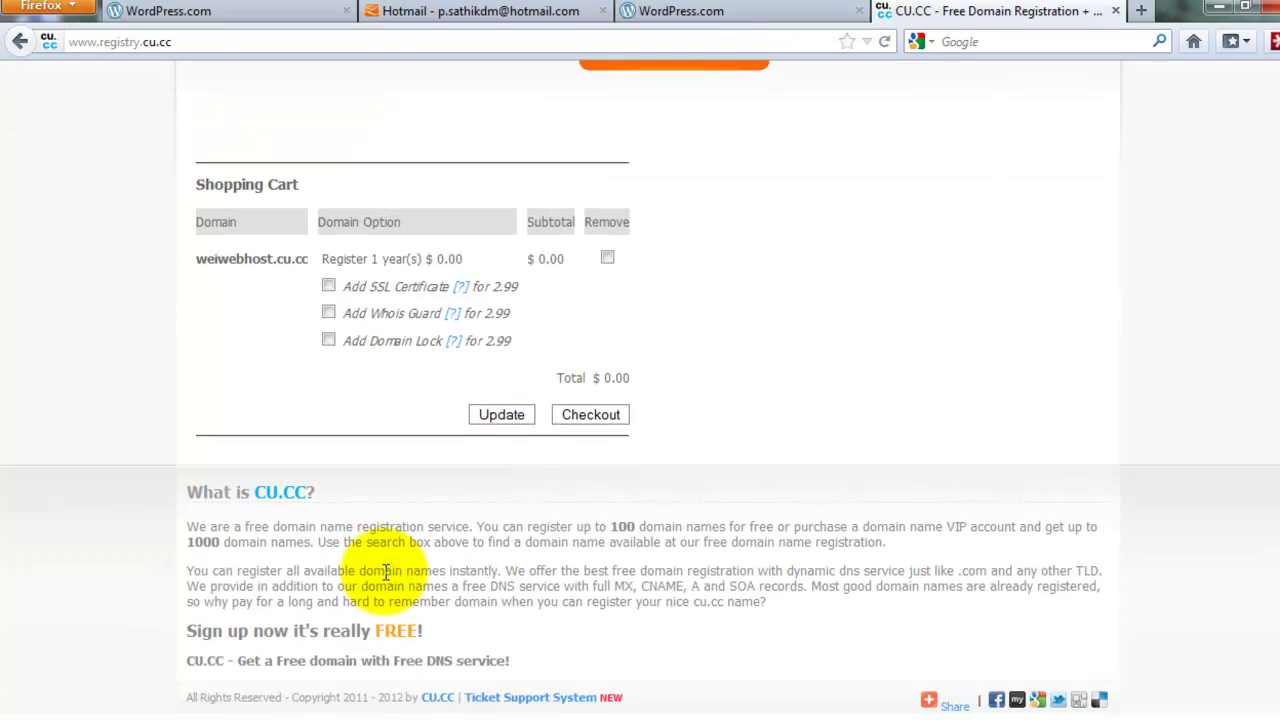
left_click(596, 416)
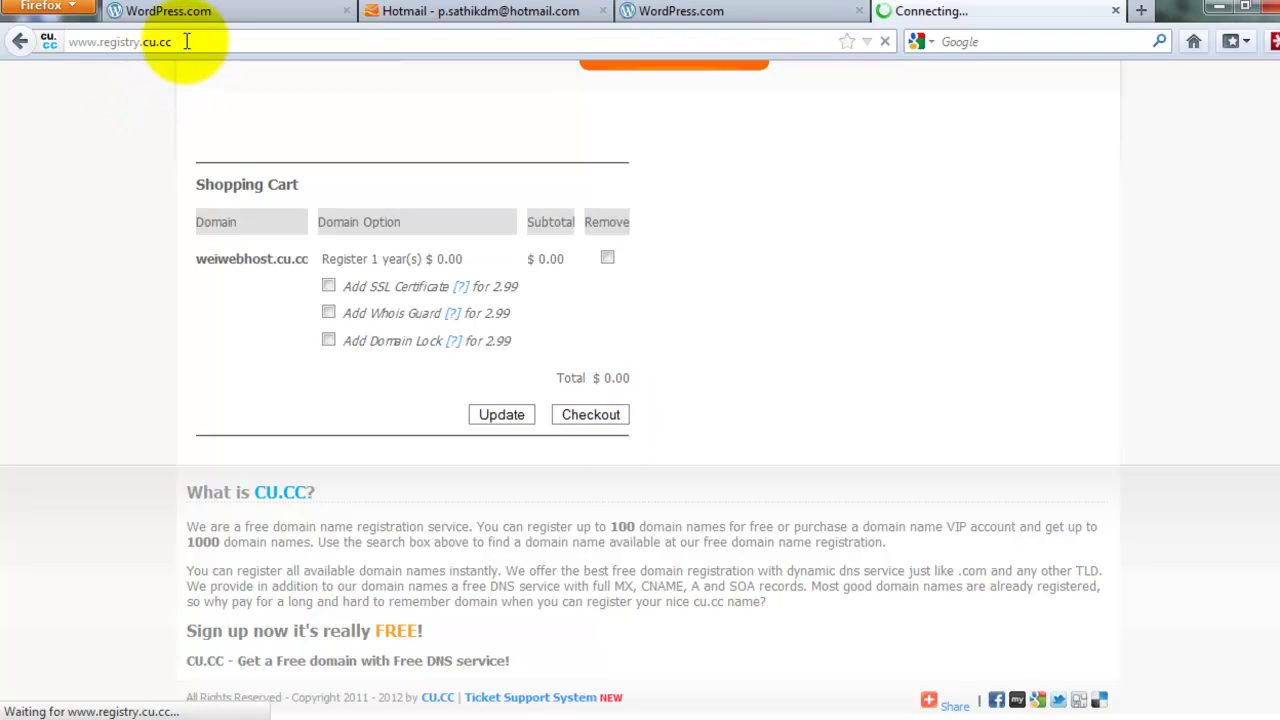
Enter username iwebhost1 in the checkout's new-account form
left_click(150, 42)
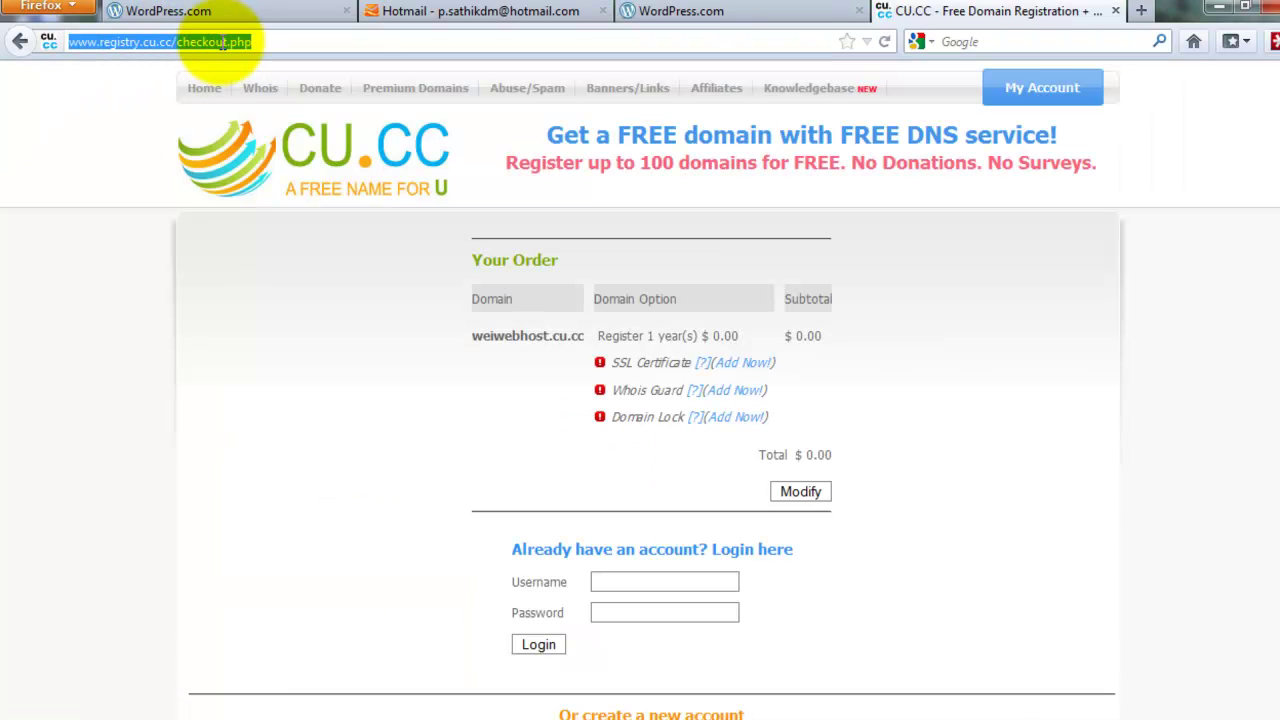
left_click(165, 42)
double_click(160, 42)
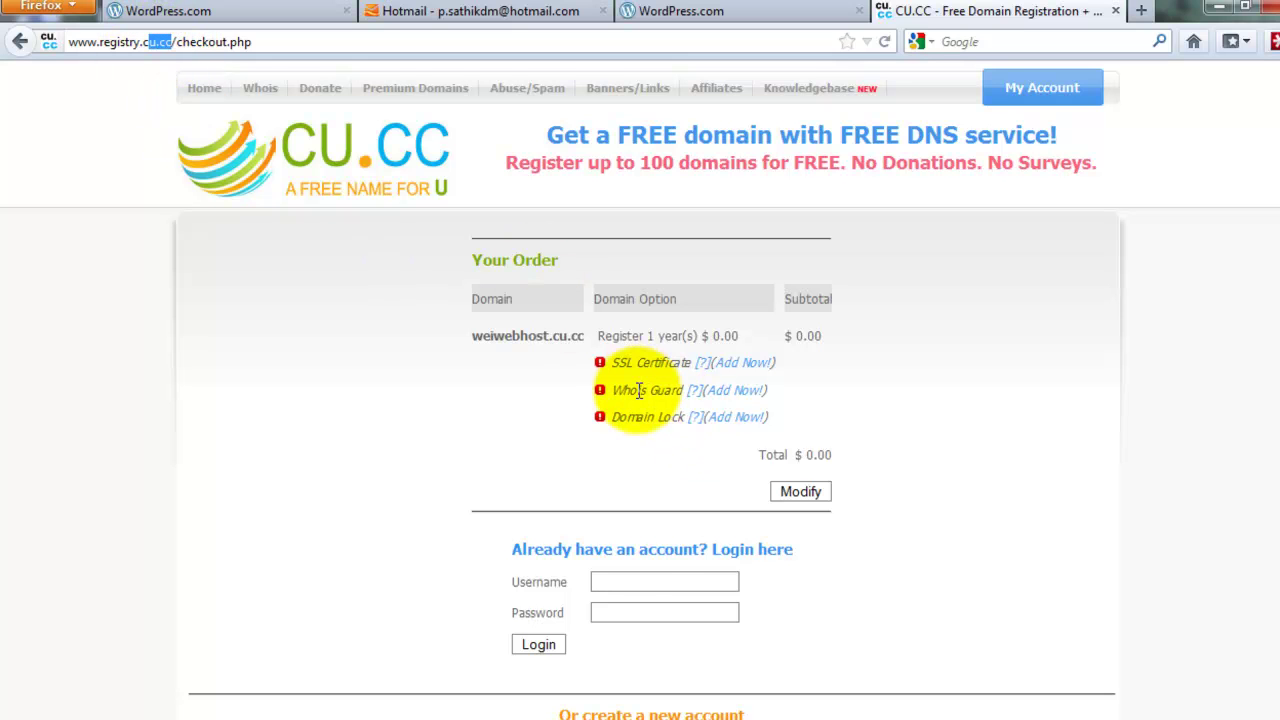
left_click(614, 582)
scroll(621, 577, "down", 1)
scroll(621, 577, "down", 5)
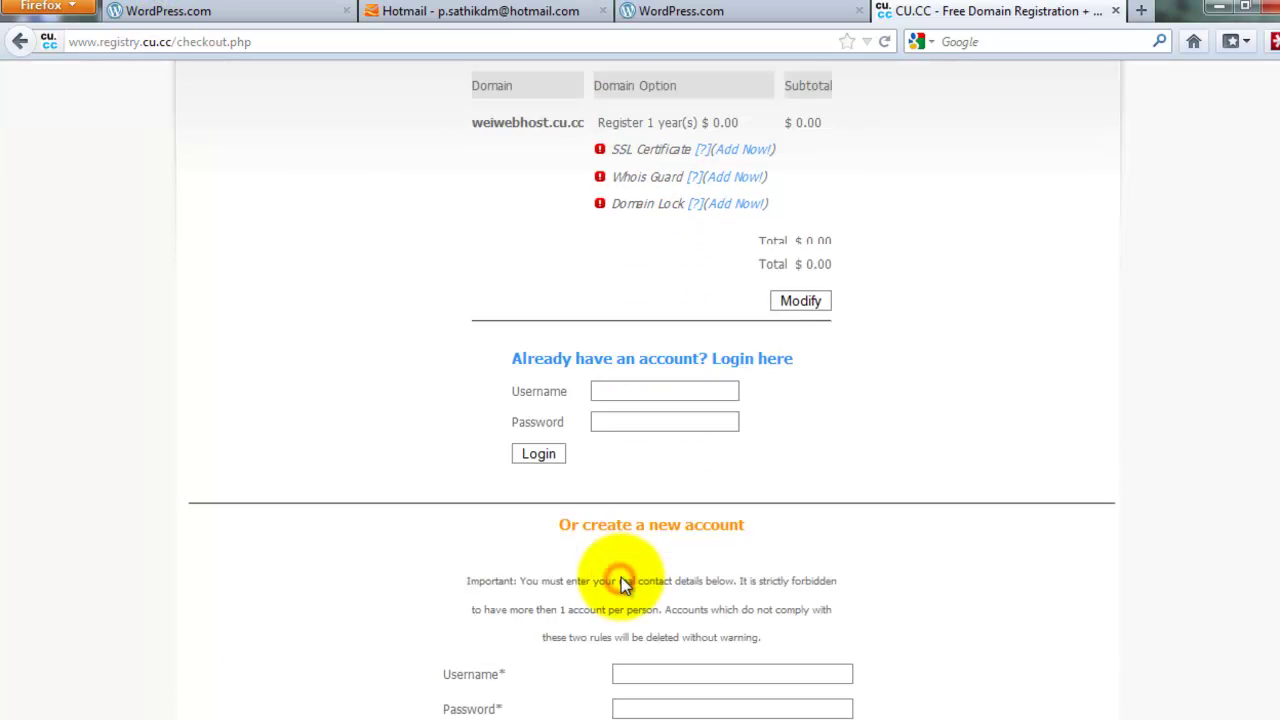
left_click(630, 420)
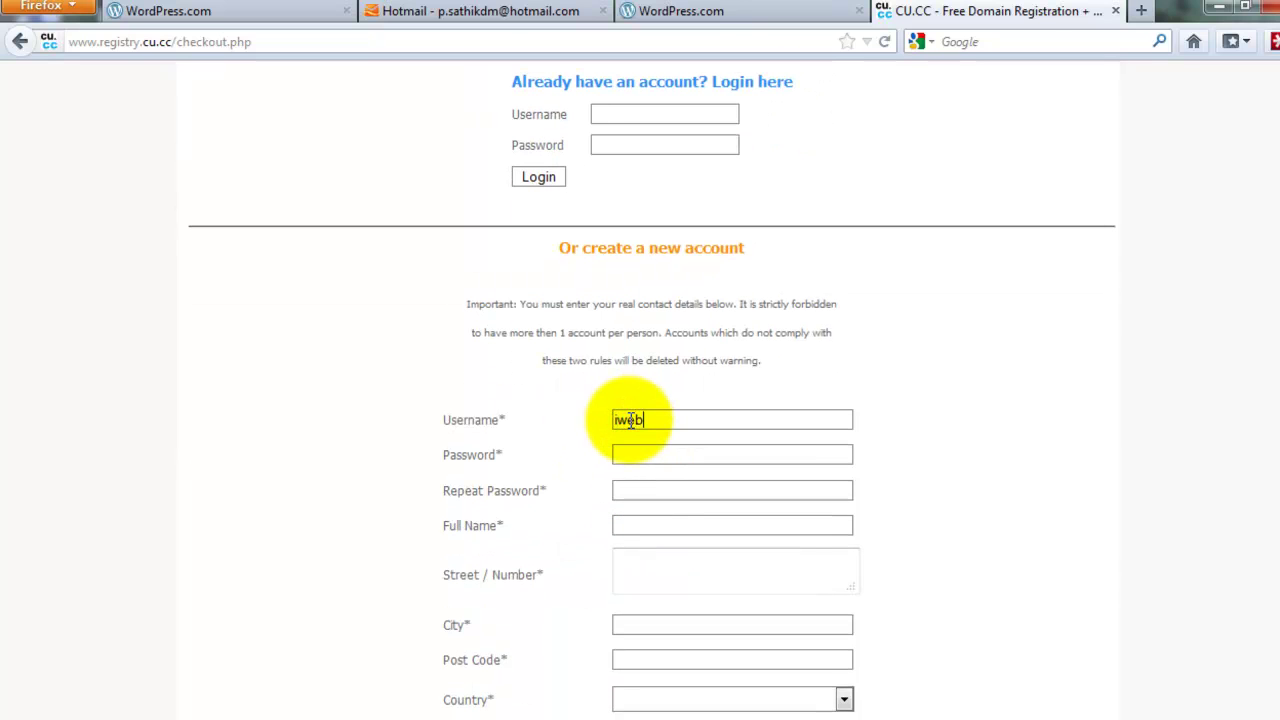
key("BackSpace")
key("BackSpace")
key("BackSpace")
key("BackSpace")
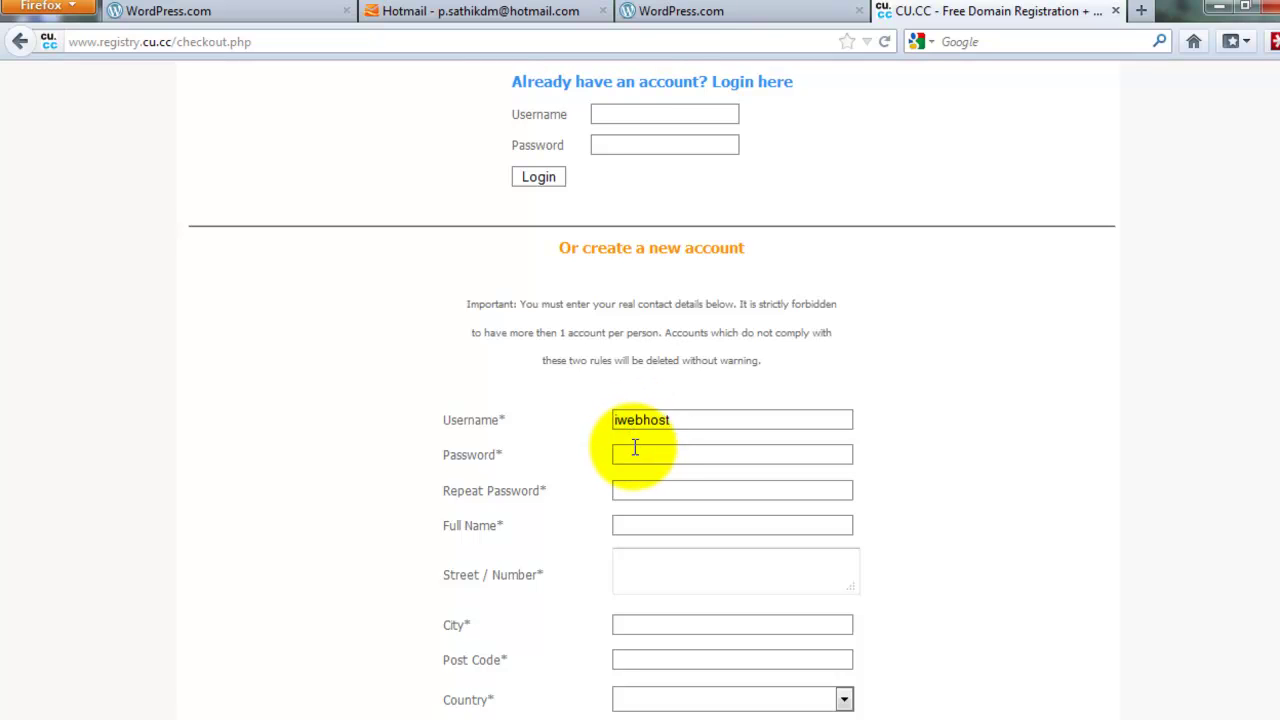
type("1")
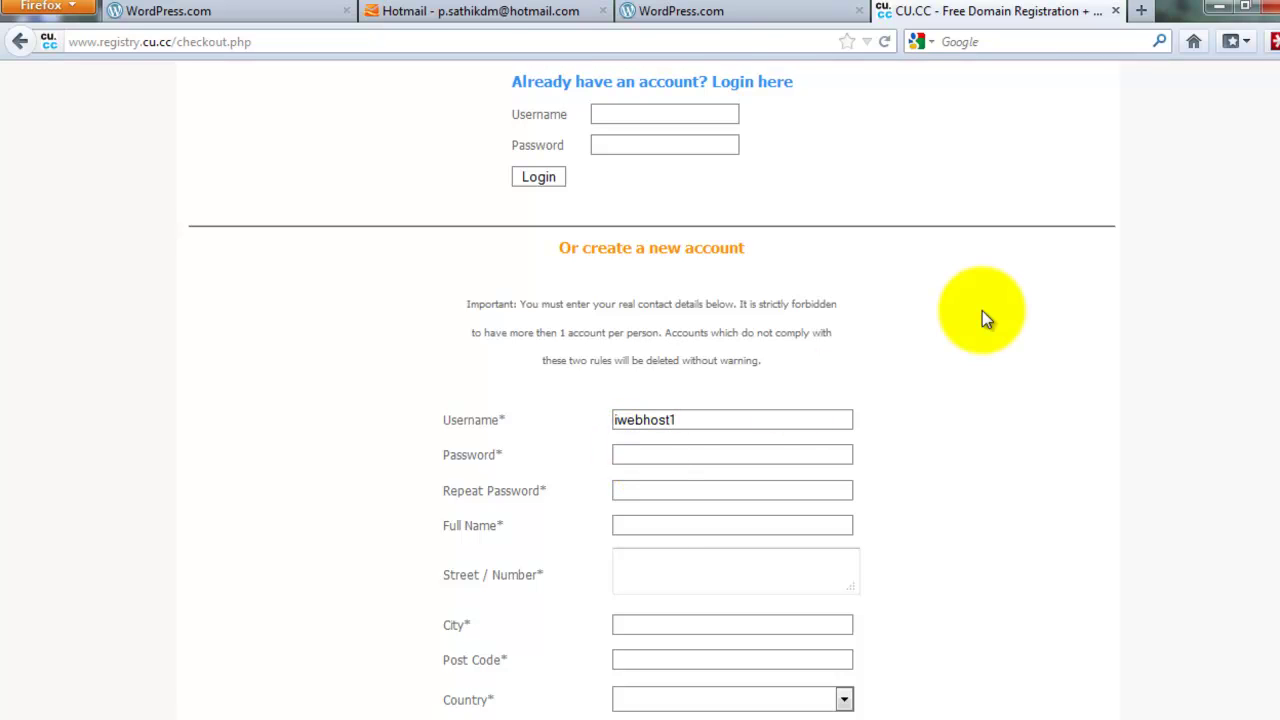
Enter the password twice and the account holder's full name
left_click(649, 451)
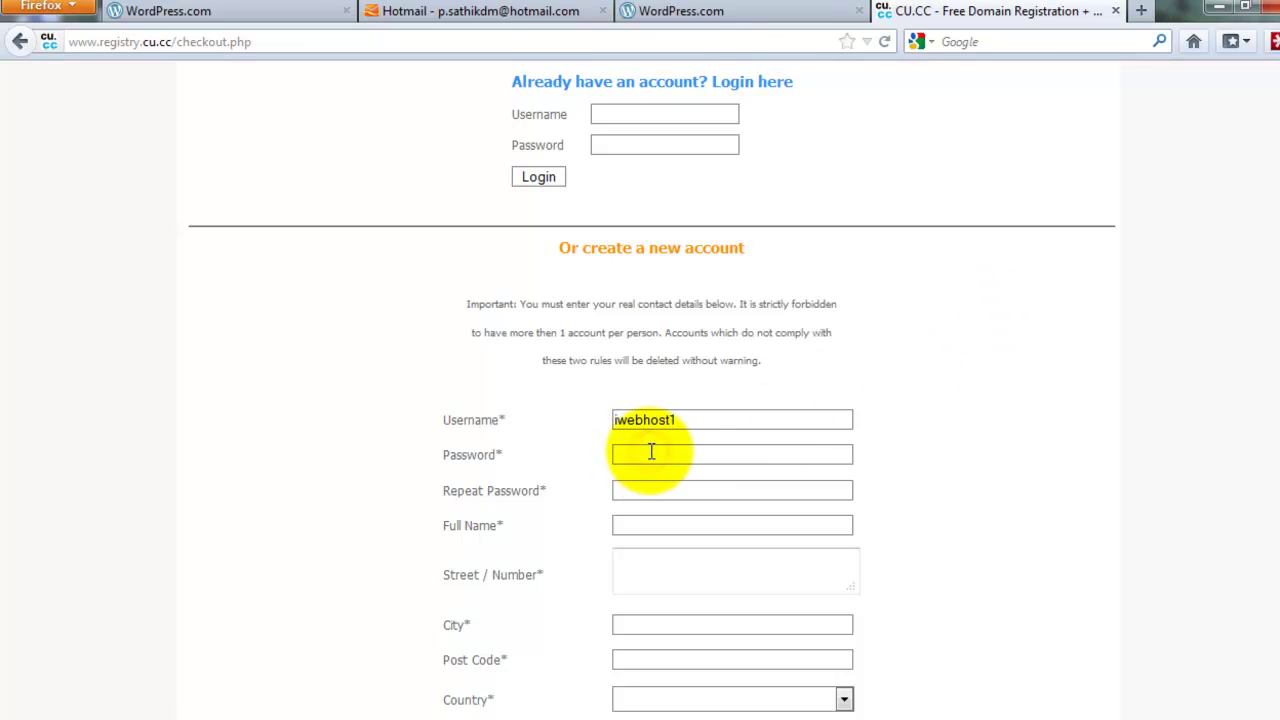
type("•••••••")
left_click(656, 481)
type("••••••")
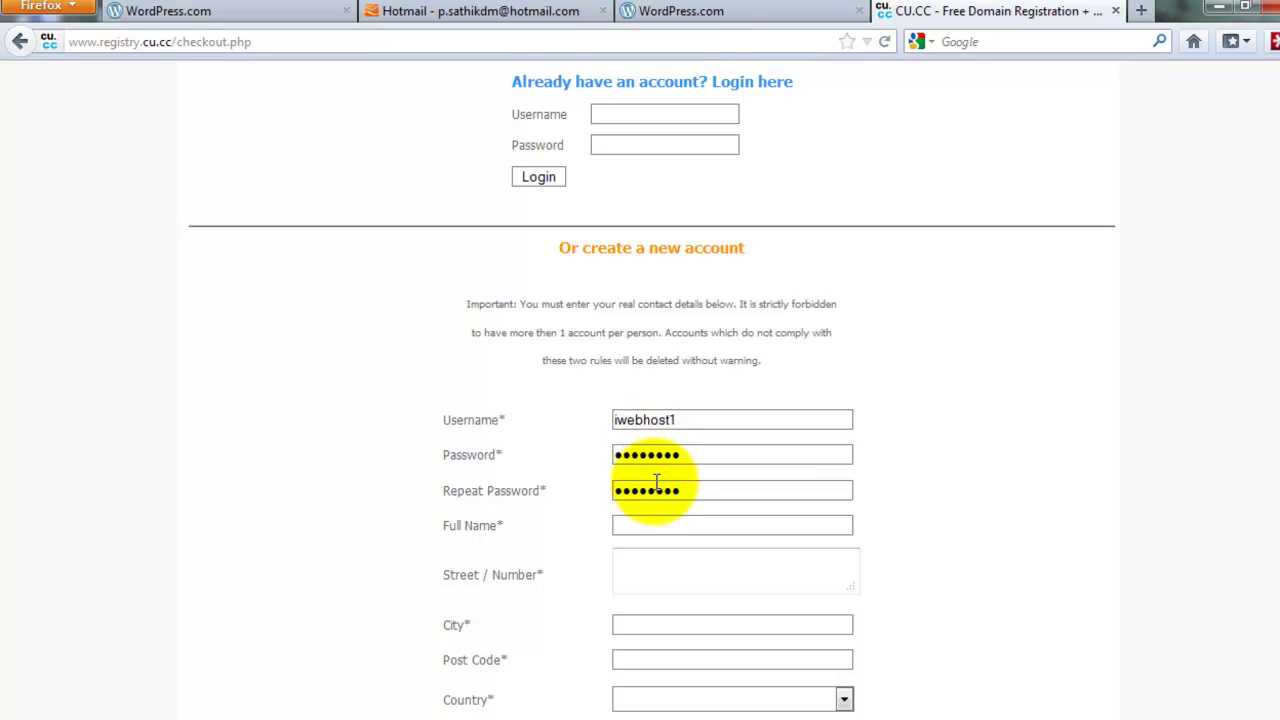
left_click(646, 526)
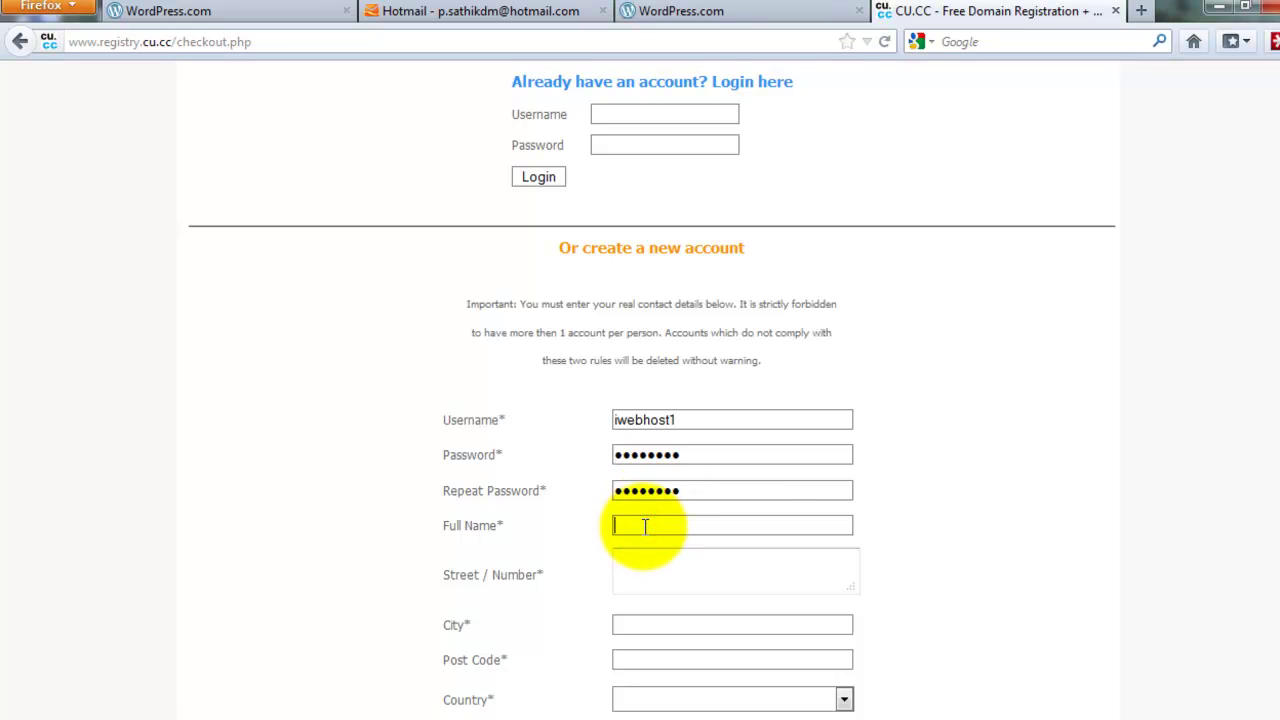
scroll(642, 527, "down", 4)
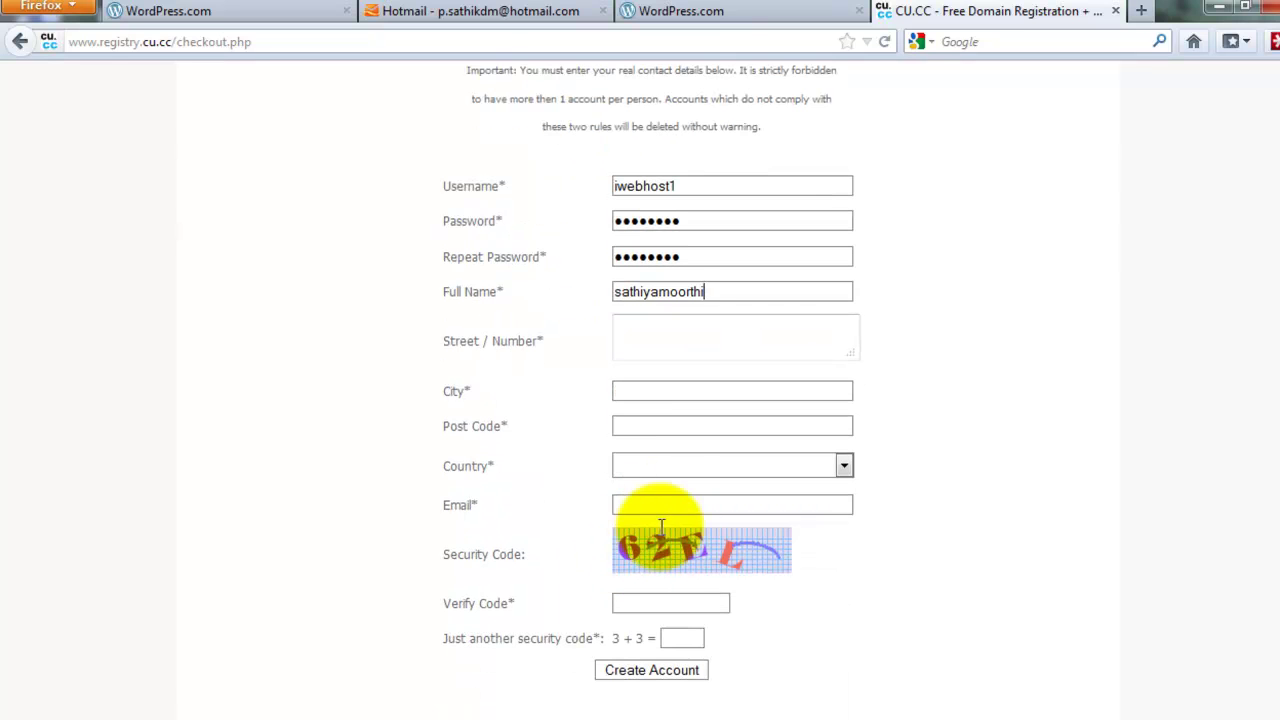
Fill in the street address, city and post code, and choose India as country
left_click(670, 327)
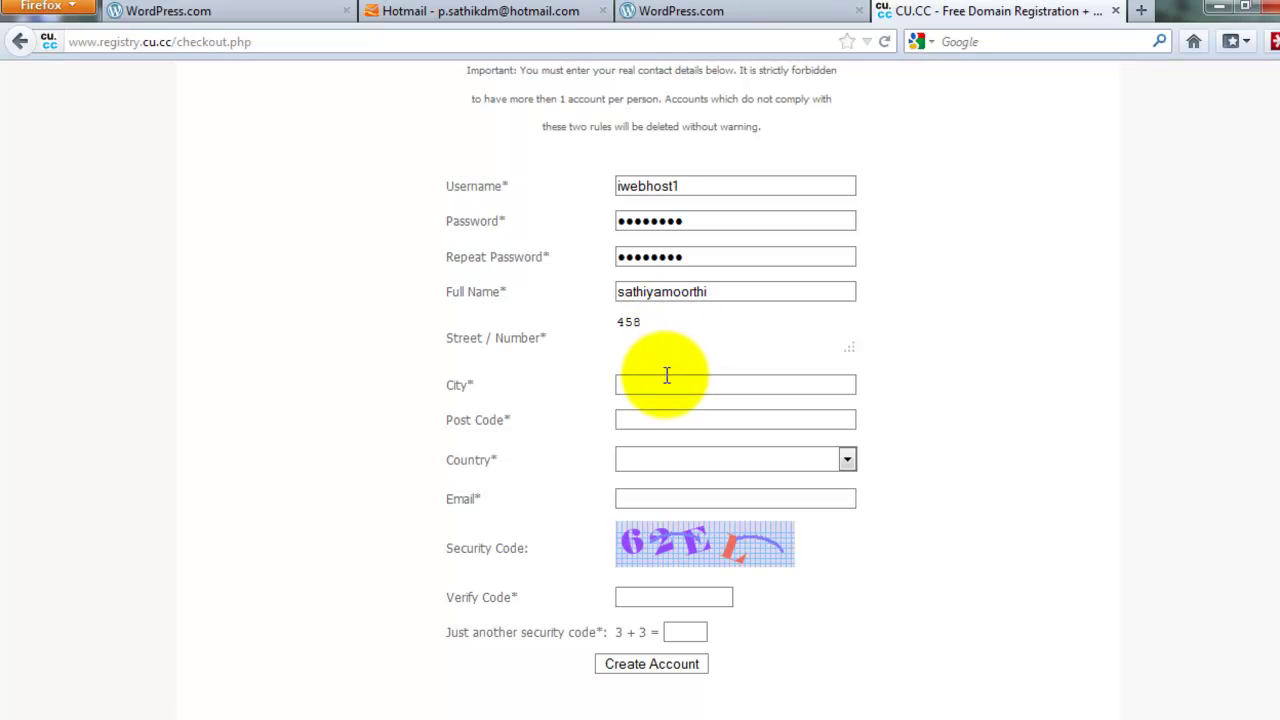
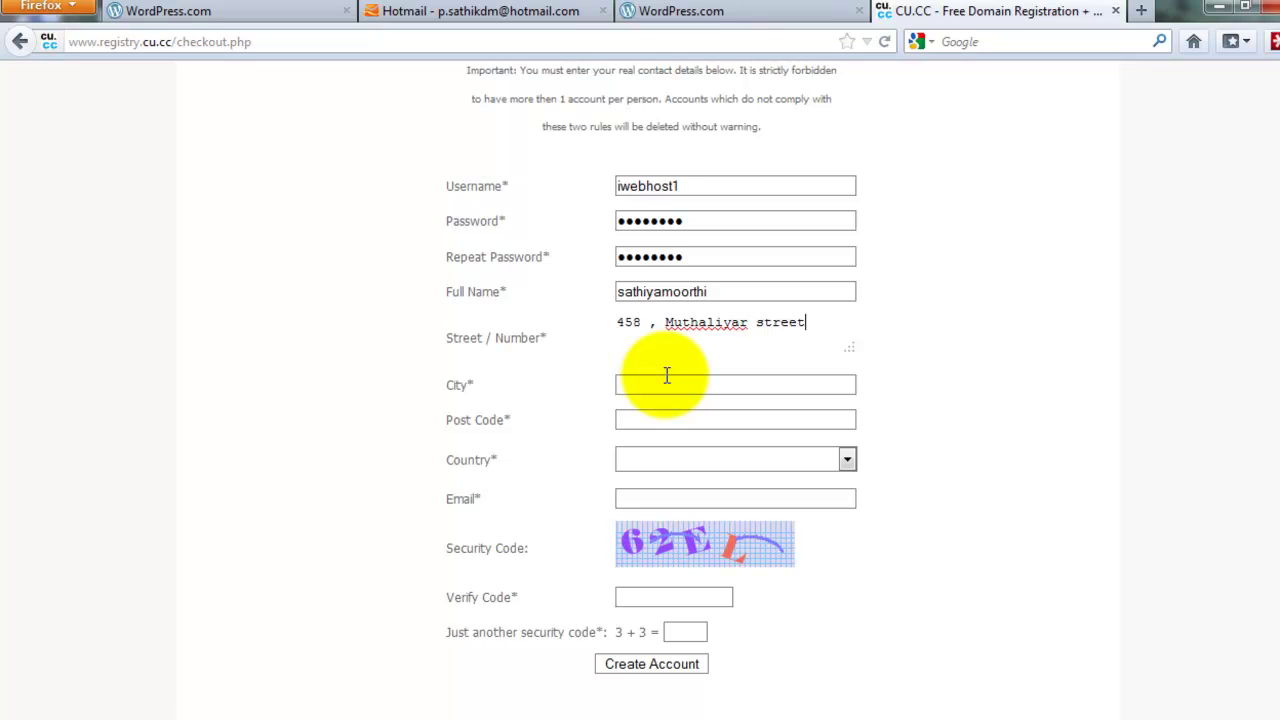
left_click(664, 379)
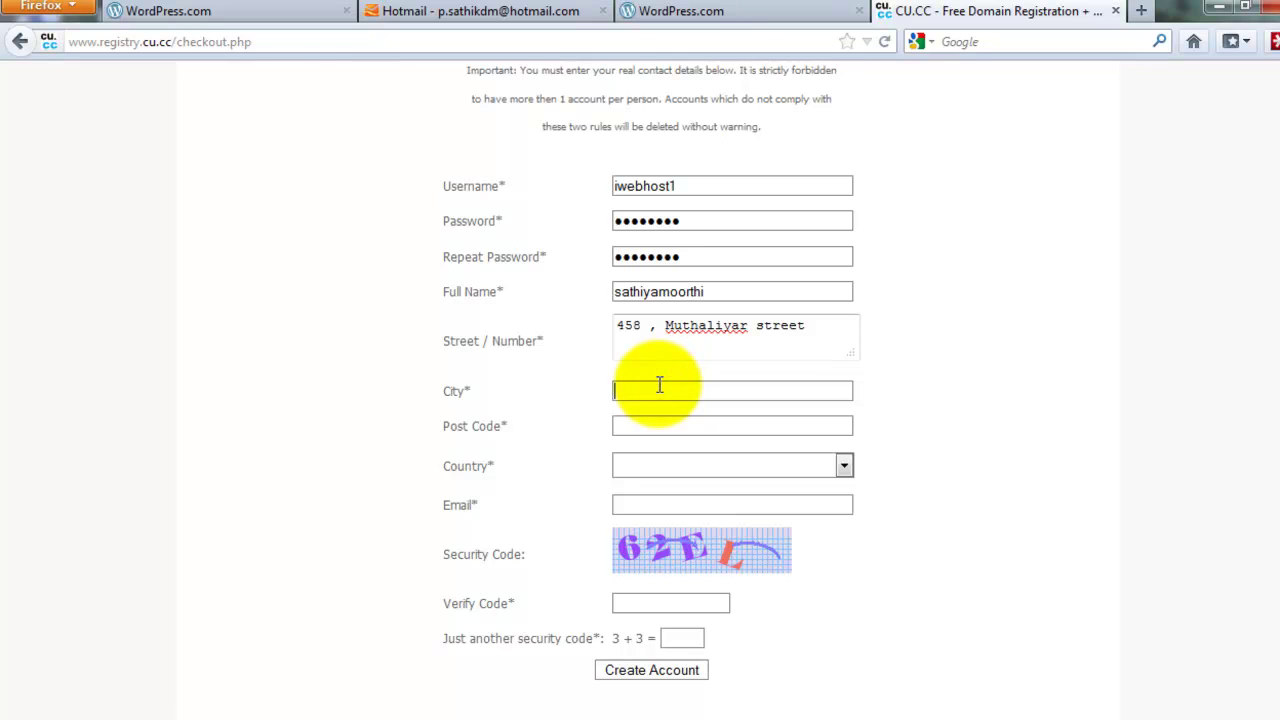
type("chen")
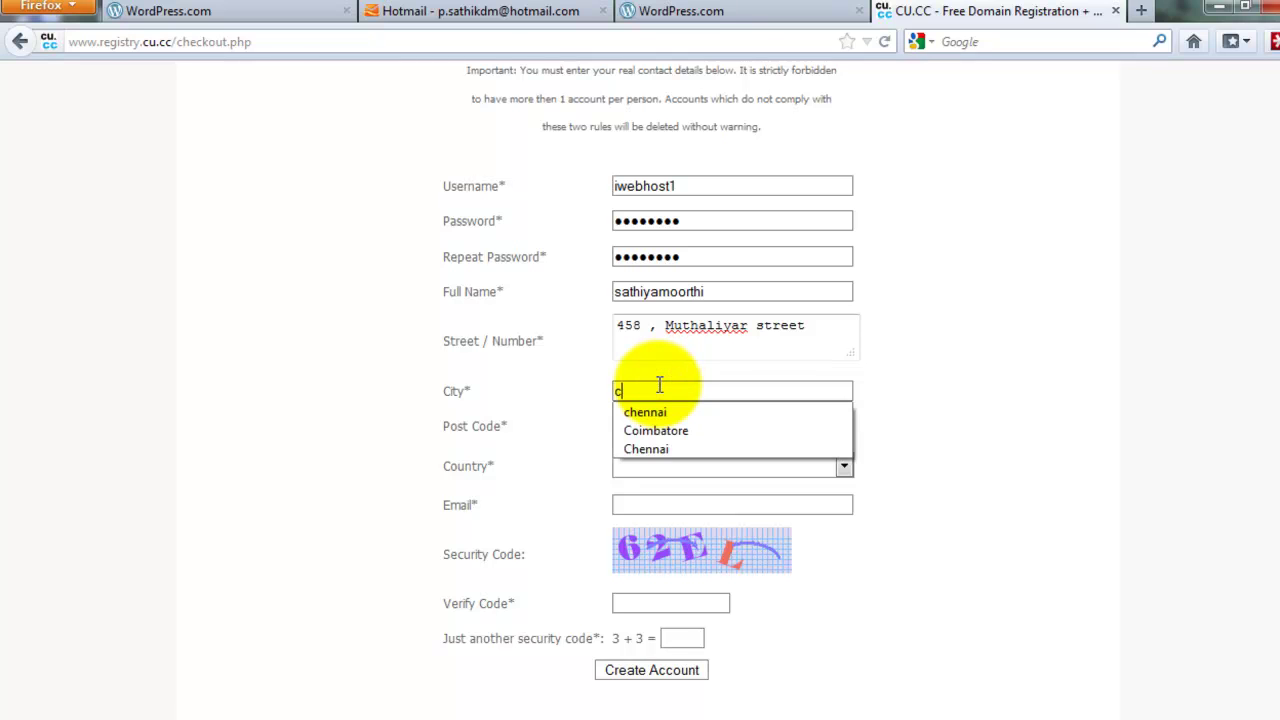
left_click(1065, 385)
left_click(645, 428)
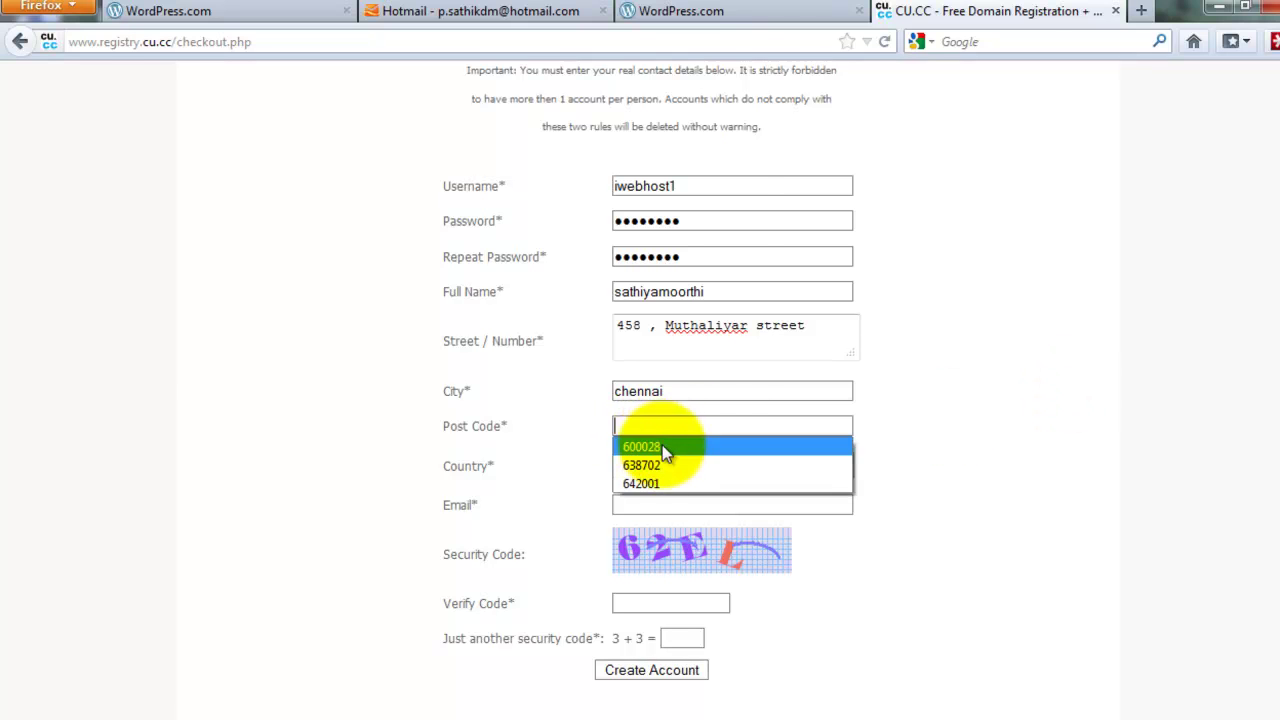
left_click(660, 448)
left_click(659, 460)
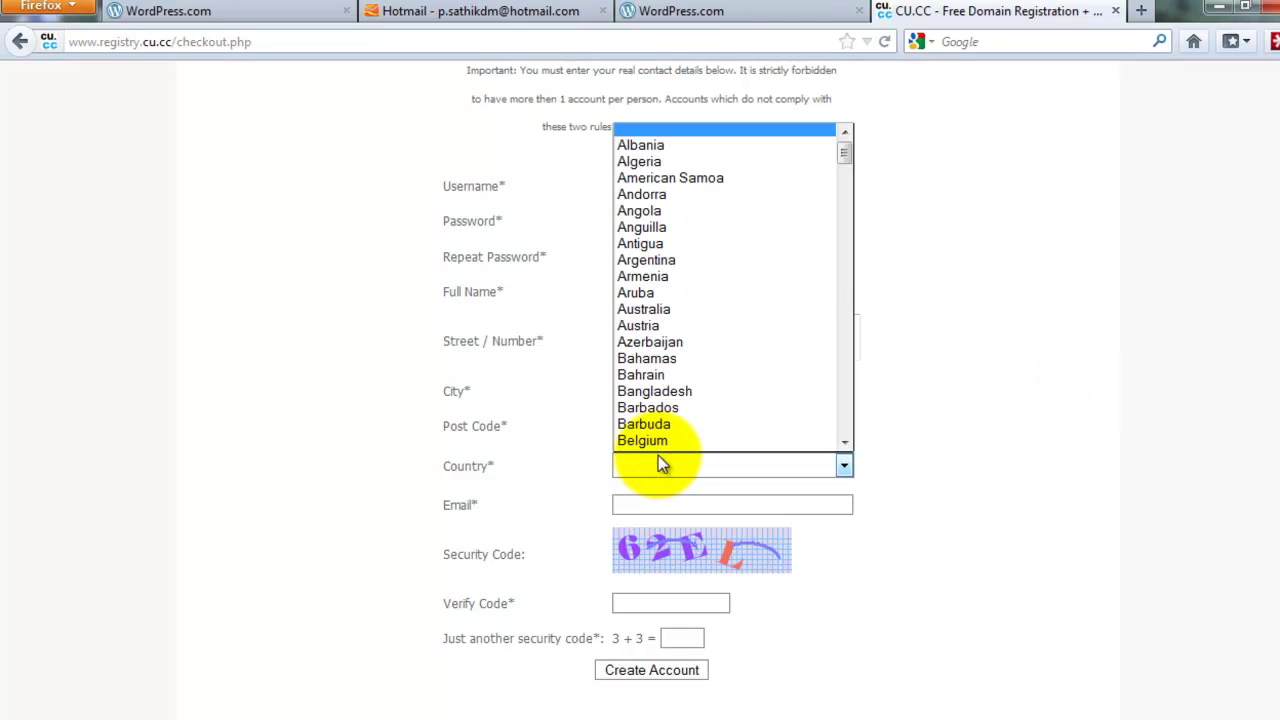
key("i")
scroll(658, 444, "down", 1)
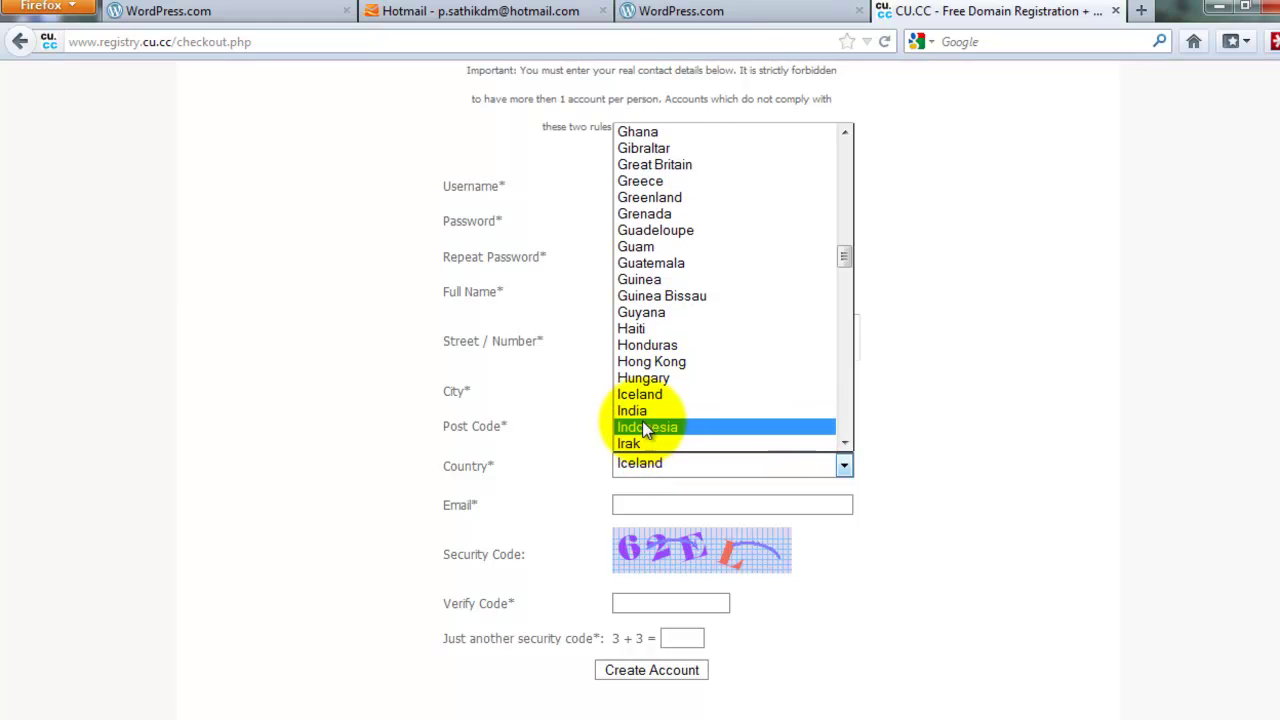
left_click(634, 410)
Enter the e-mail address, image code and sum answer, then submit Create Account
left_click(663, 502)
left_click(663, 501)
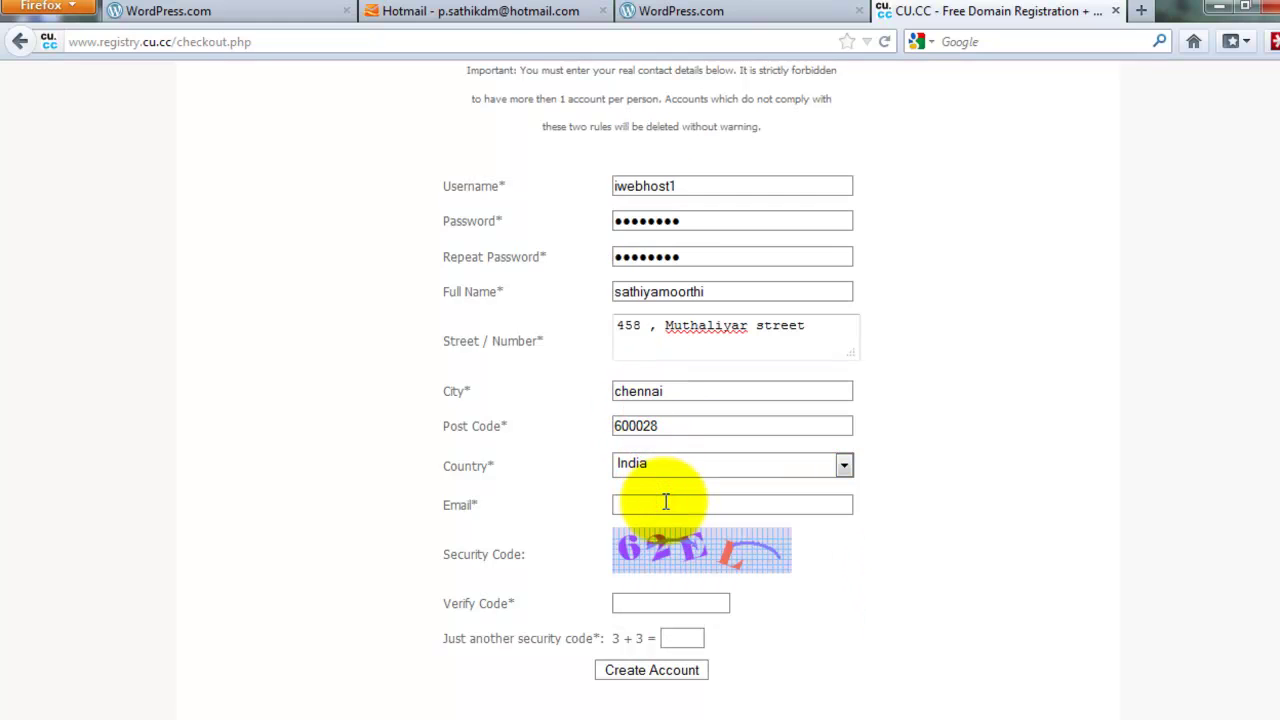
scroll(665, 500, "down", 2)
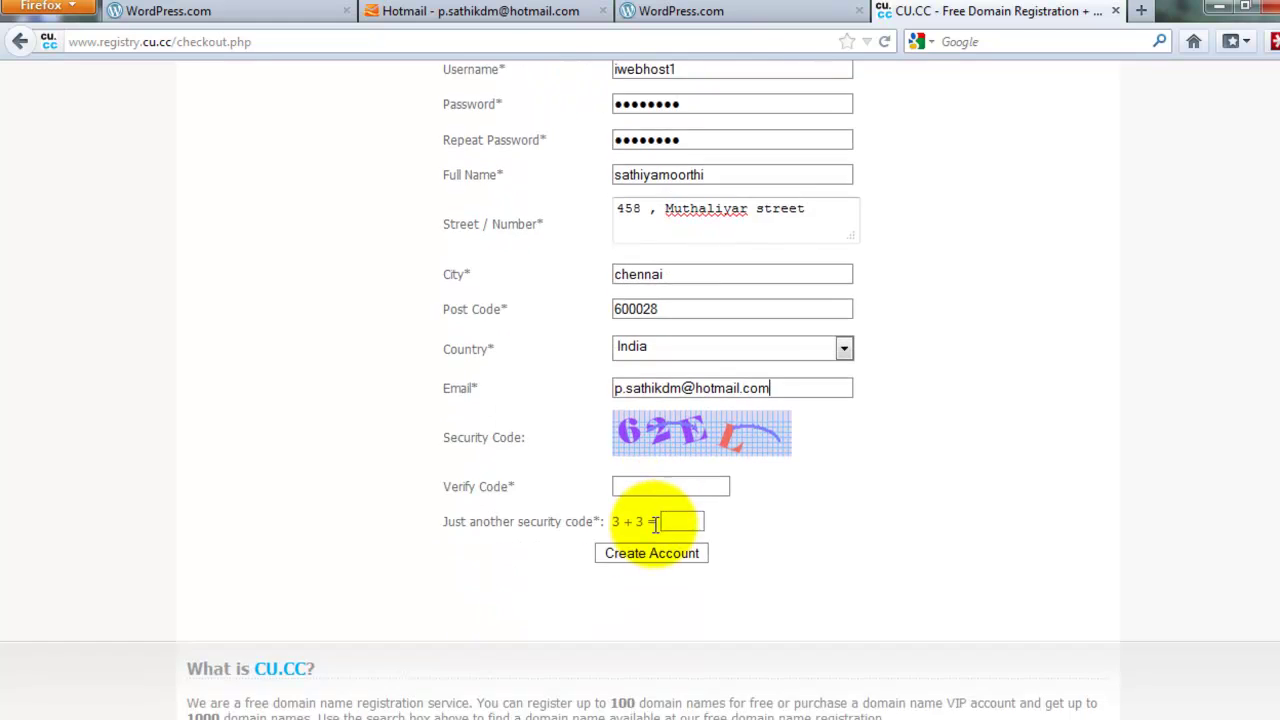
left_click(638, 484)
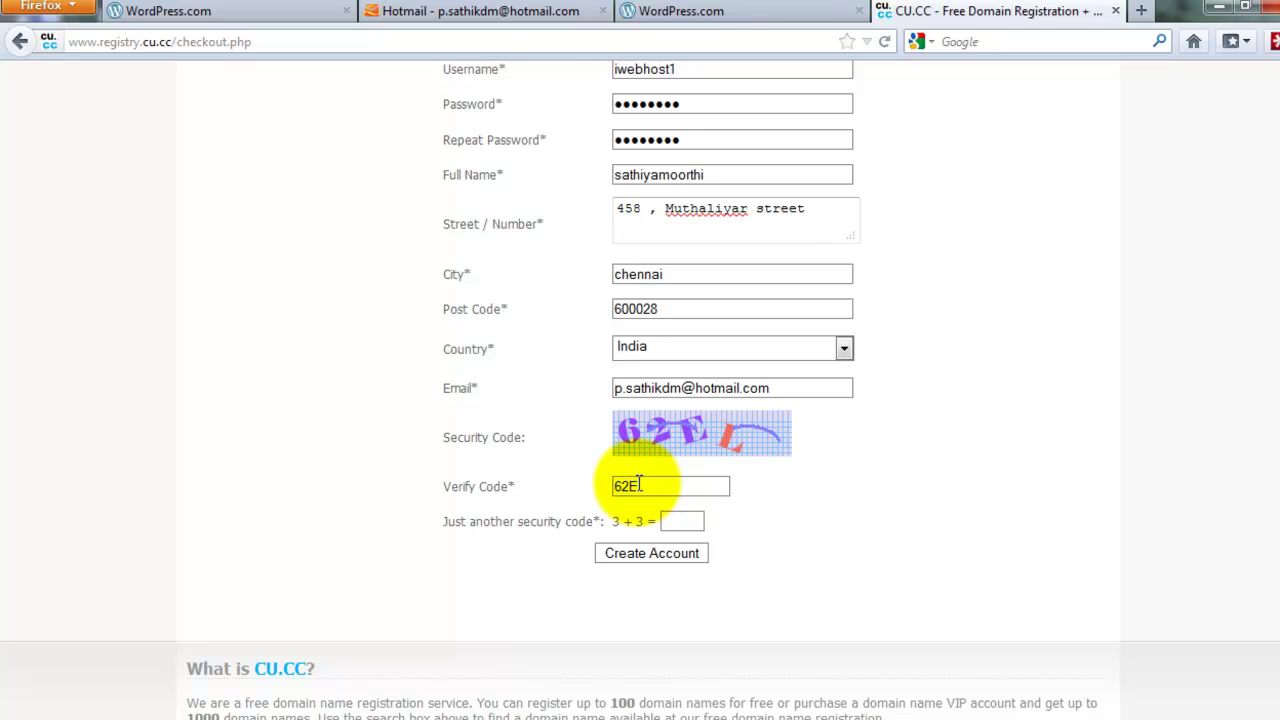
type("62EL")
left_click(682, 520)
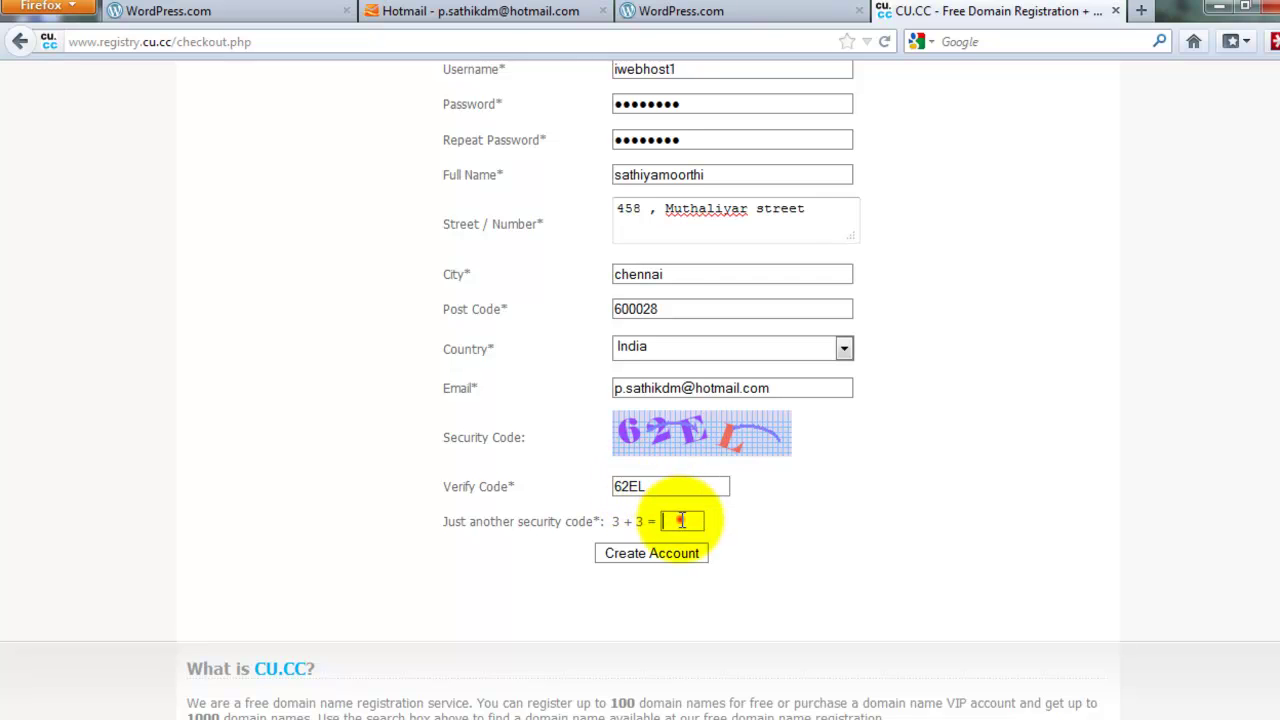
type("6")
left_click(683, 555)
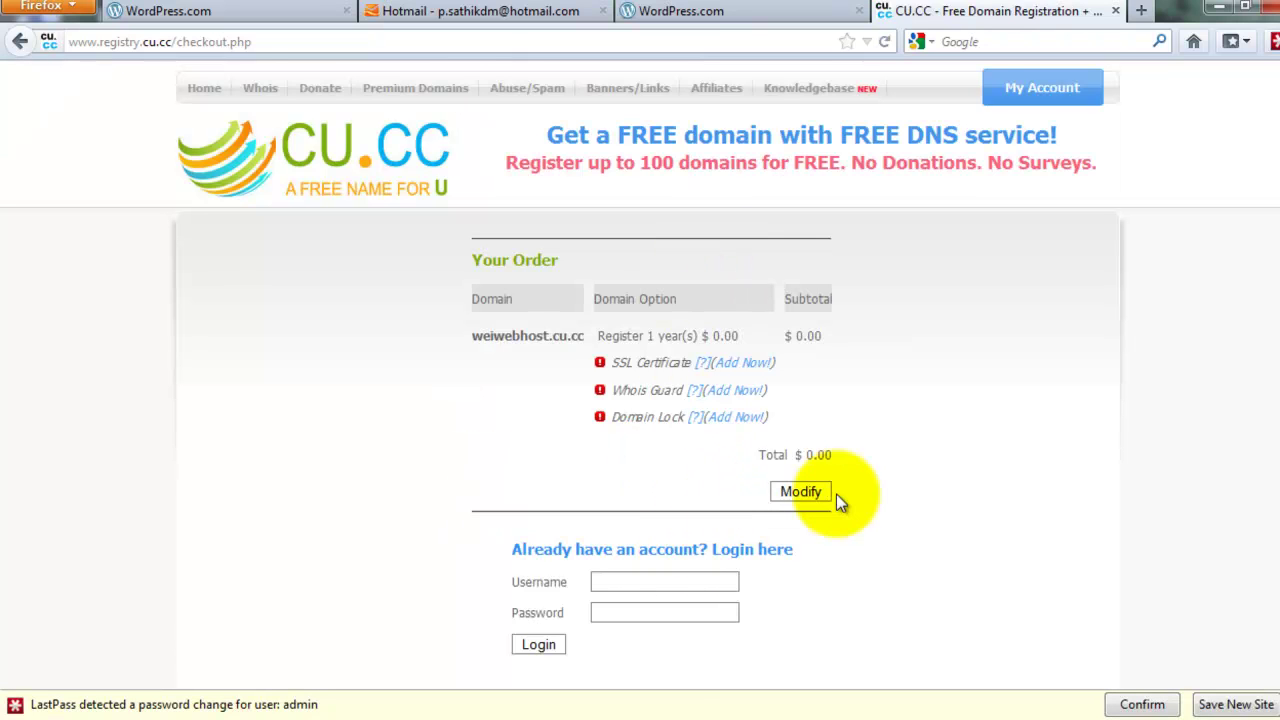
Reselect India as the country in the CU.CC signup form
left_click(1236, 704)
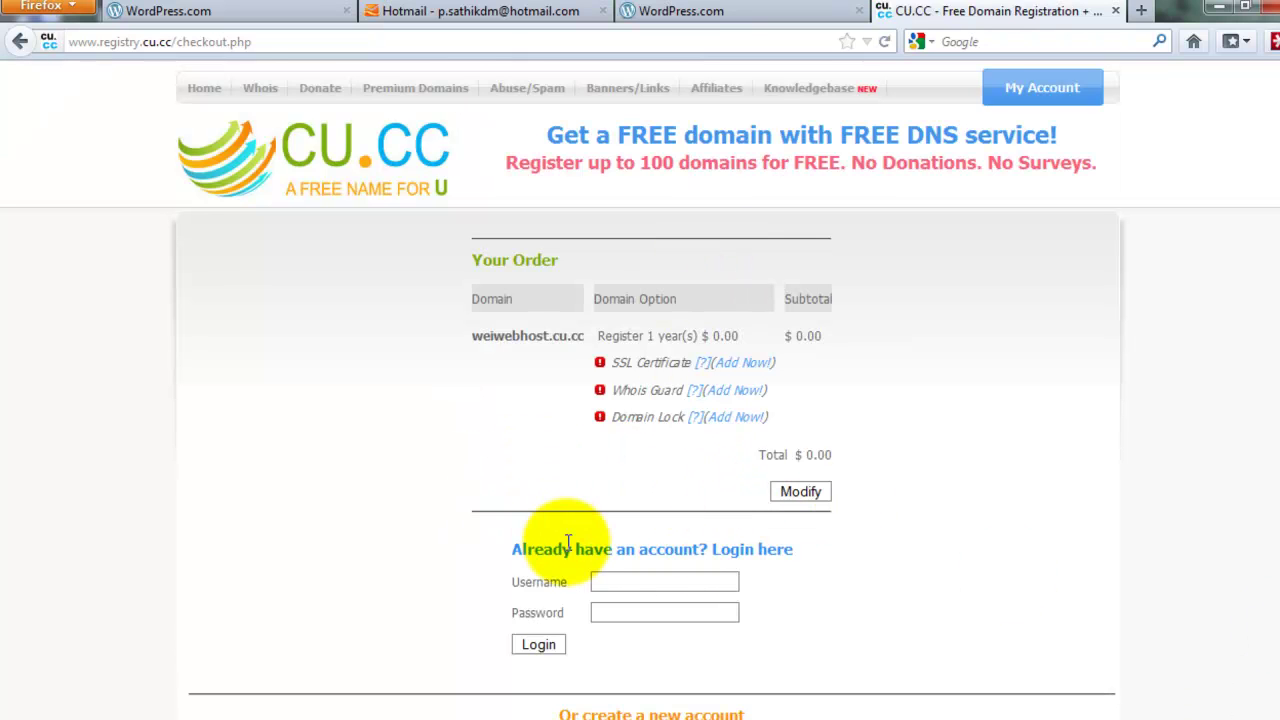
scroll(650, 525, "down", 5)
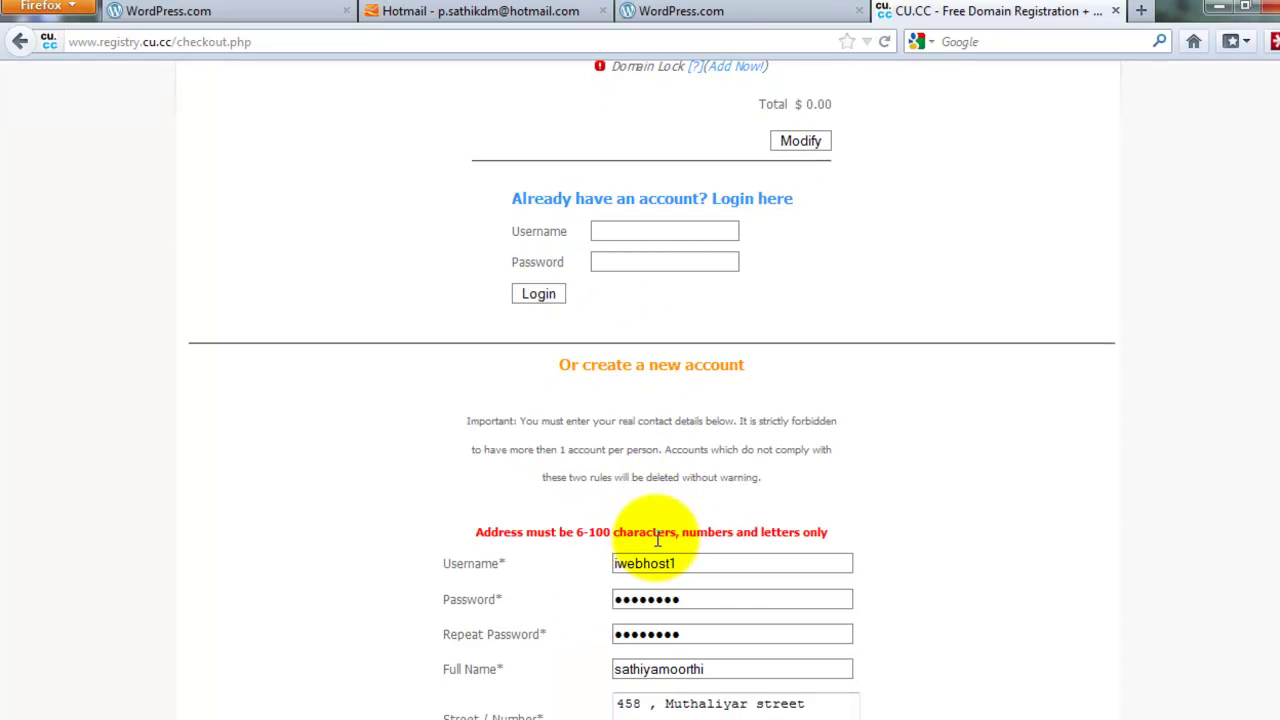
scroll(562, 539, "down", 3)
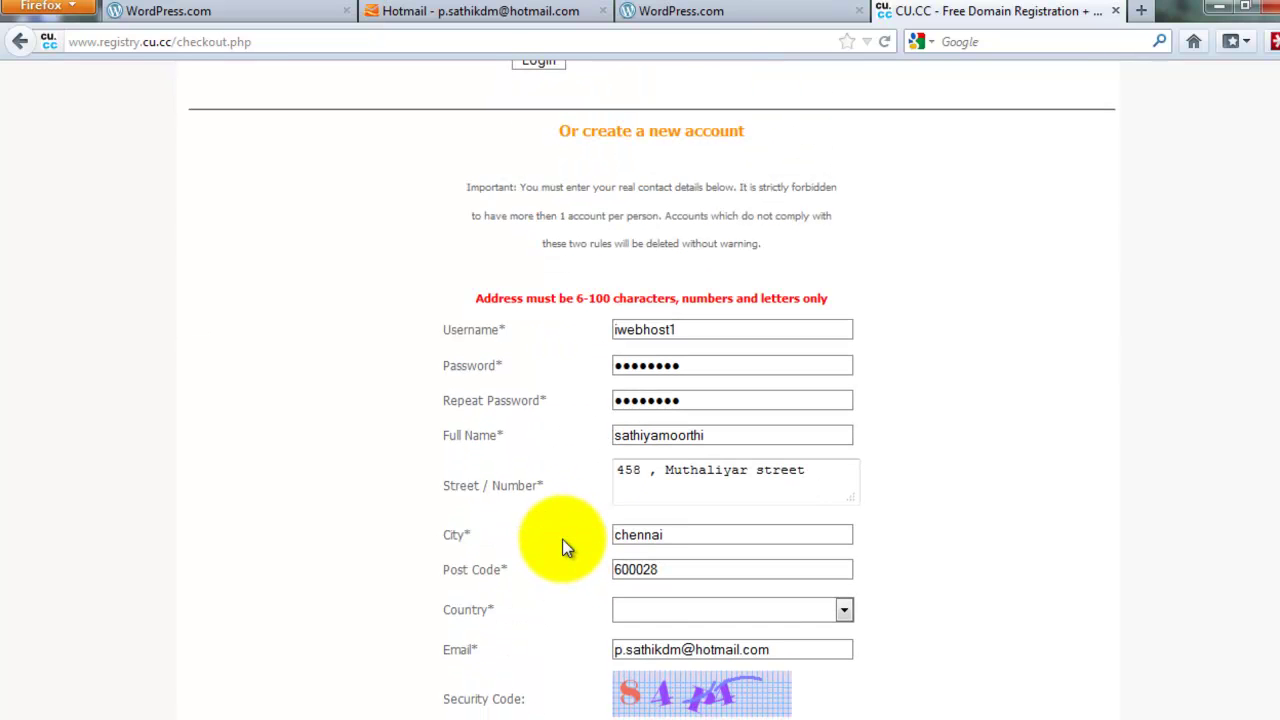
double_click(645, 470)
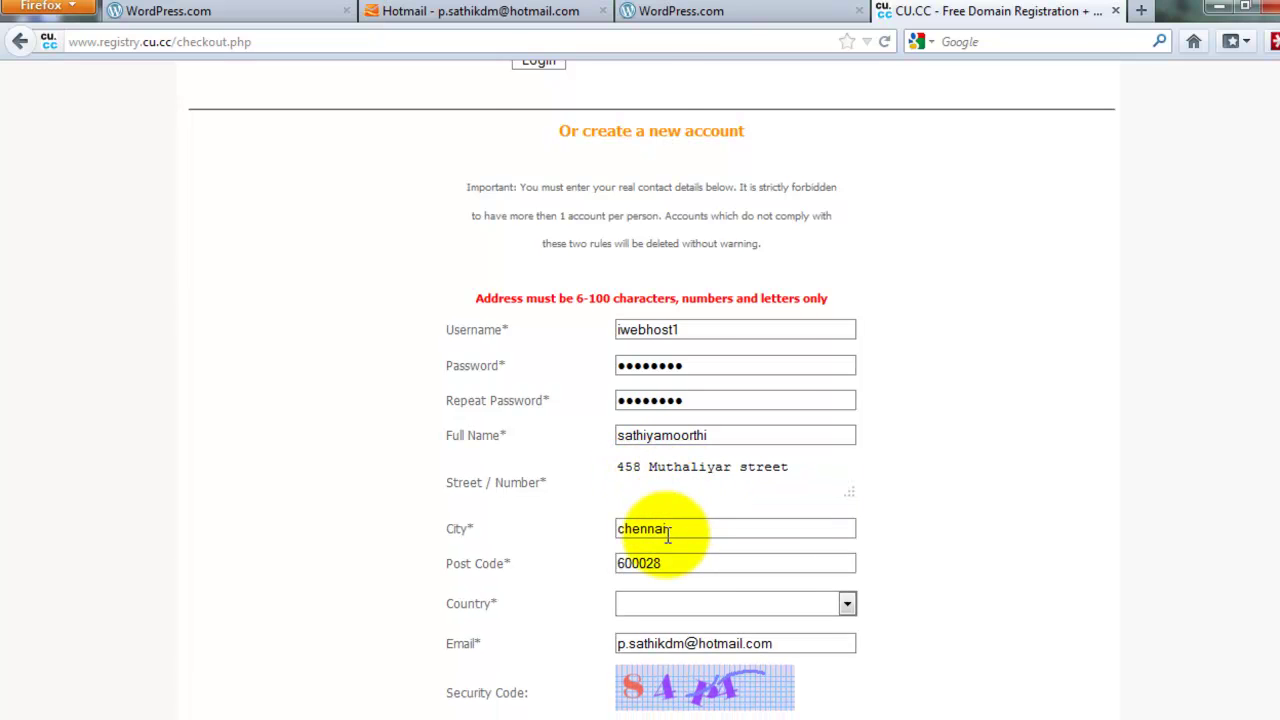
scroll(666, 536, "down", 4)
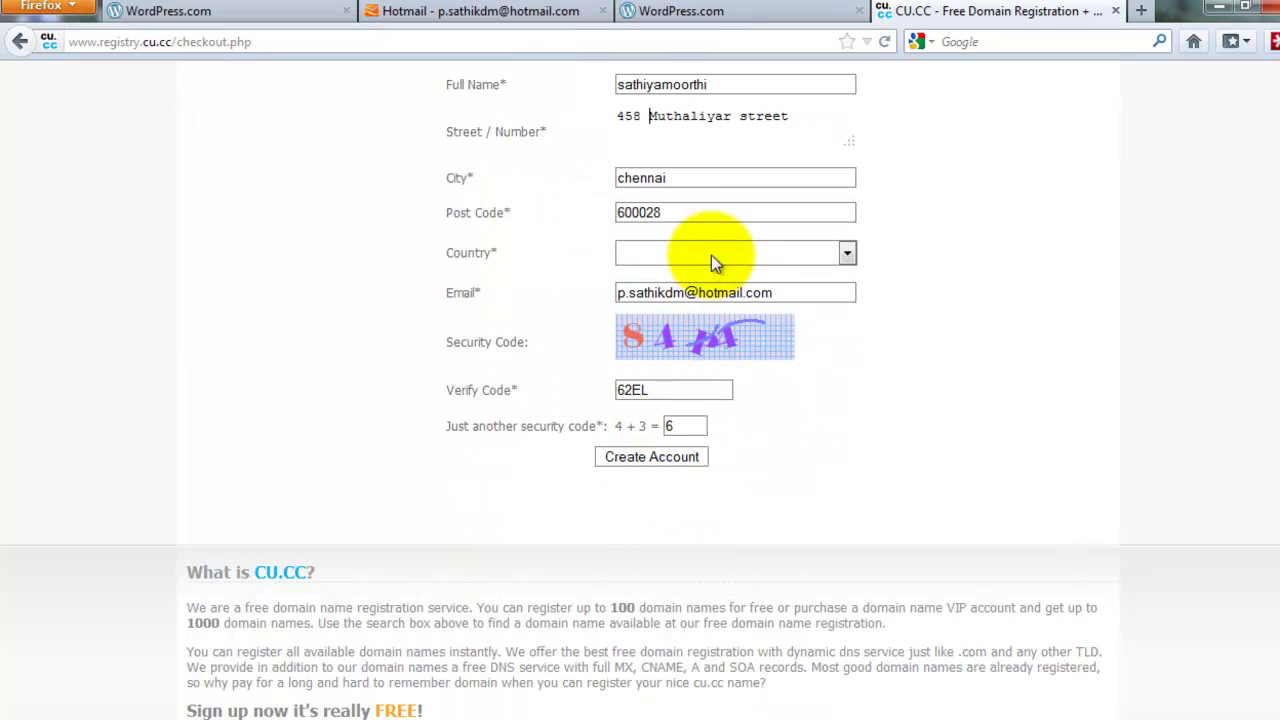
left_click(709, 245)
key("i")
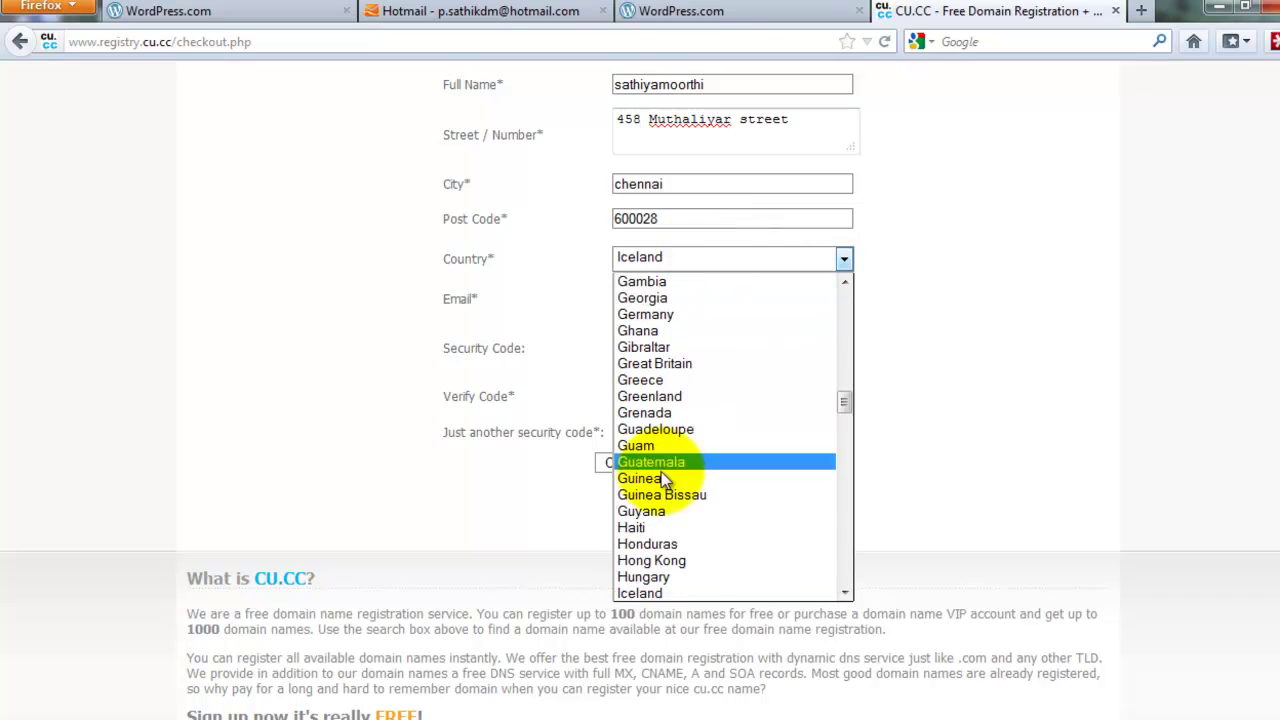
scroll(652, 592, "down", 1)
left_click(645, 571)
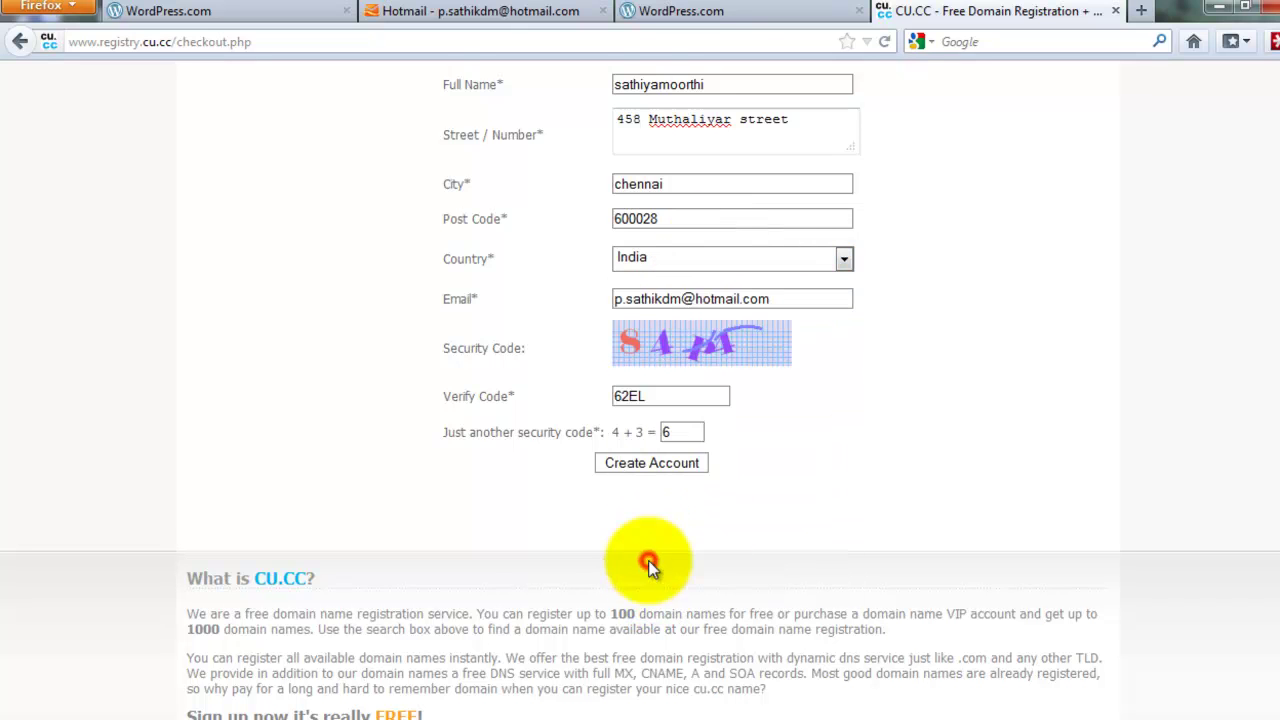
Re-enter verify code 8 and sum answer 7, then submit the account form
double_click(681, 393)
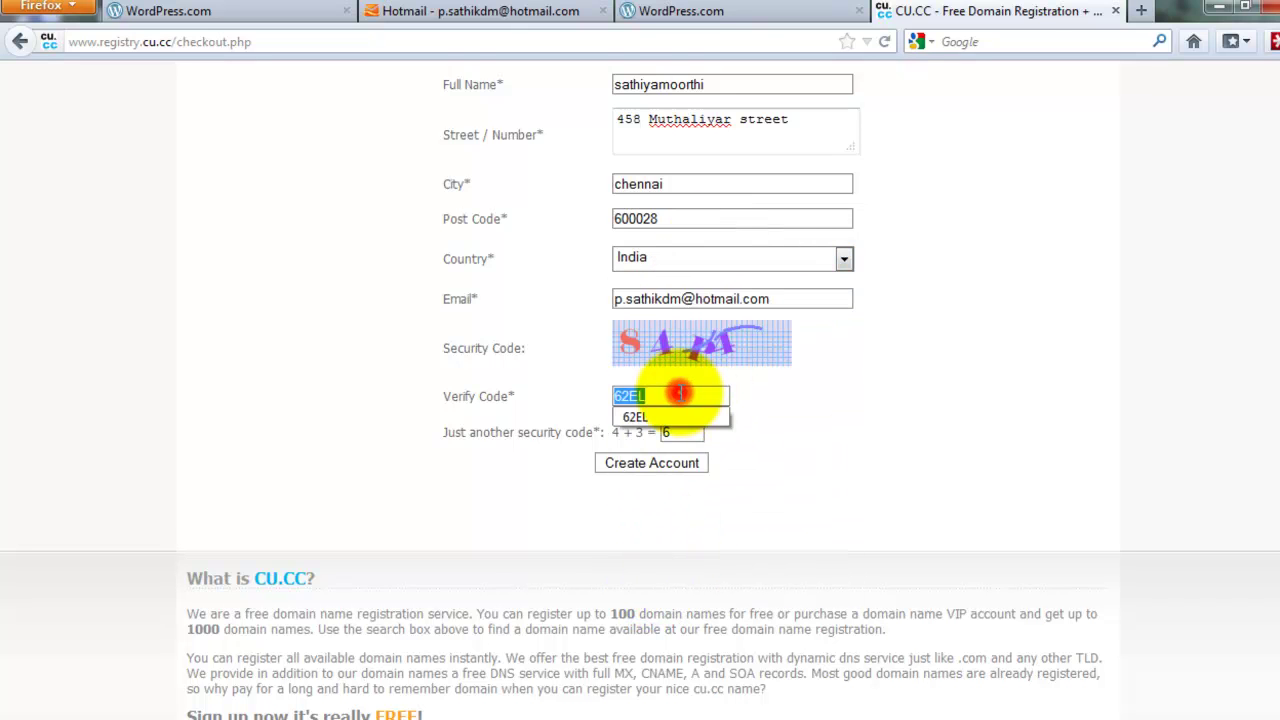
type("84P4")
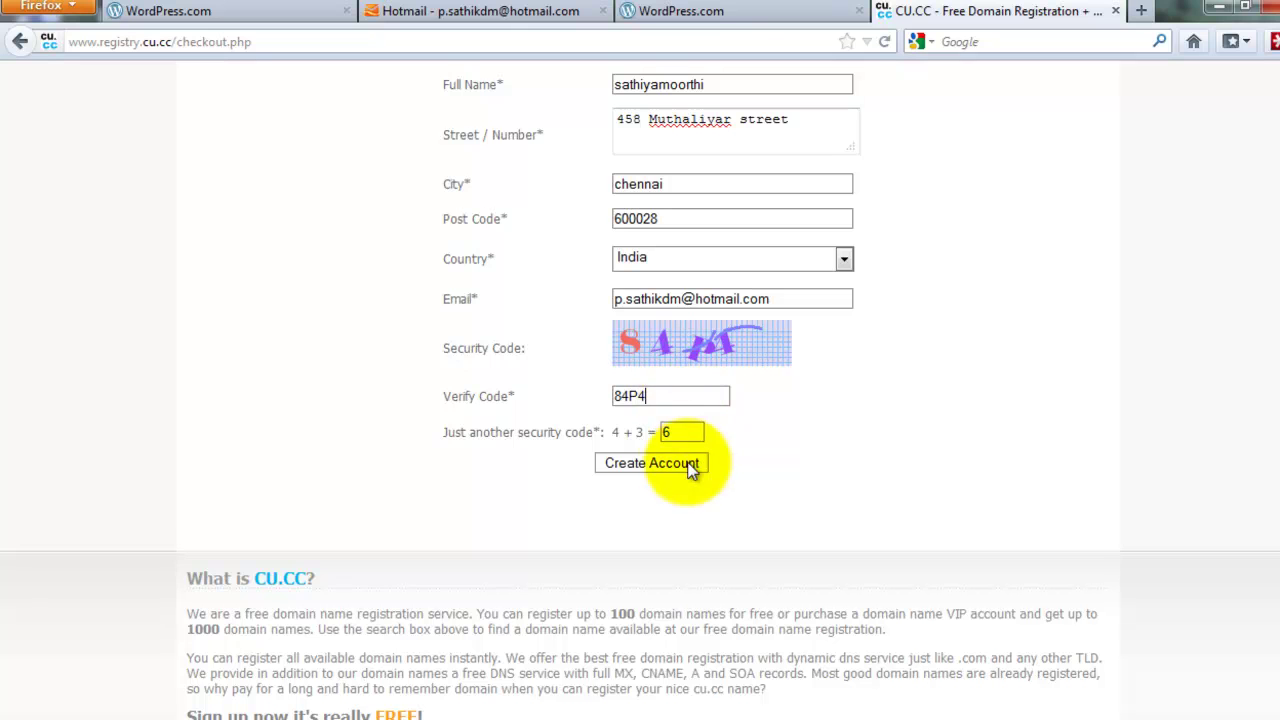
double_click(676, 430)
type("7")
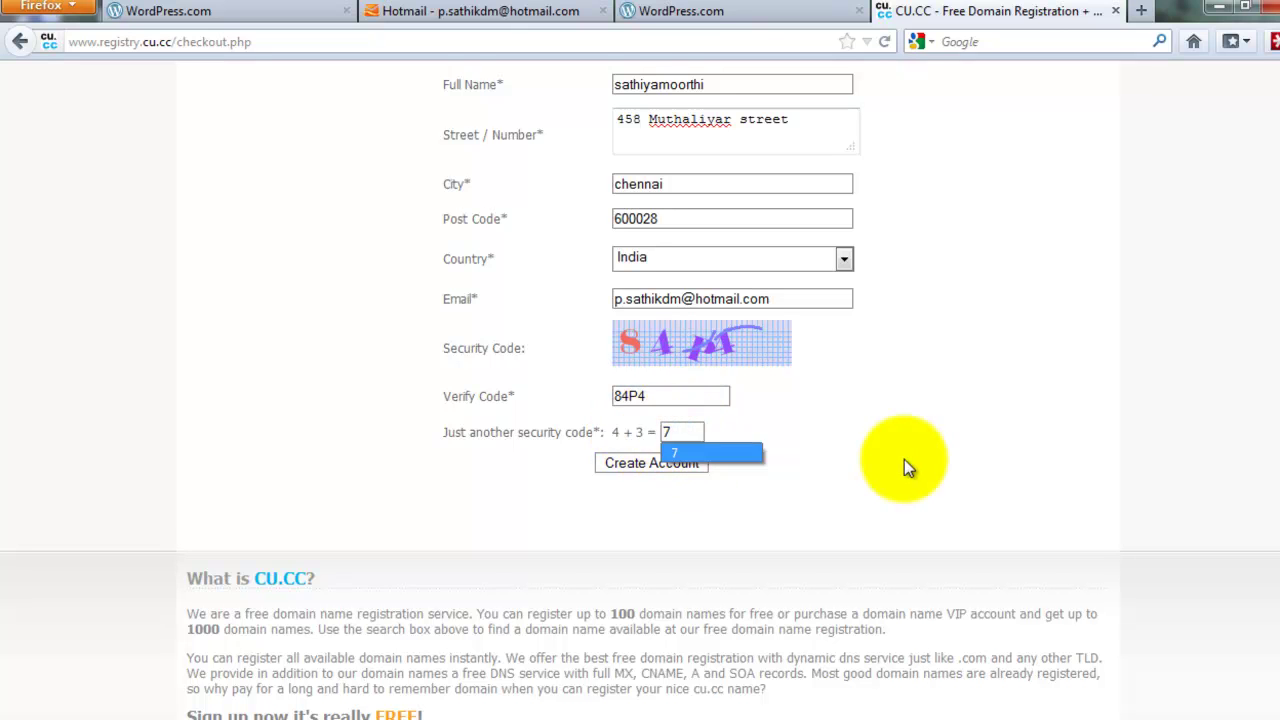
scroll(914, 459, "up", 3)
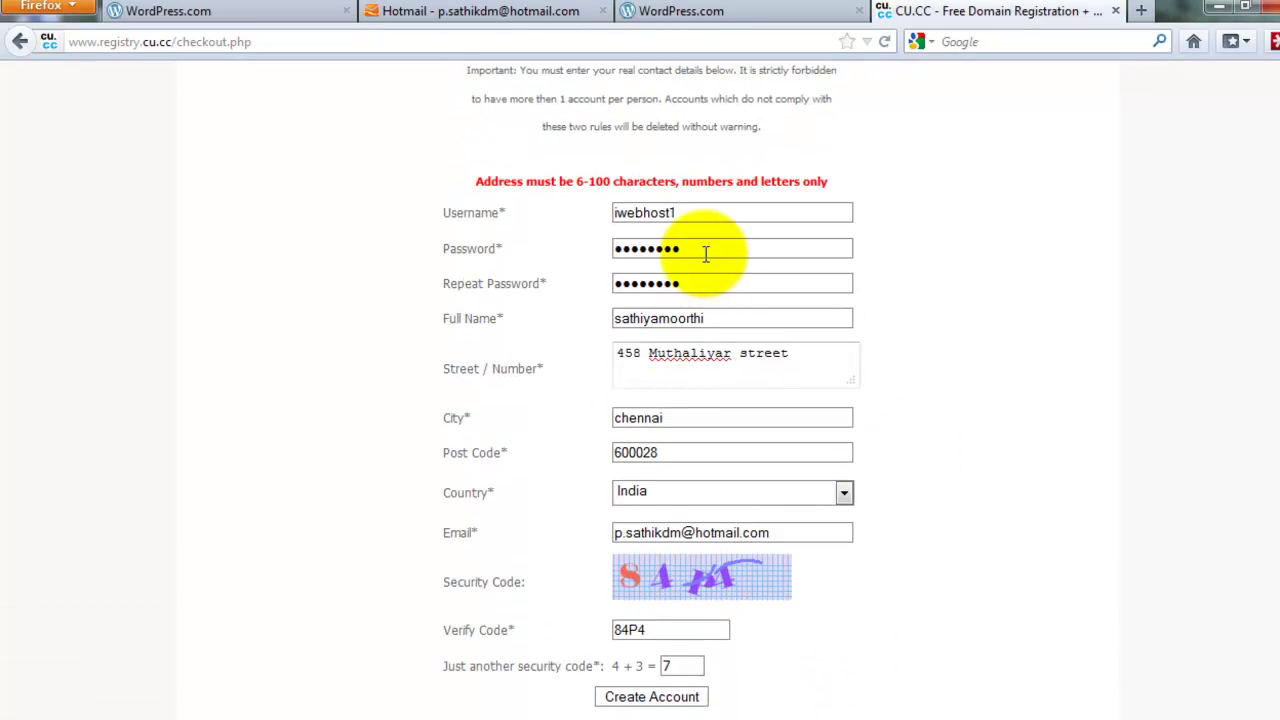
scroll(800, 437, "down", 4)
left_click(655, 378)
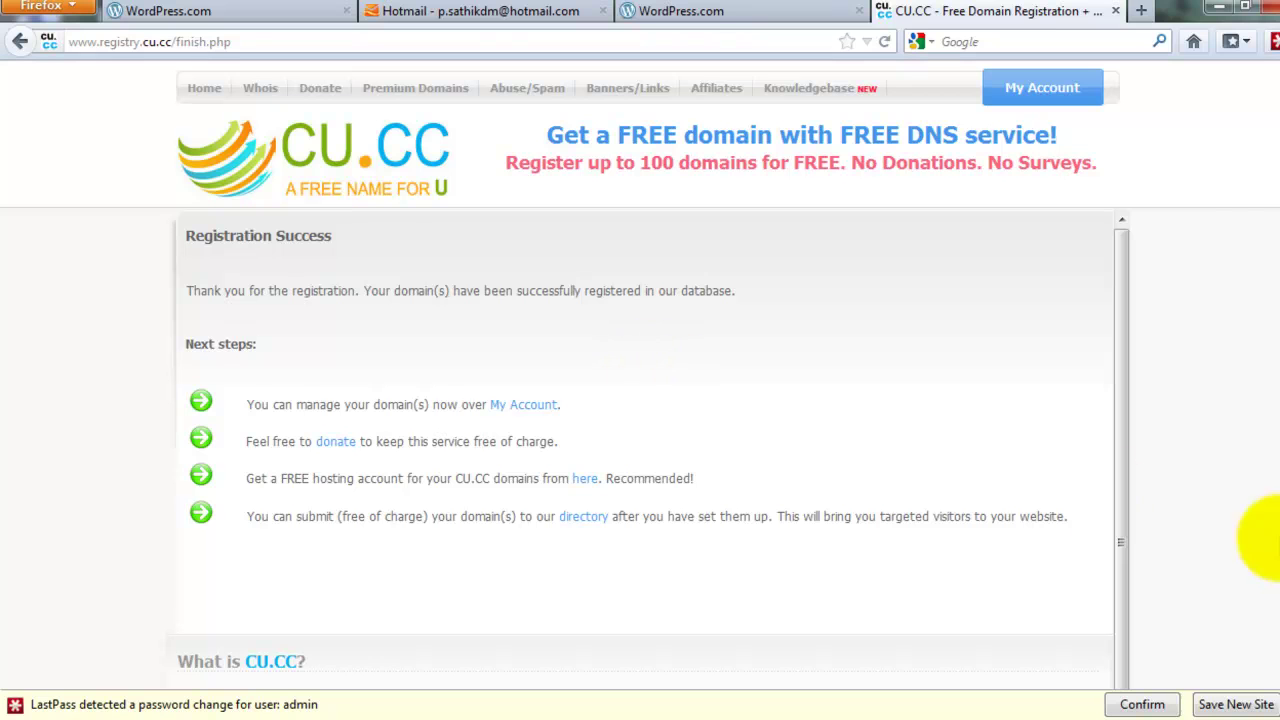
left_click(1262, 704)
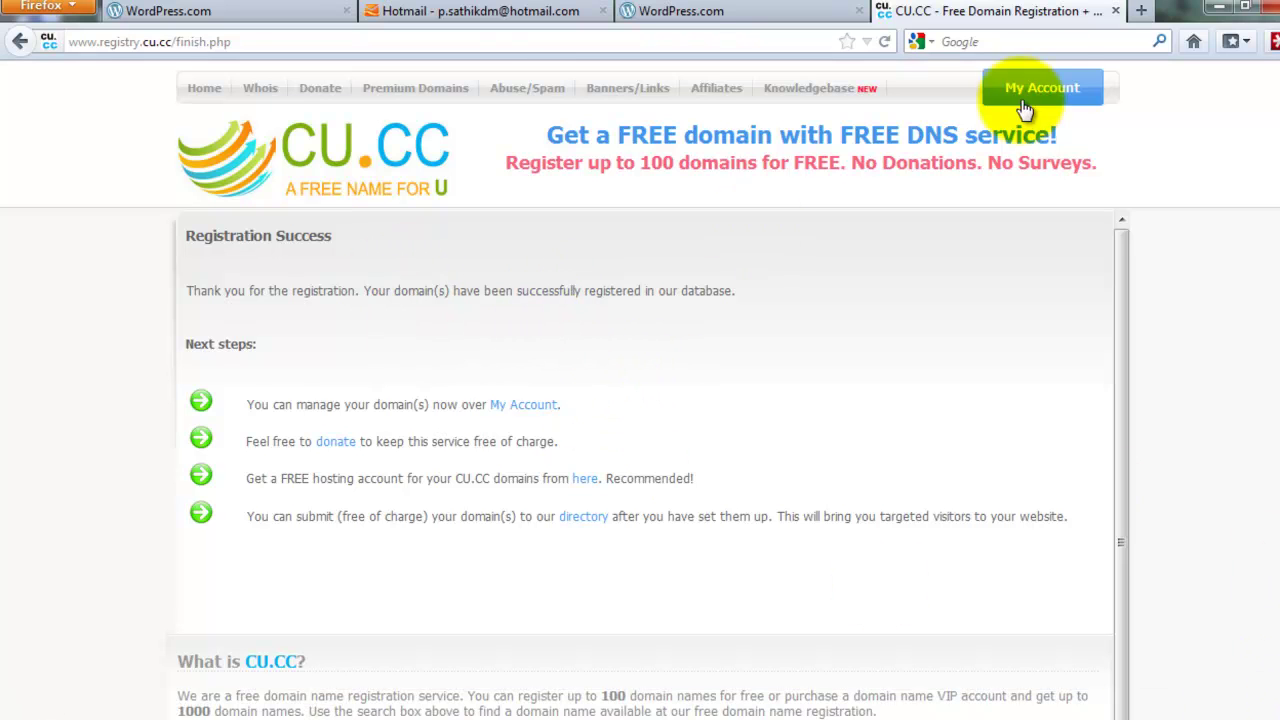
left_click(510, 12)
Choose the Chateau theme for the iwebhost1 blog from its activation page
left_click(214, 10)
scroll(337, 228, "up", 5)
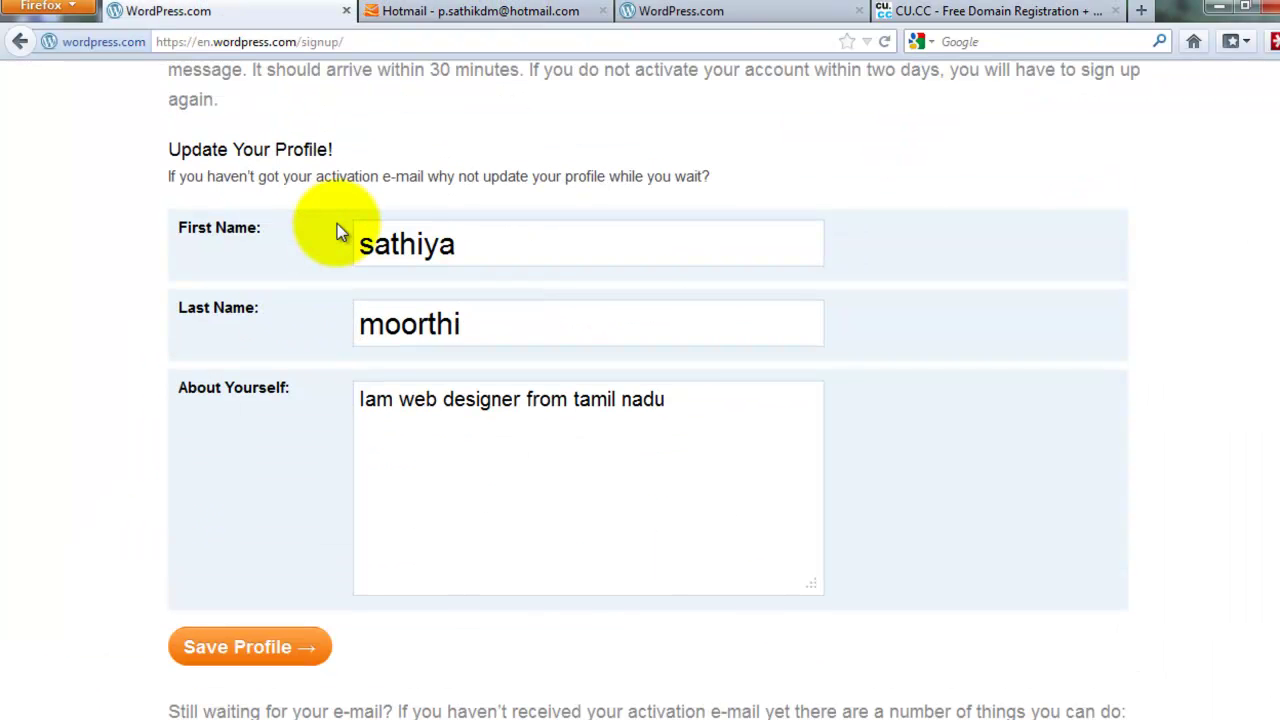
scroll(337, 228, "up", 2)
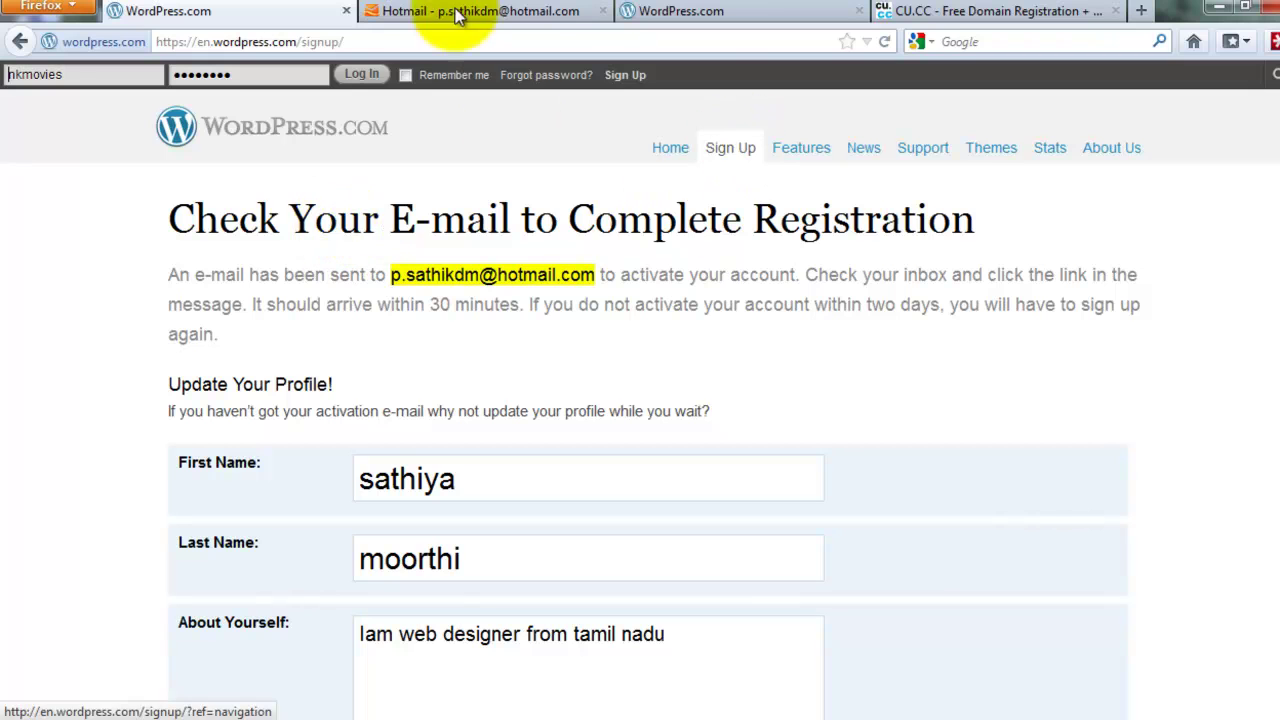
left_click(665, 12)
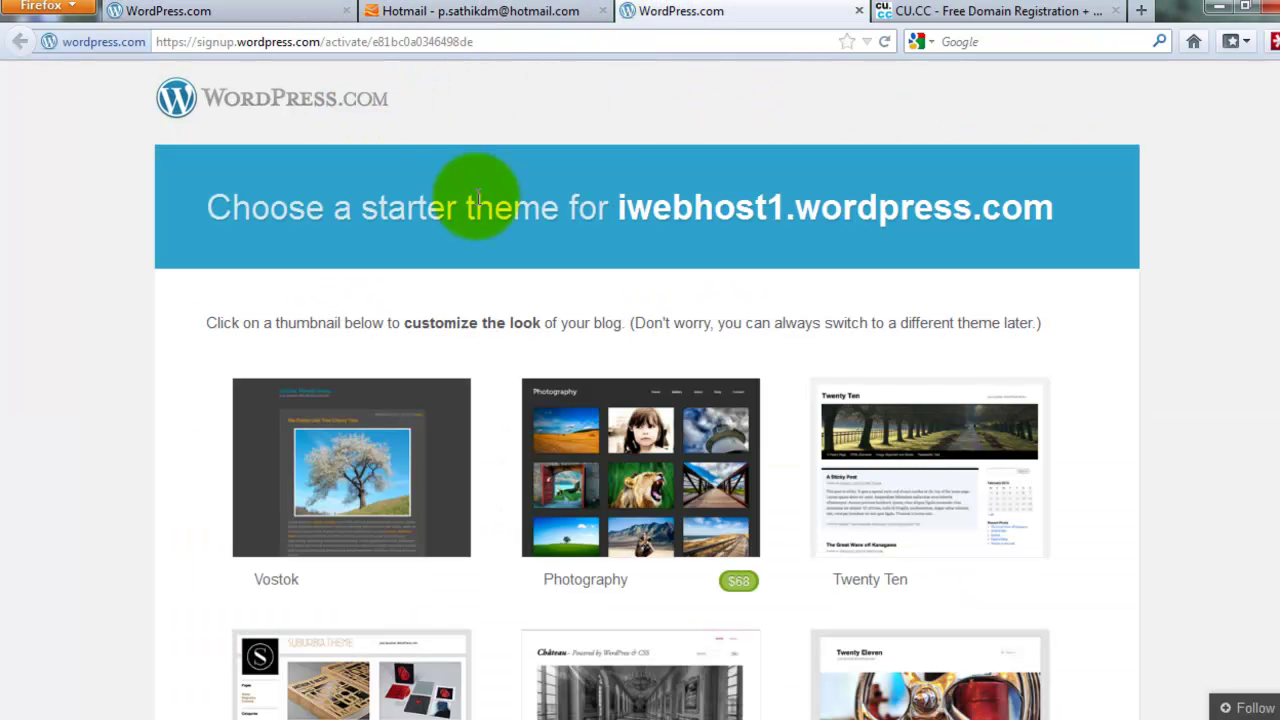
scroll(665, 205, "down", 5)
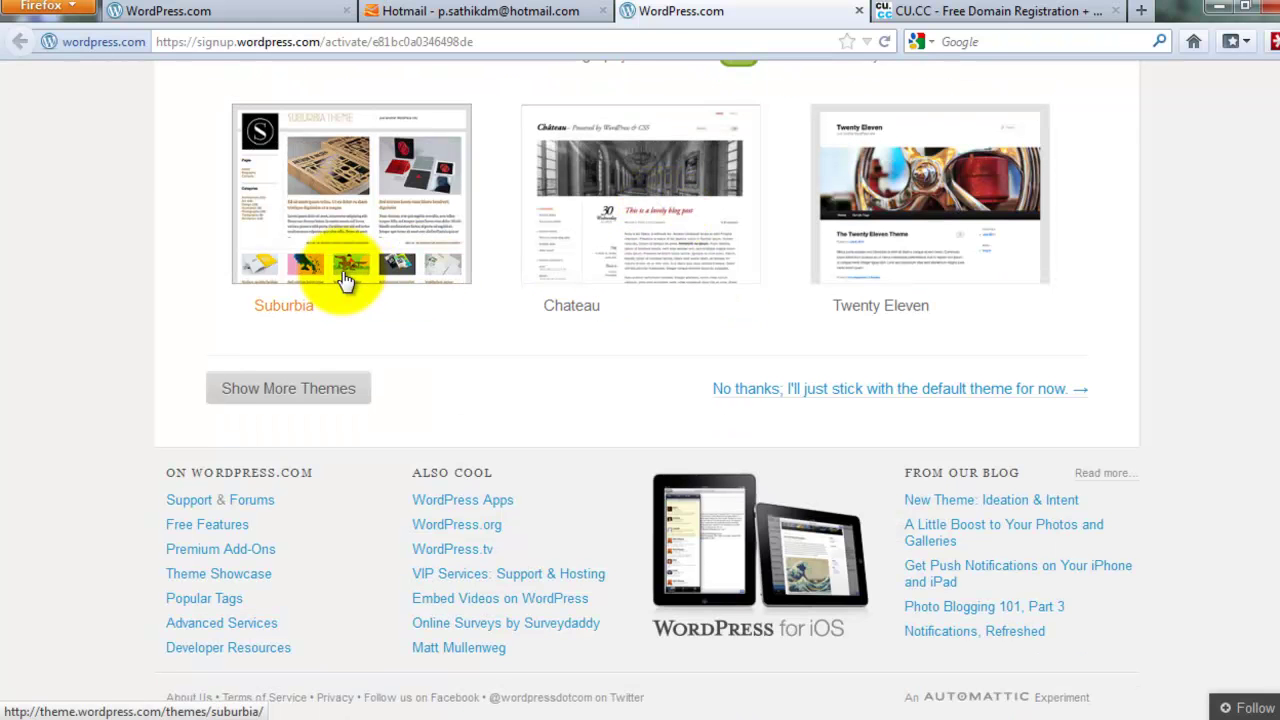
left_click(600, 212)
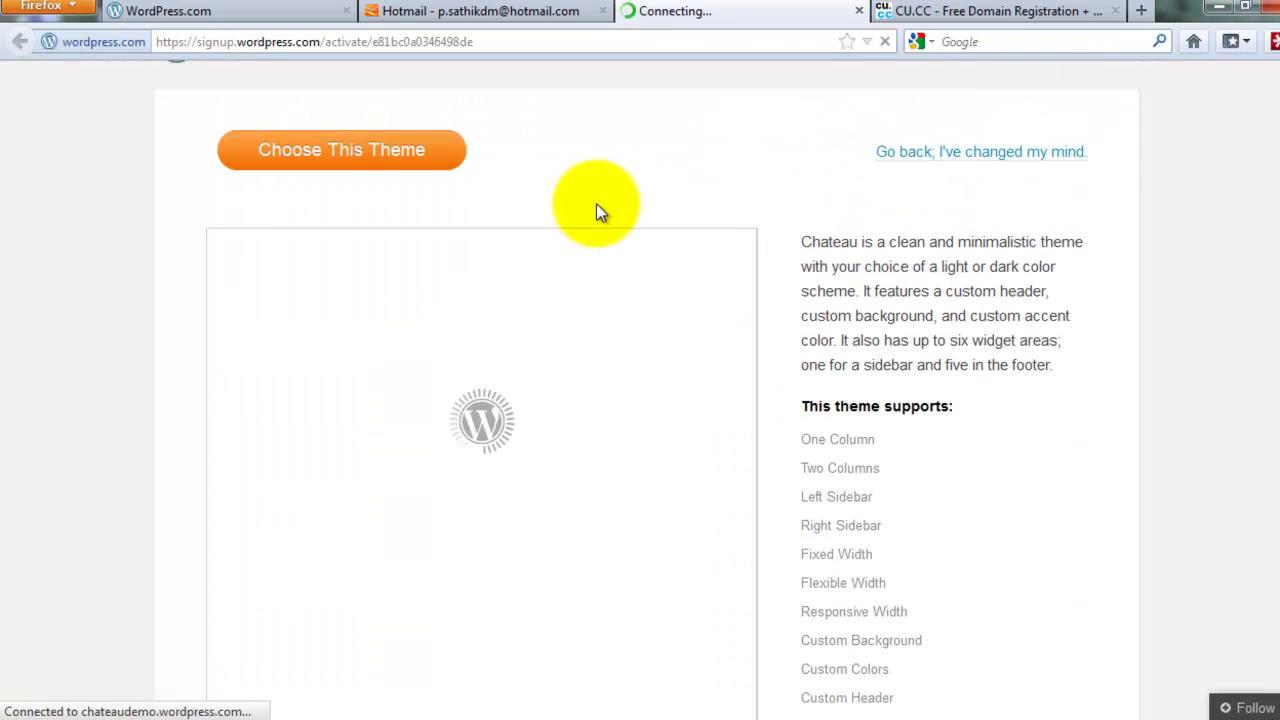
left_click(345, 170)
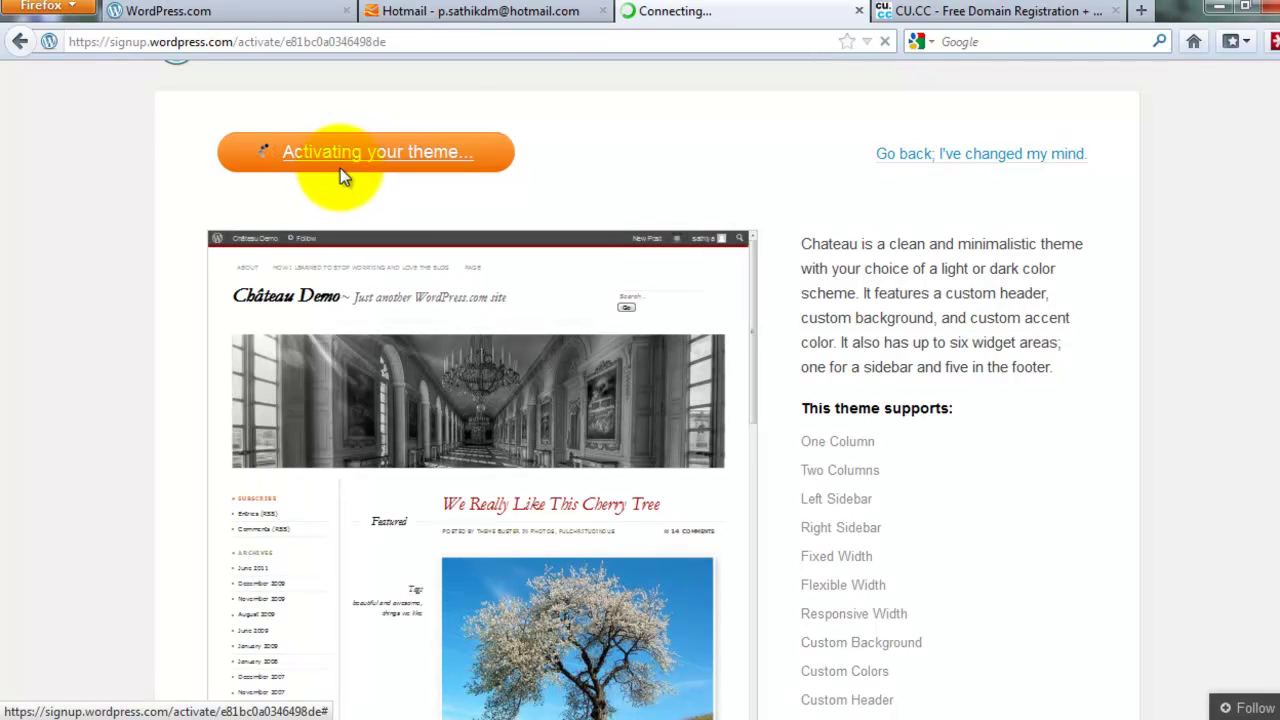
scroll(709, 221, "up", 1)
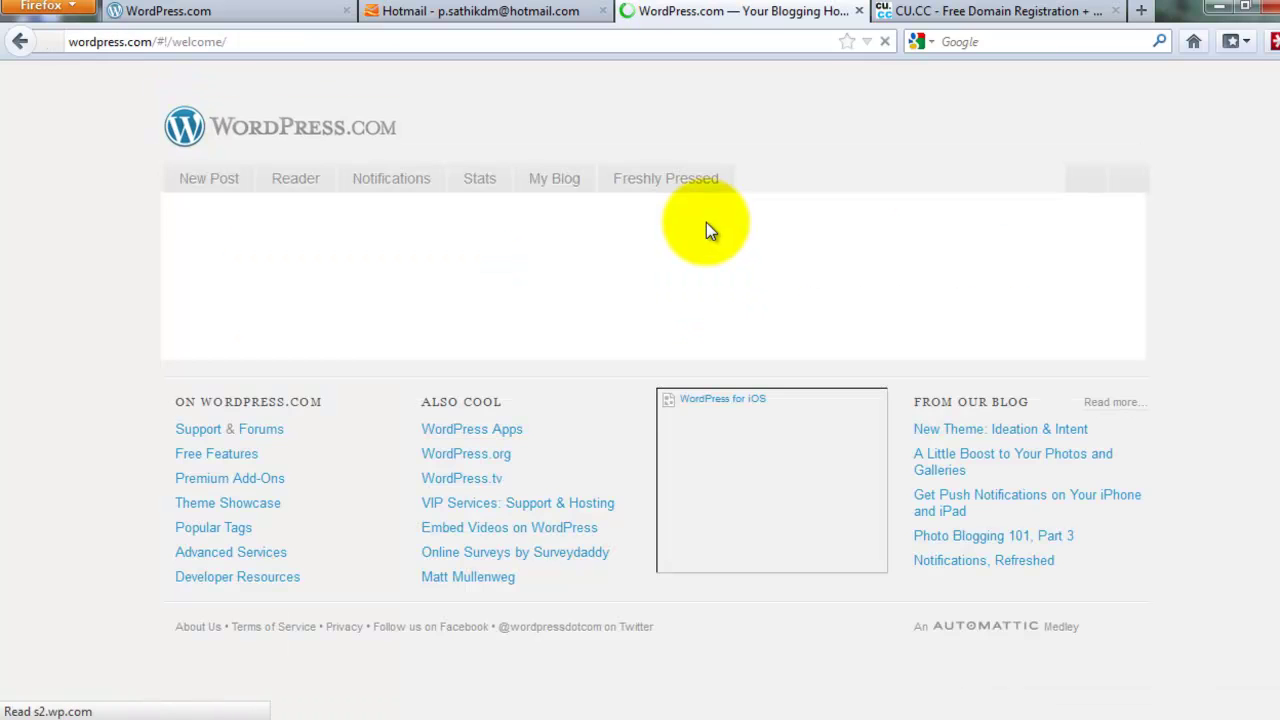
Go to the iwebhost1 dashboard and open its Settings › Domains page
mouse_move(1202, 86)
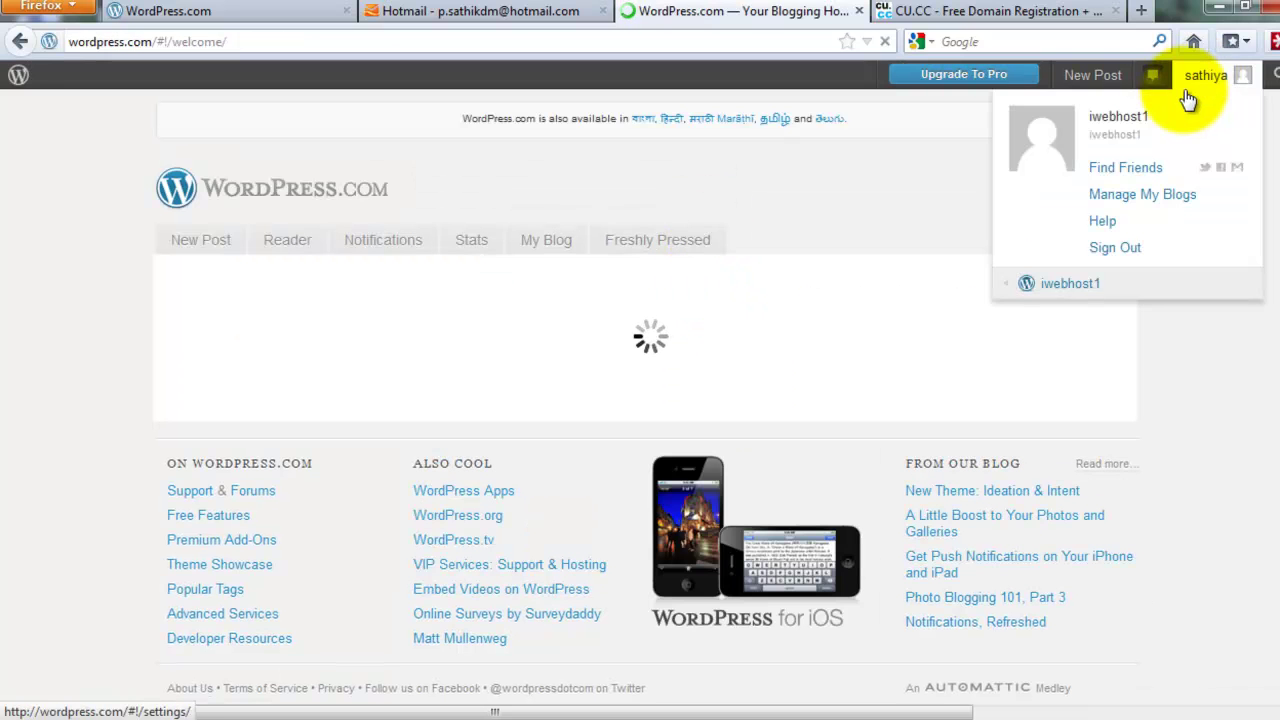
mouse_move(1062, 293)
left_click(878, 290)
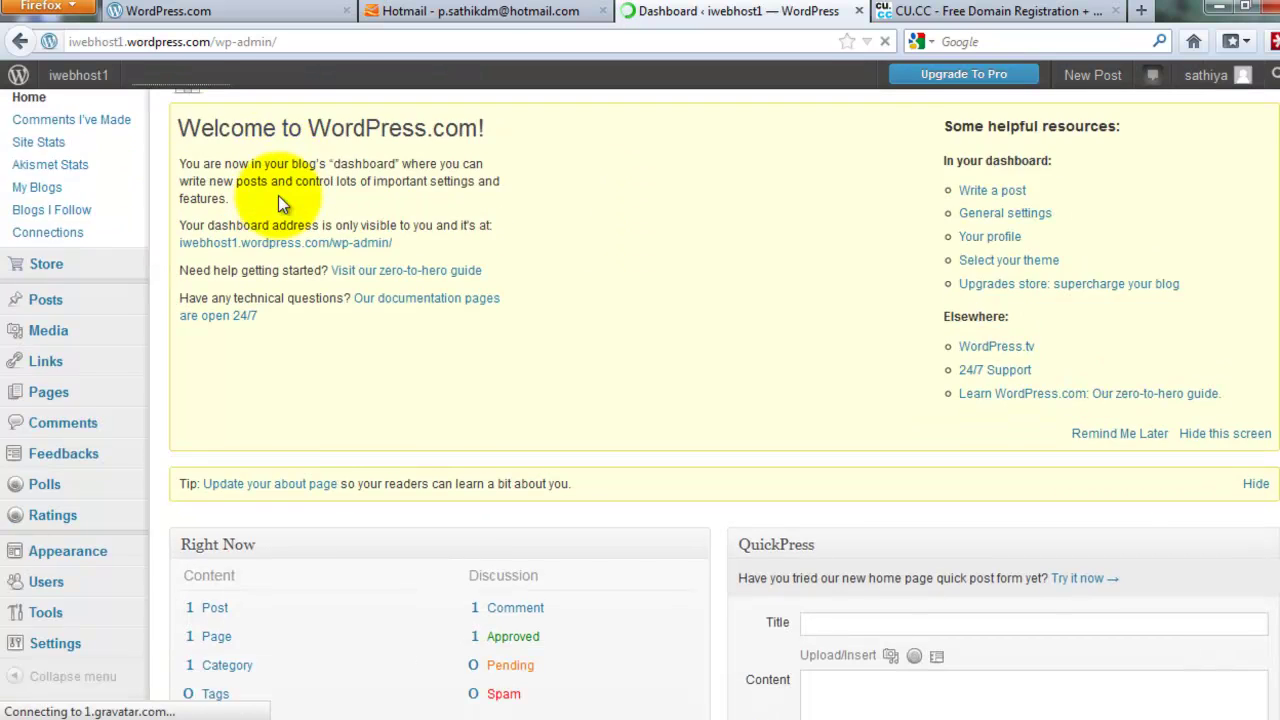
scroll(278, 195, "down", 5)
mouse_move(82, 228)
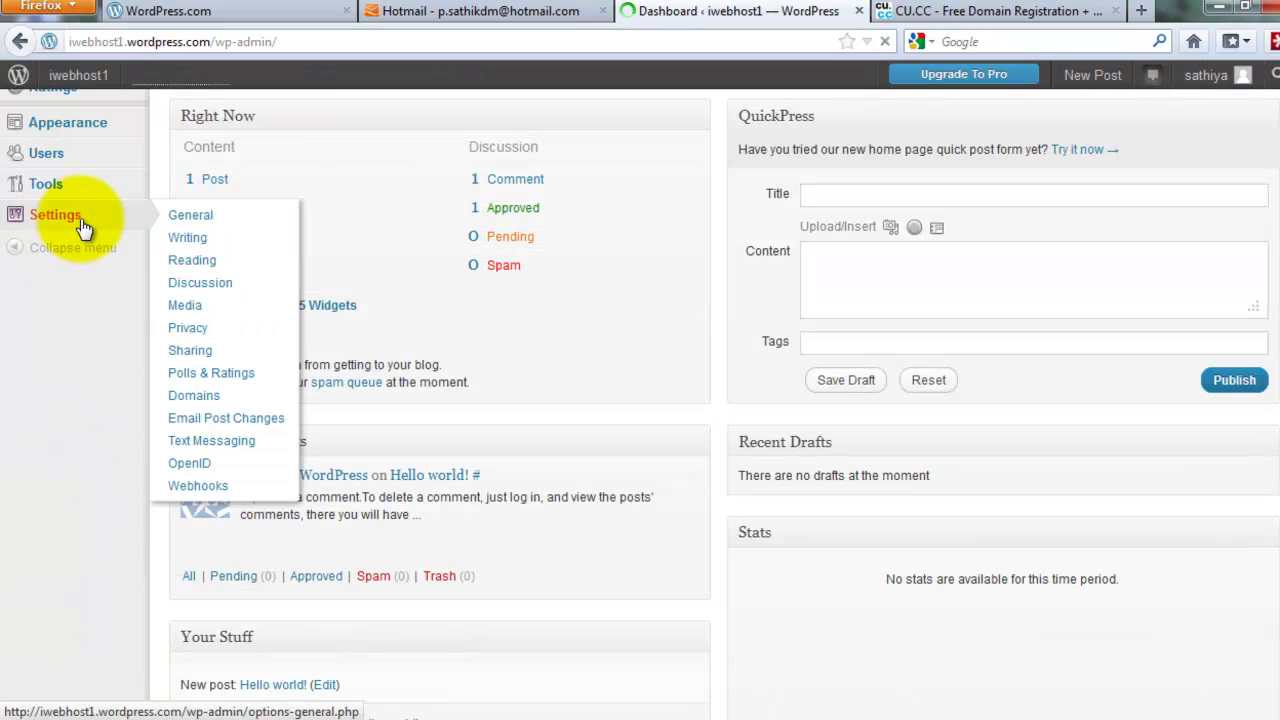
left_click(198, 396)
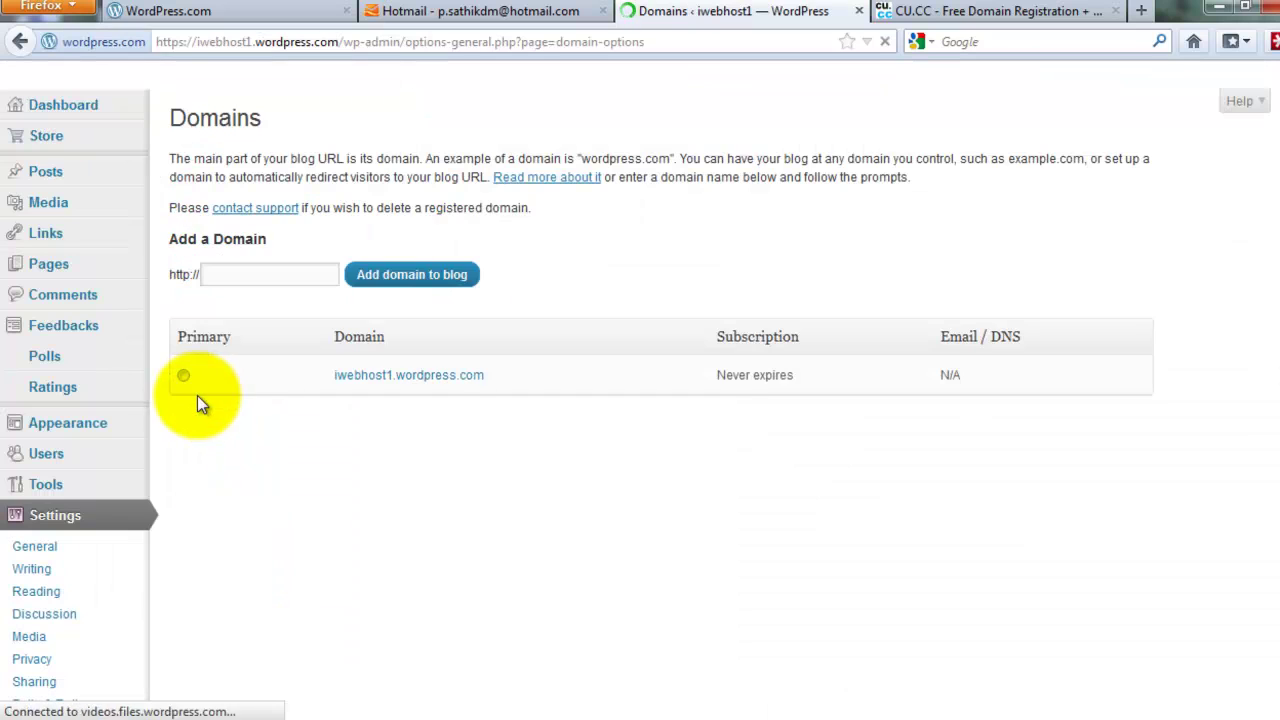
Submit google.com as a test domain and select the NS1.WORDPRESS.COM nameserver line
left_click(250, 278)
type("xgdfhgfghgjhg")
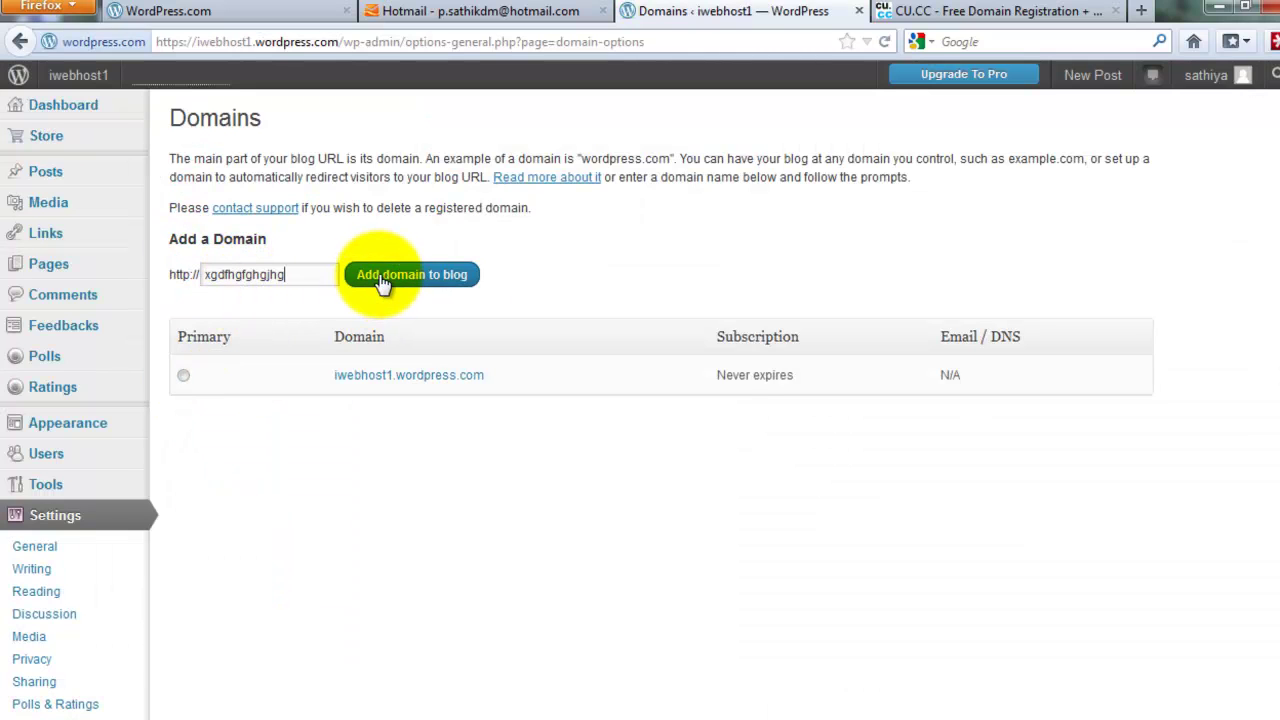
left_click_drag(297, 276, 149, 277)
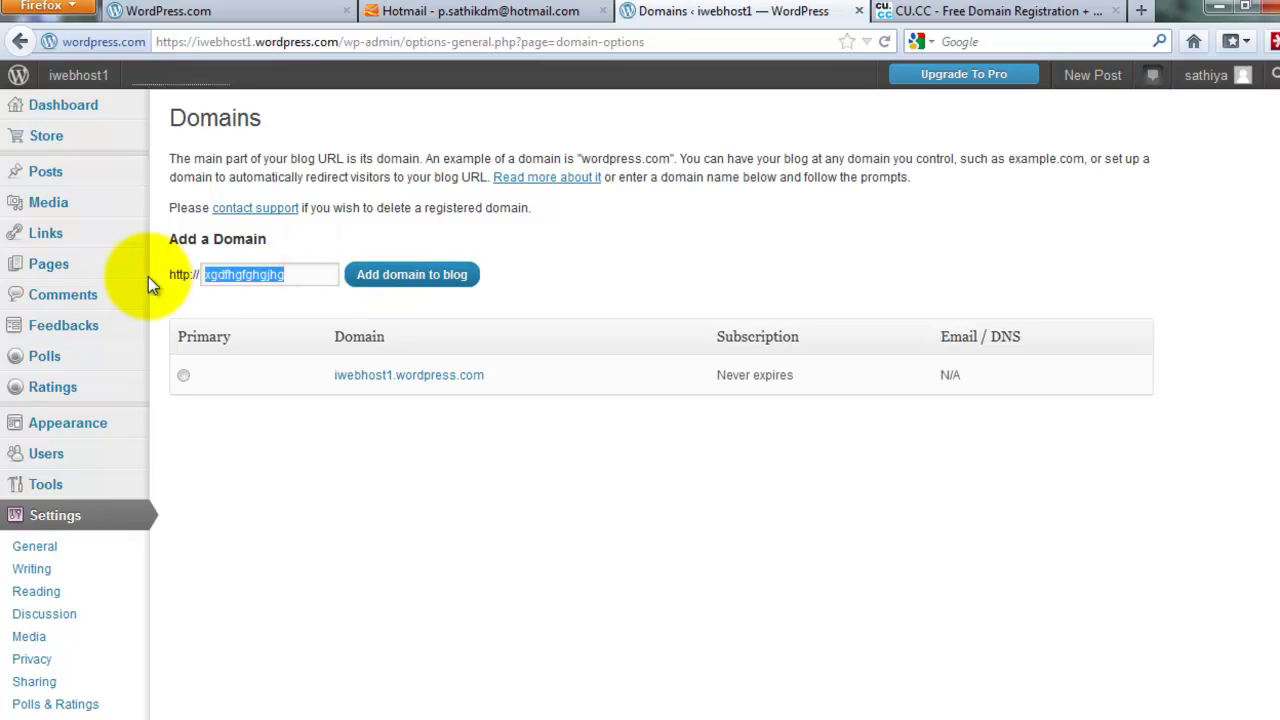
type("google")
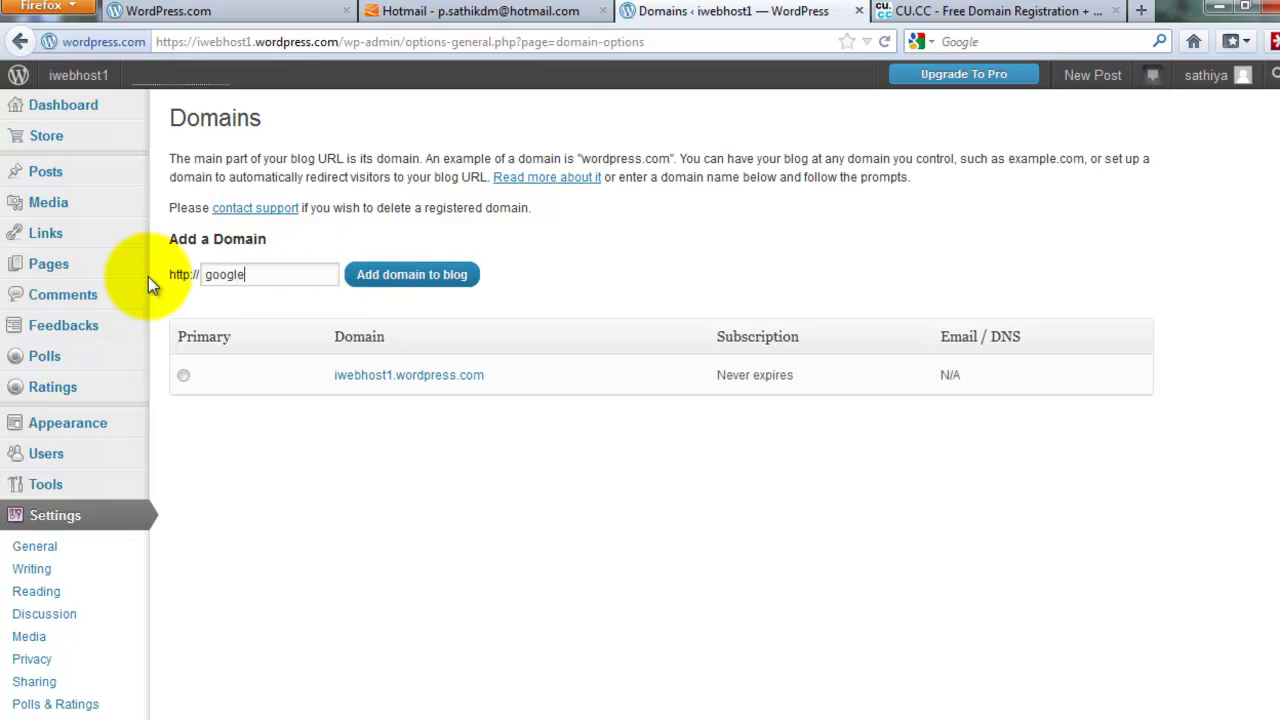
type(".com")
left_click(452, 277)
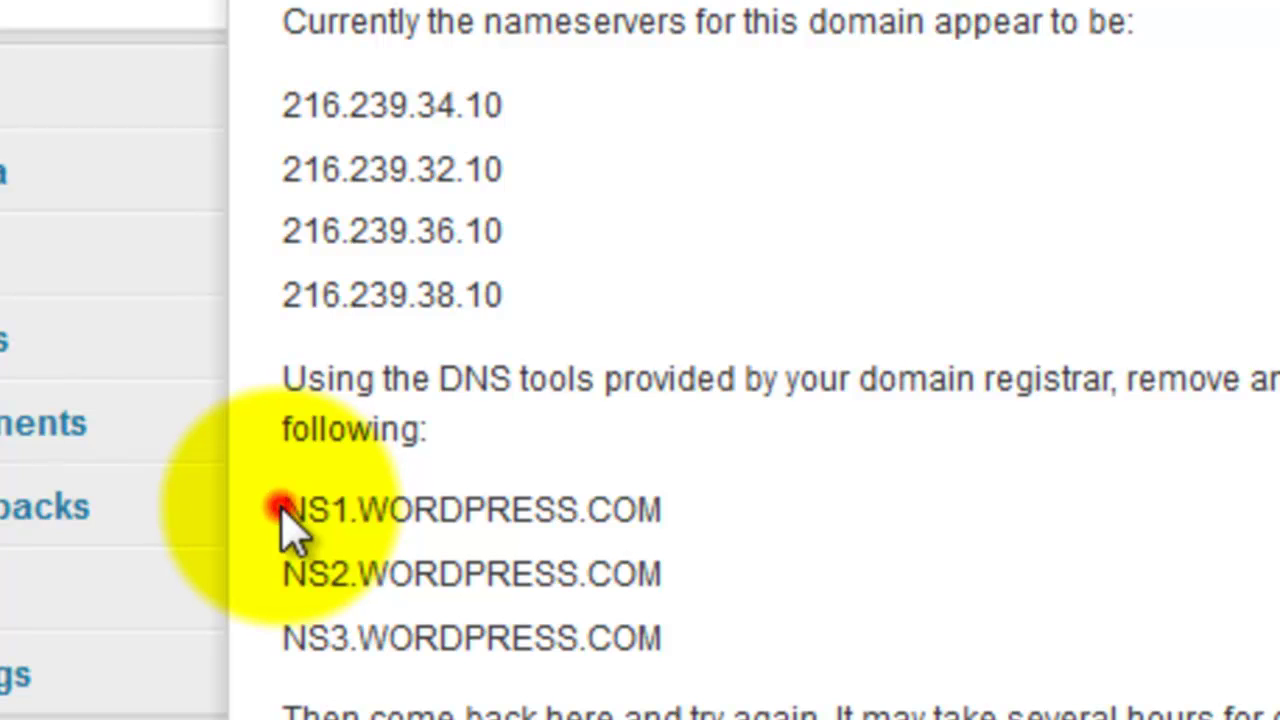
left_click_drag(286, 515, 563, 509)
left_click(686, 510)
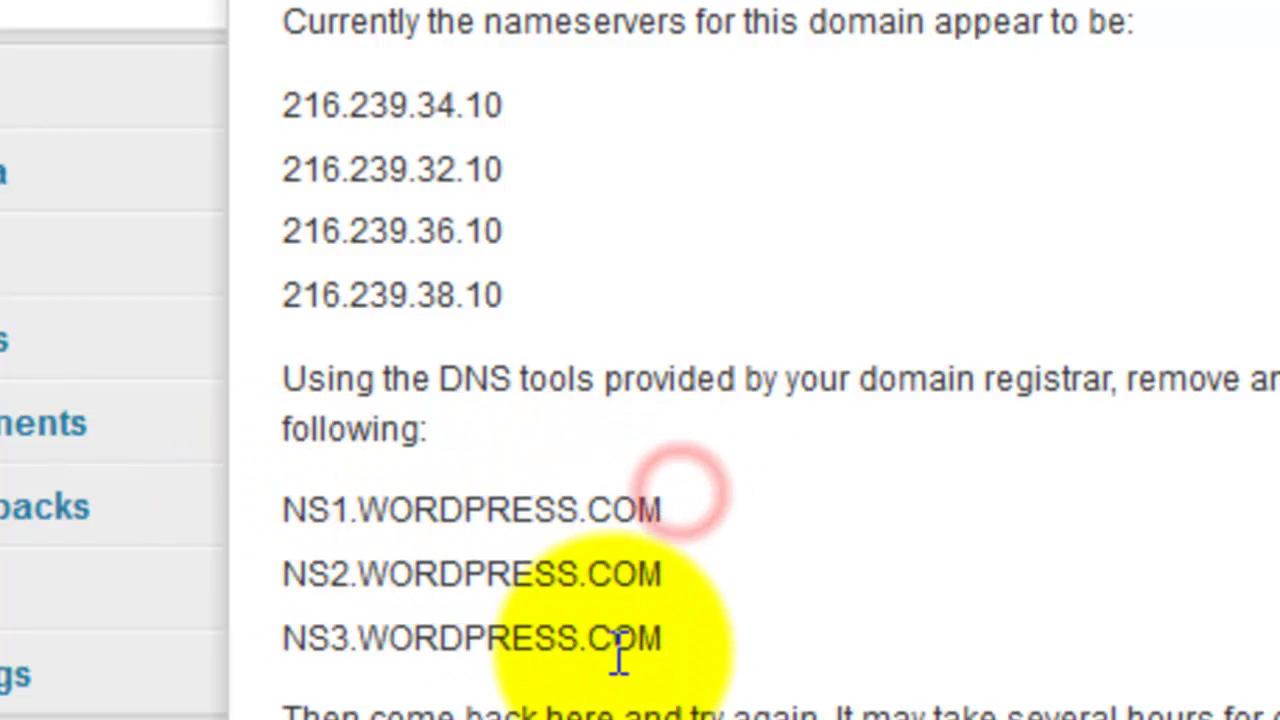
triple_click(608, 509)
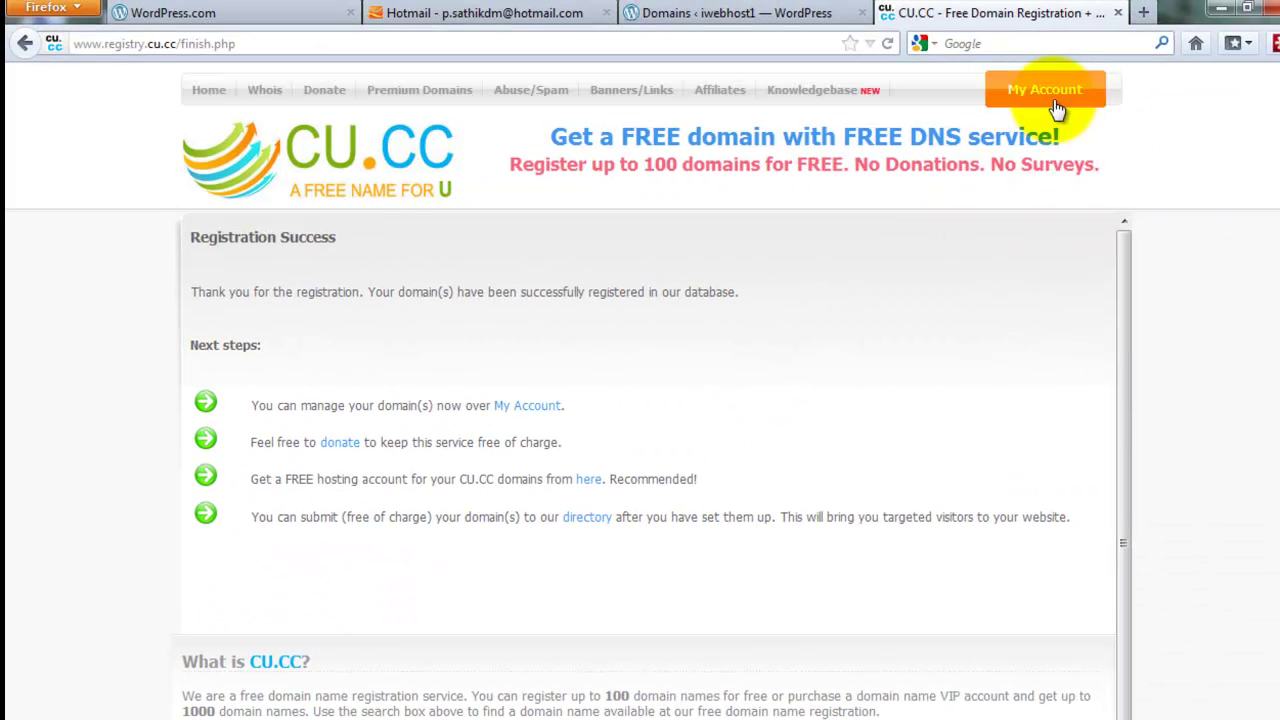
Log in to the CU.CC account with the saved username
left_click(1056, 106)
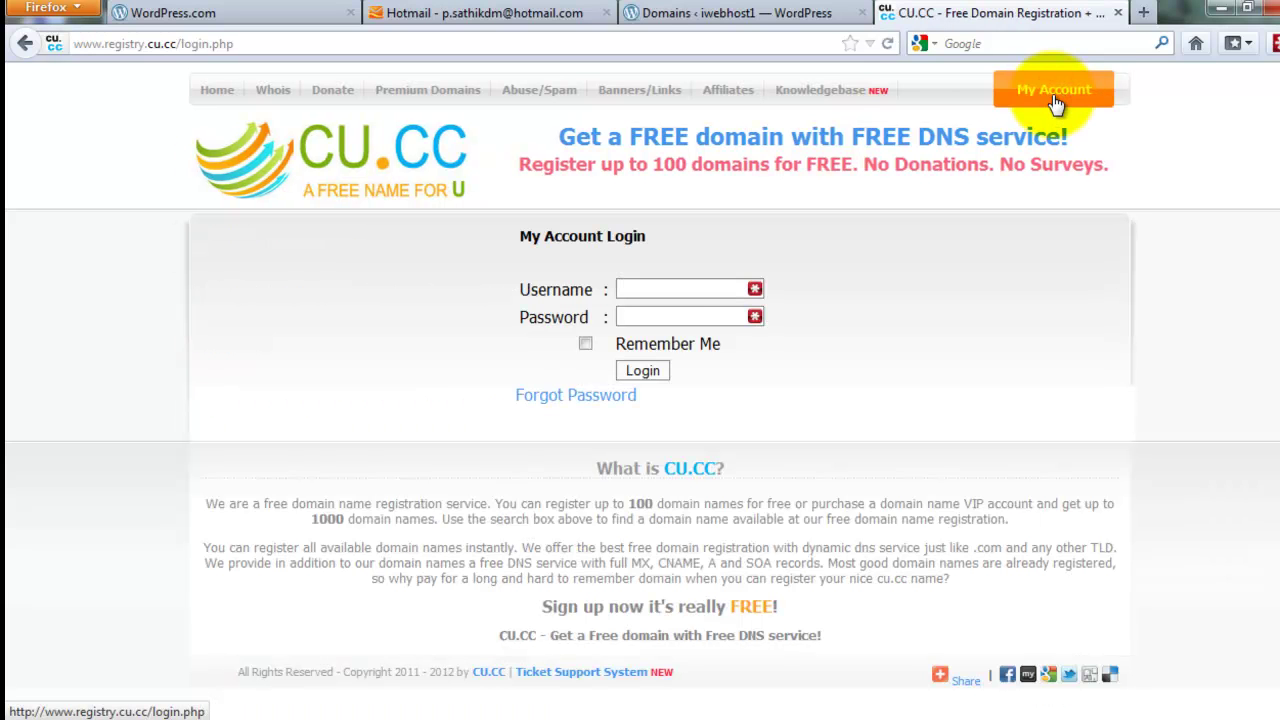
left_click(674, 286)
left_click(668, 286)
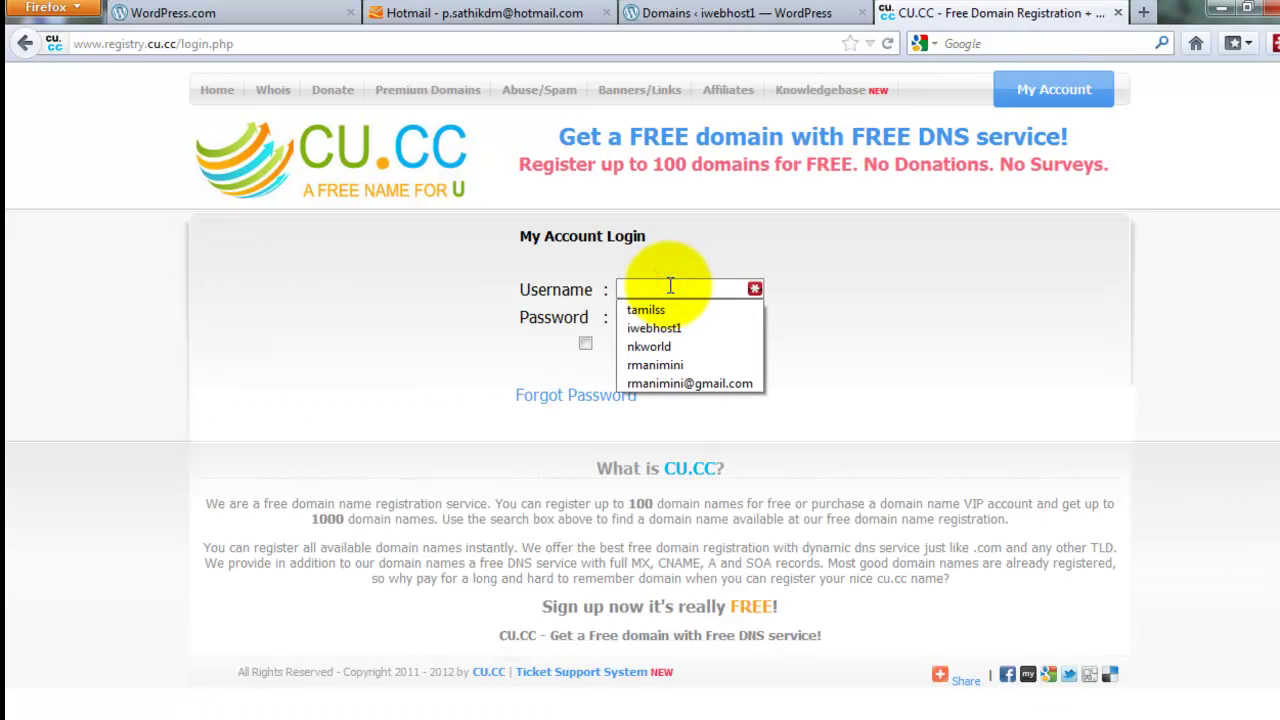
left_click(668, 327)
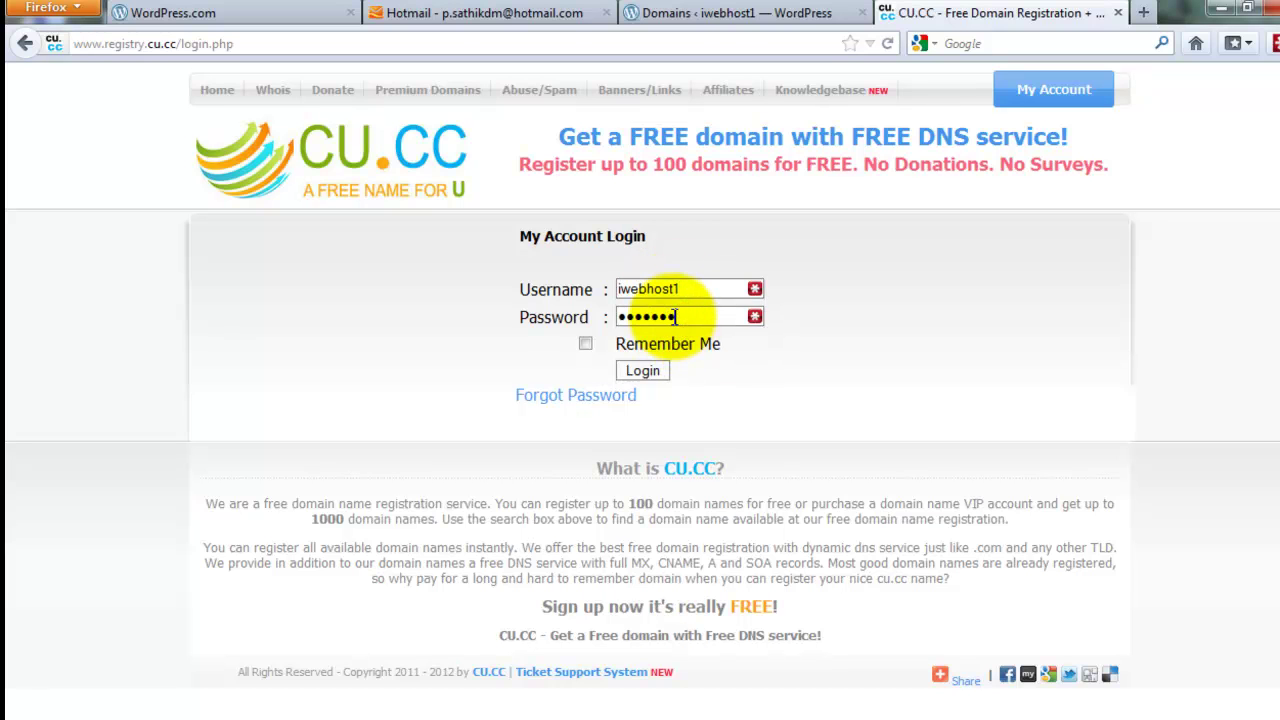
key("Return")
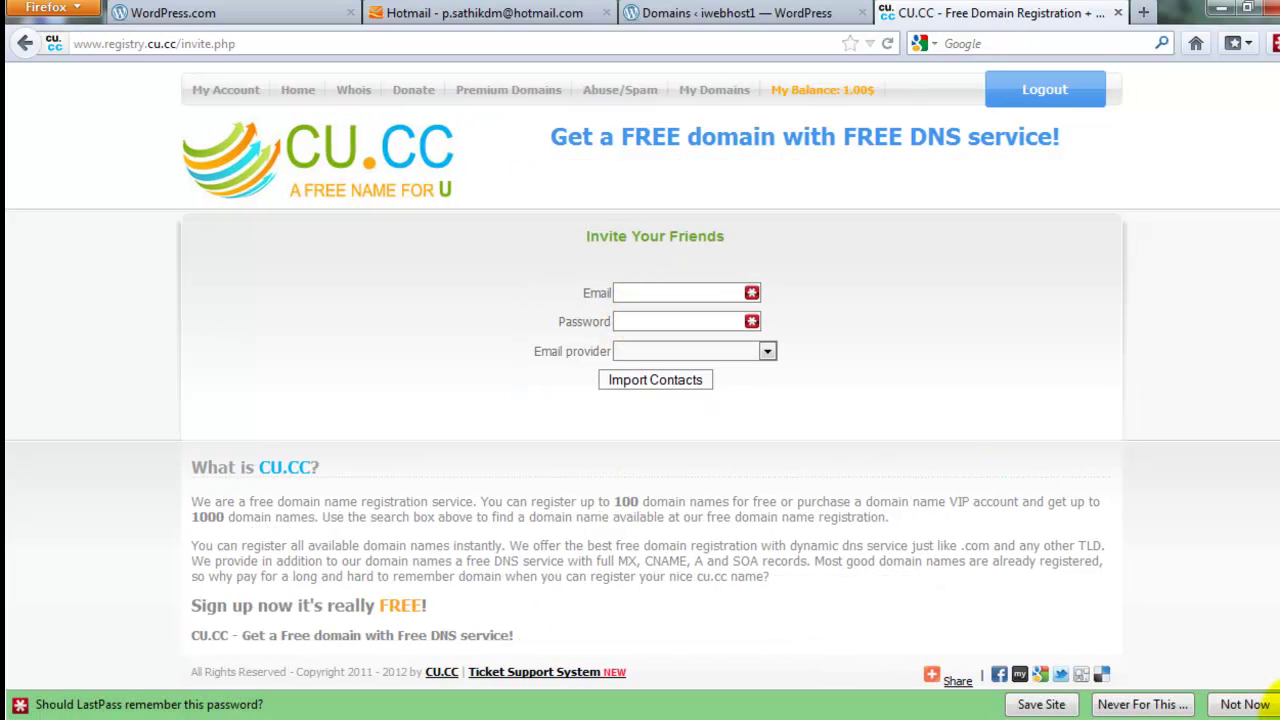
left_click(1262, 704)
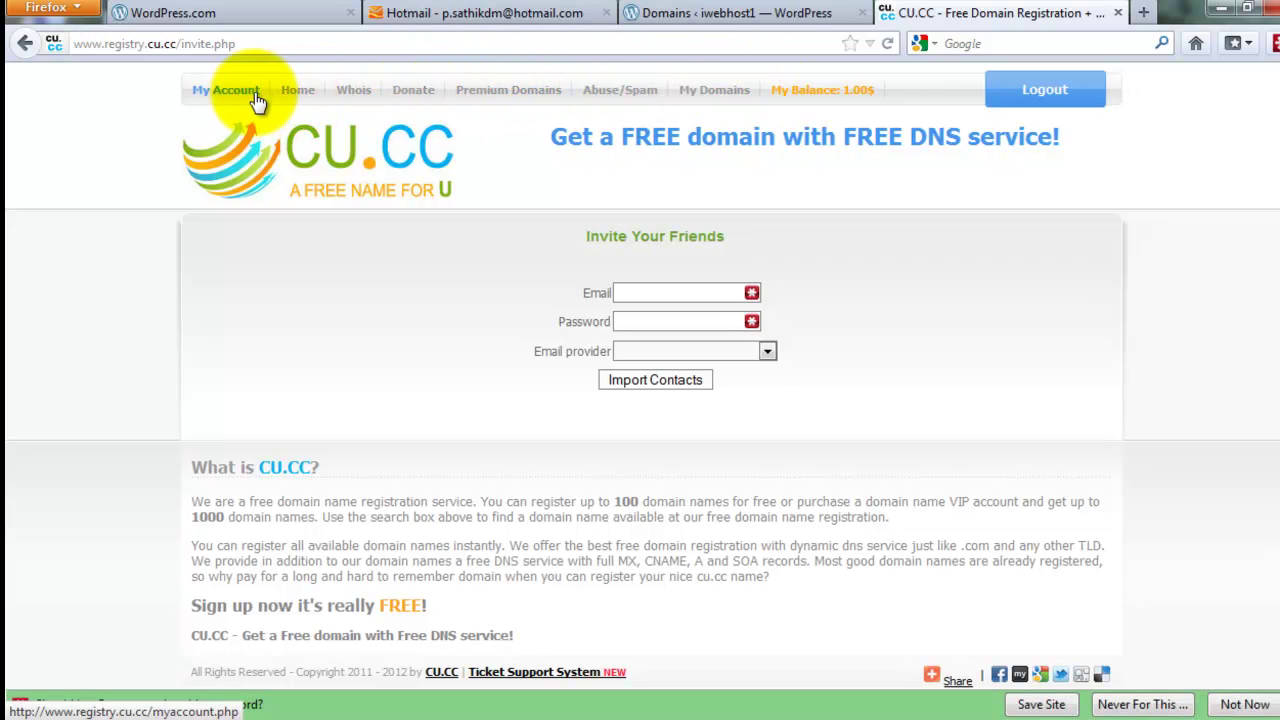
Open Registered Domains and the management options for weiwebhost.cu.cc
left_click(238, 96)
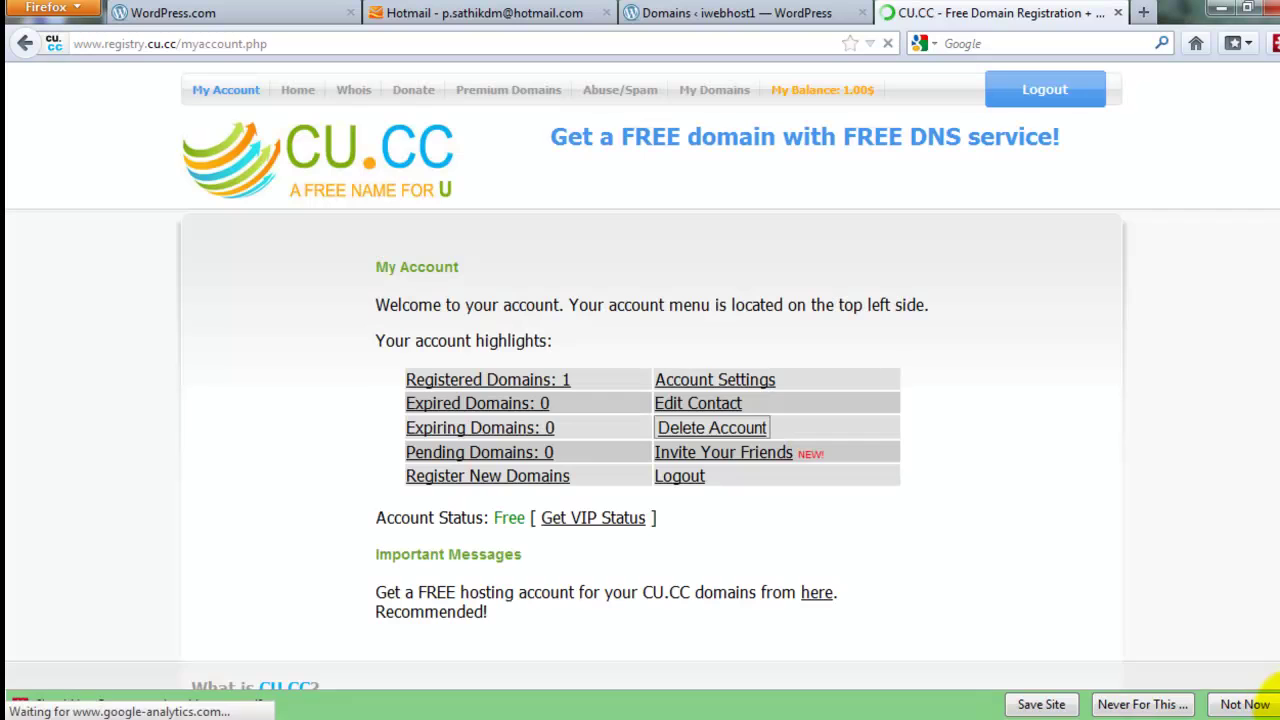
left_click(1245, 704)
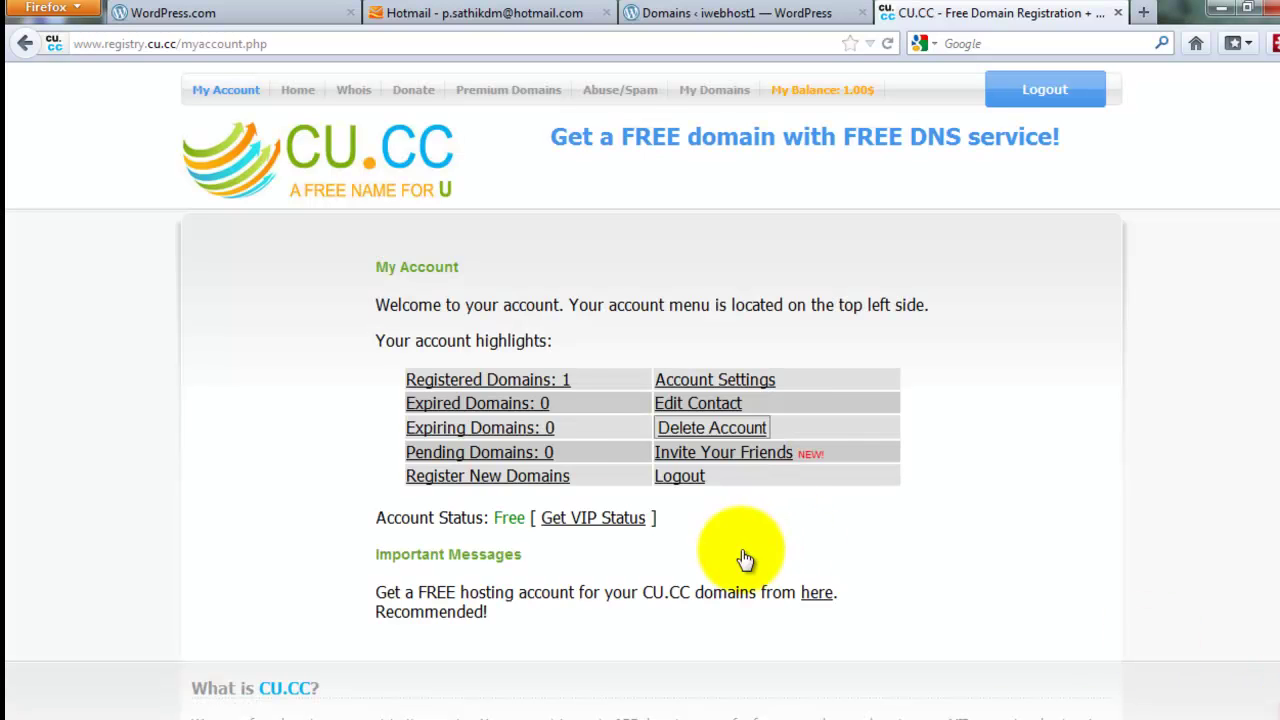
left_click(522, 380)
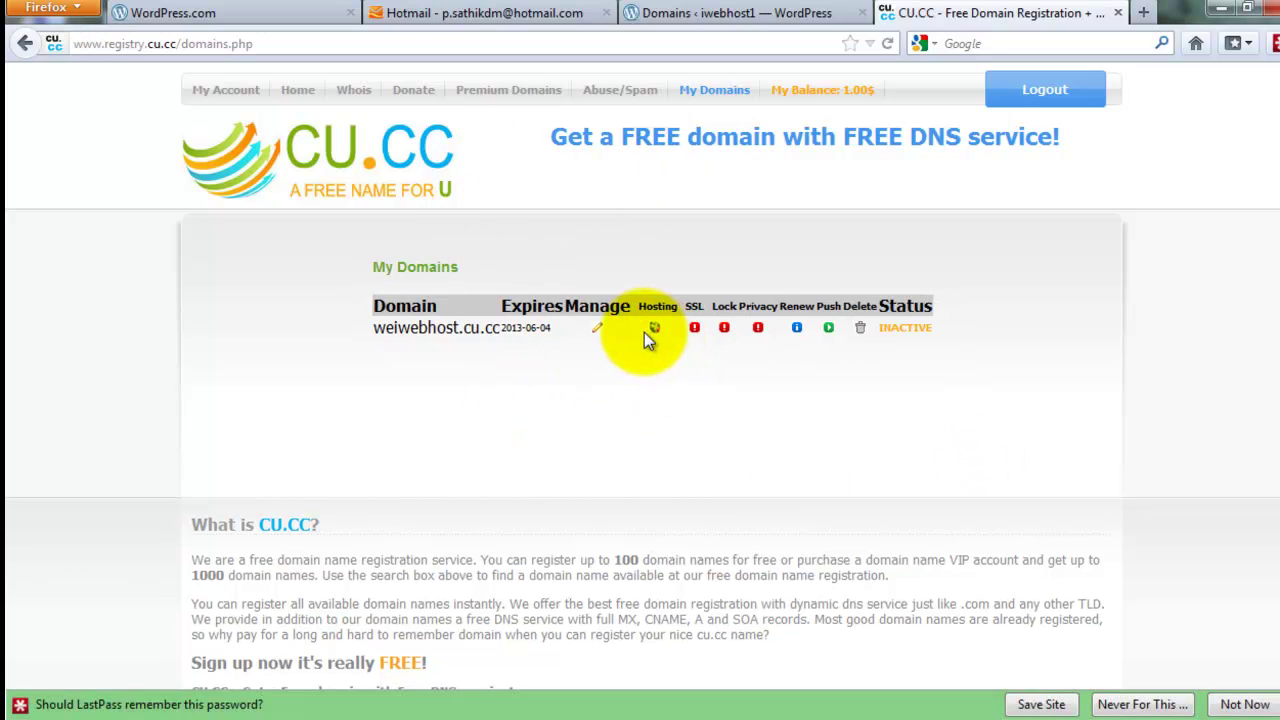
left_click(599, 330)
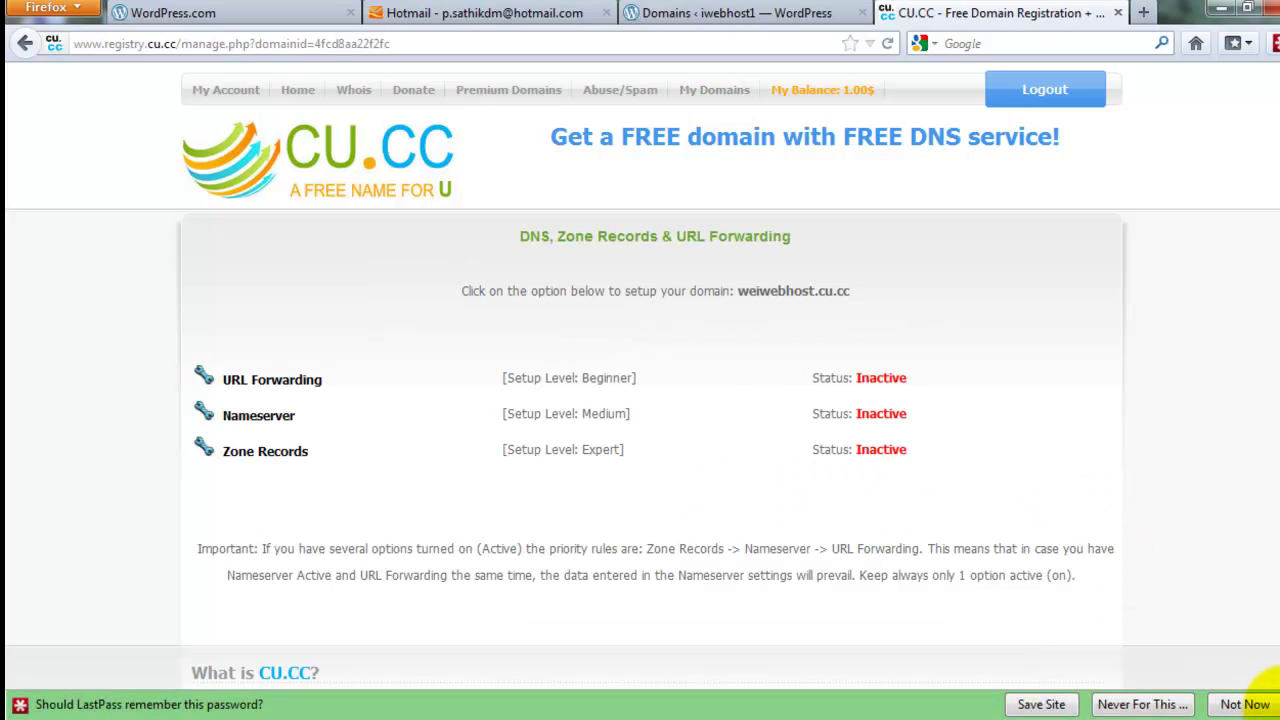
Open the nameserver setup and paste NS1.WORDPRESS.COM into Nameserver 1
left_click(1250, 704)
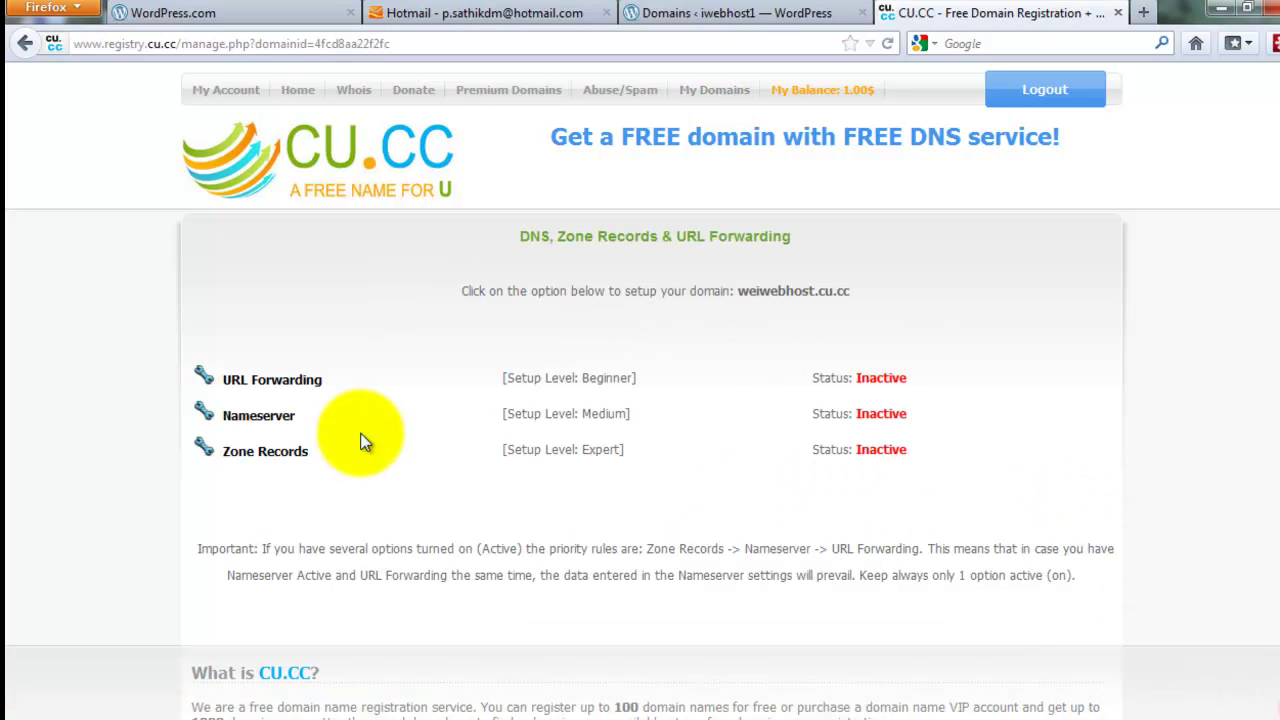
left_click(262, 418)
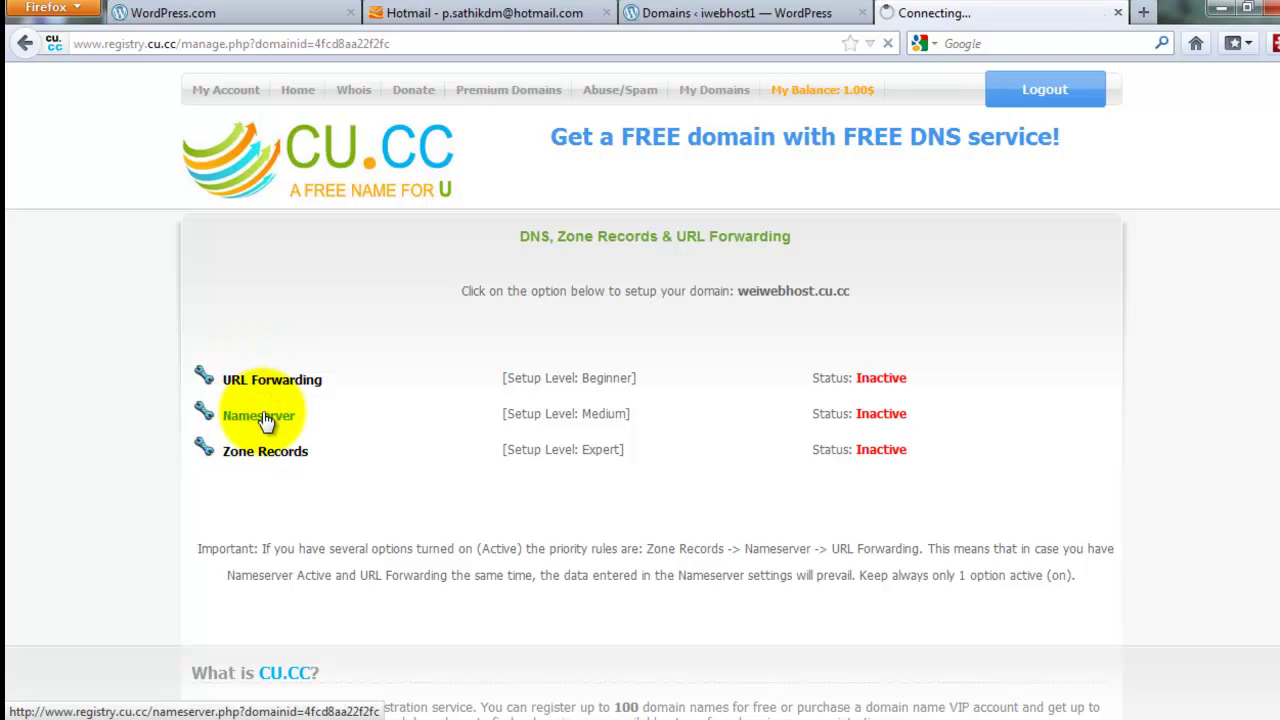
left_click(730, 12)
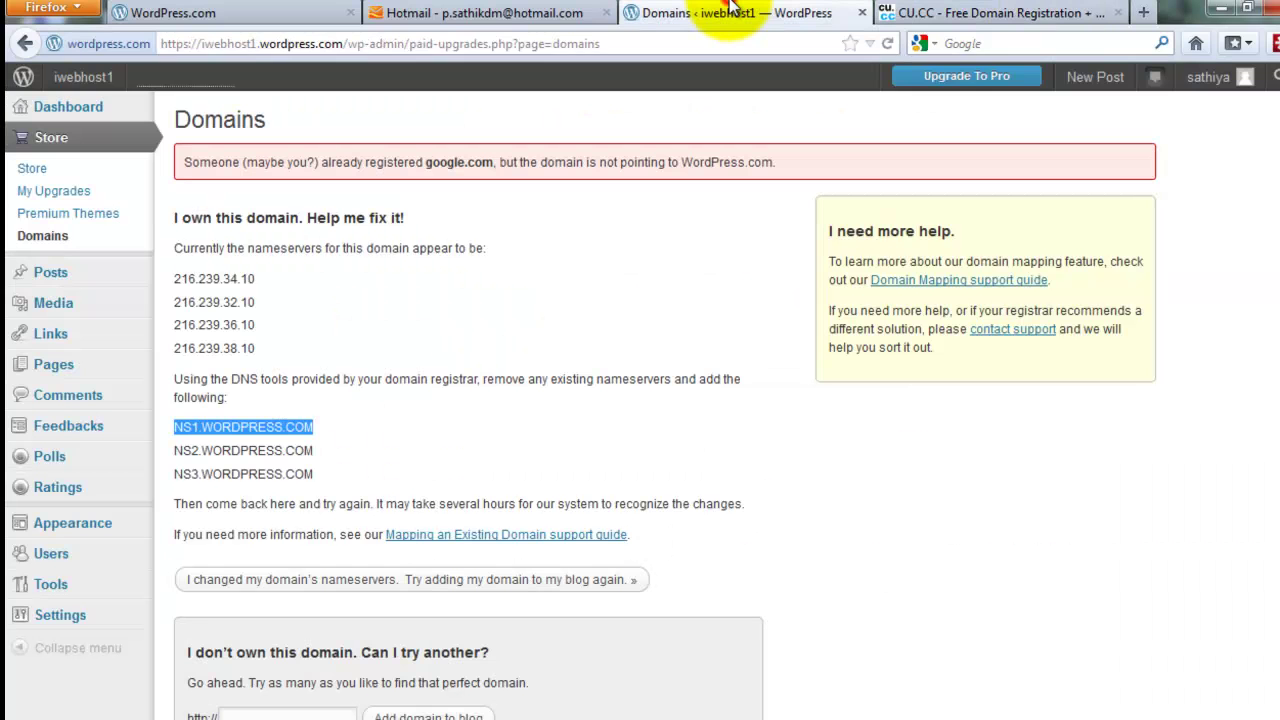
triple_click(226, 424)
key("ctrl+c")
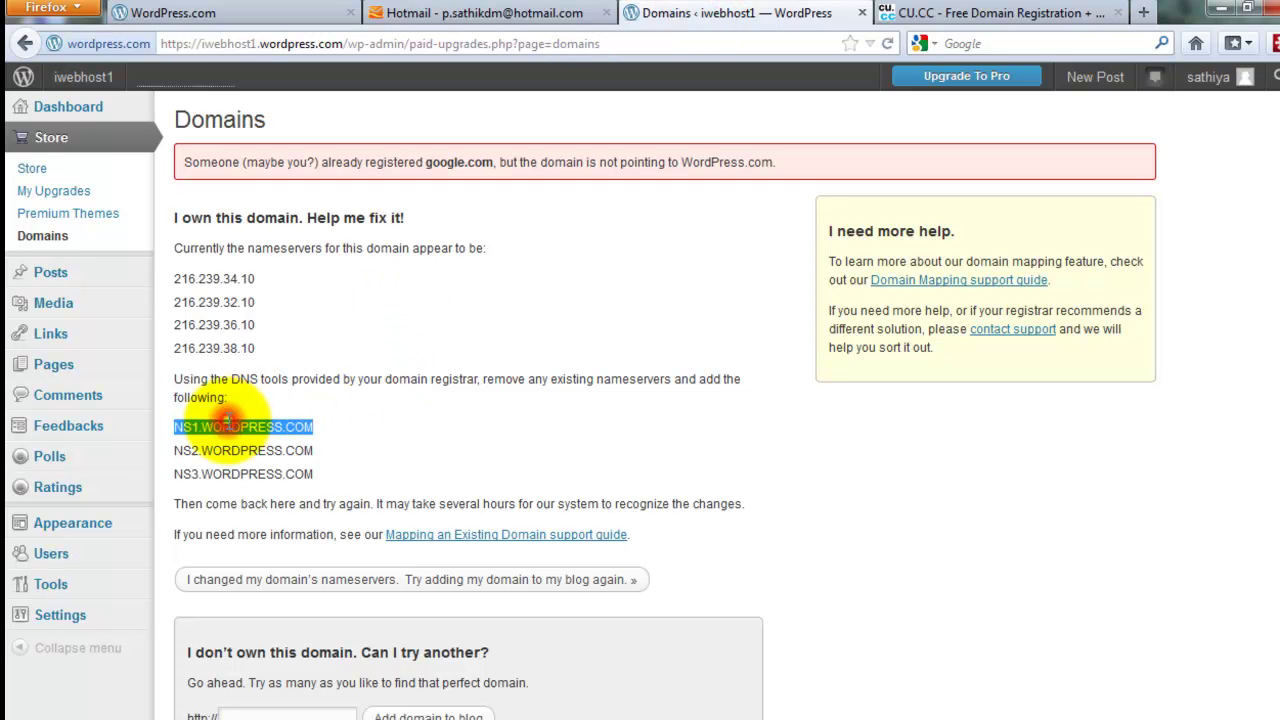
left_click(955, 13)
left_click(496, 444)
key("ctrl+v")
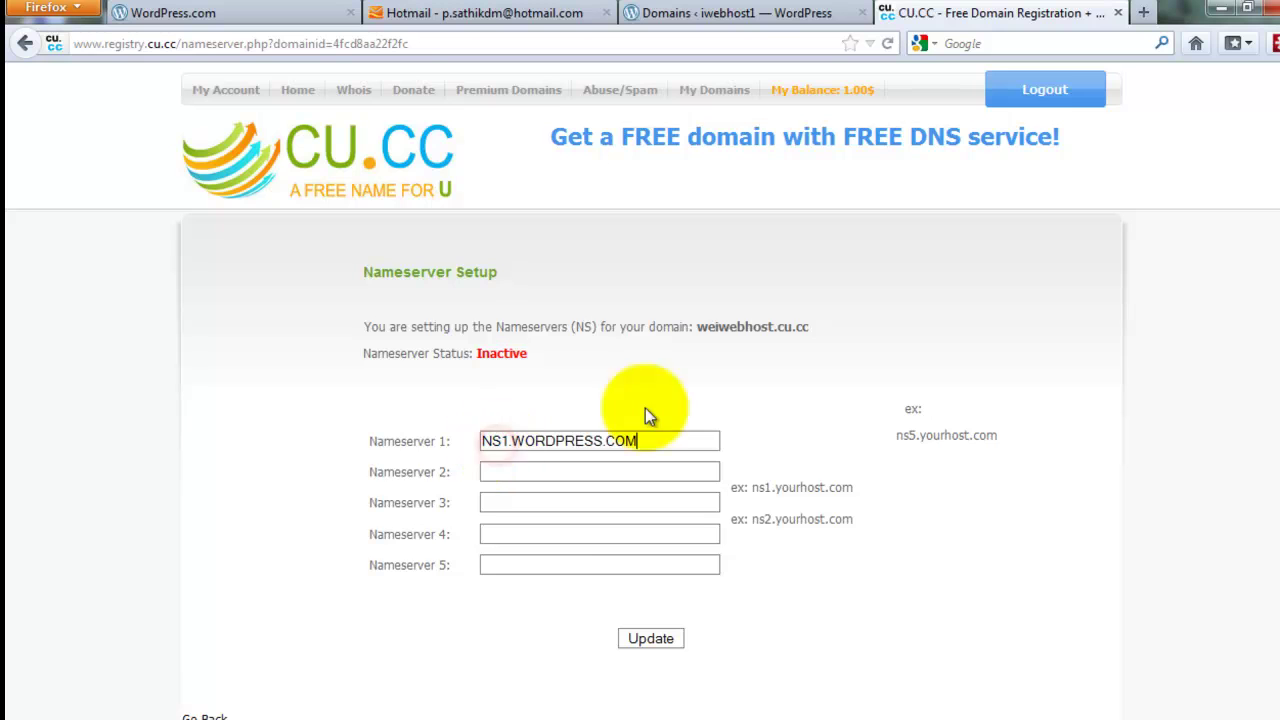
Copy NS2.WORDPRESS.COM from WordPress into Nameserver 2
left_click(745, 13)
triple_click(280, 451)
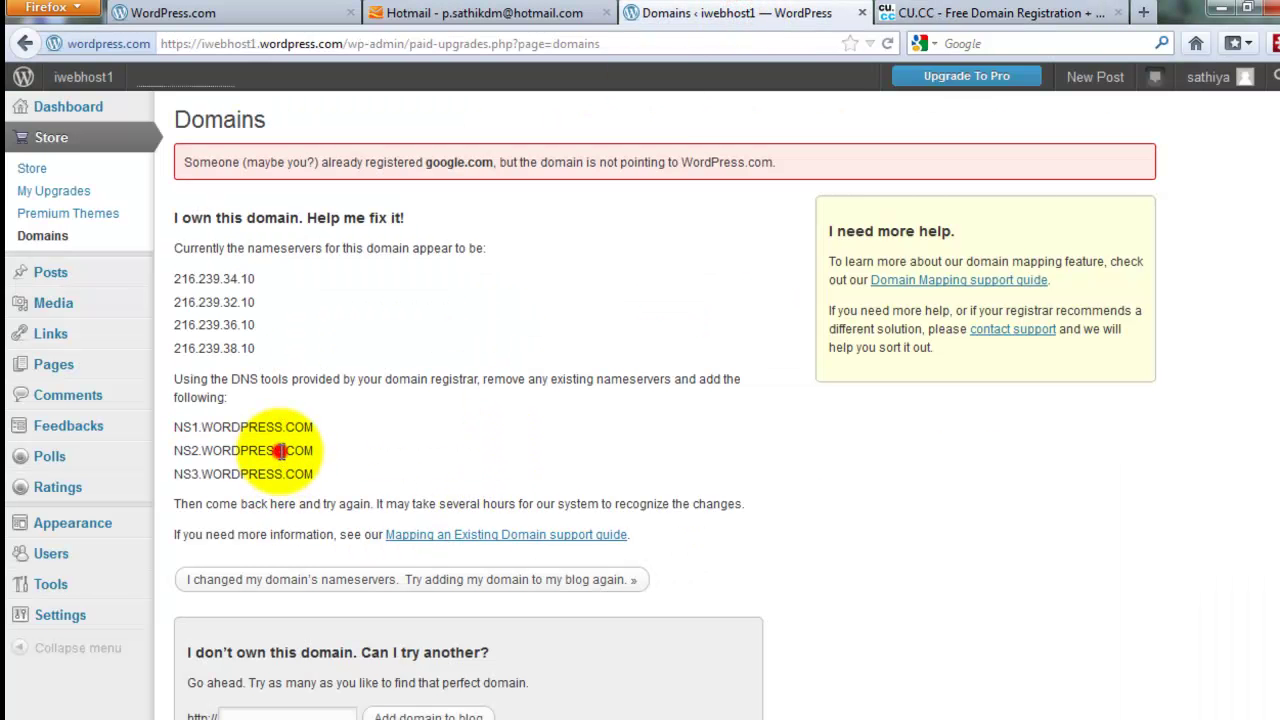
key("ctrl+c")
left_click(990, 13)
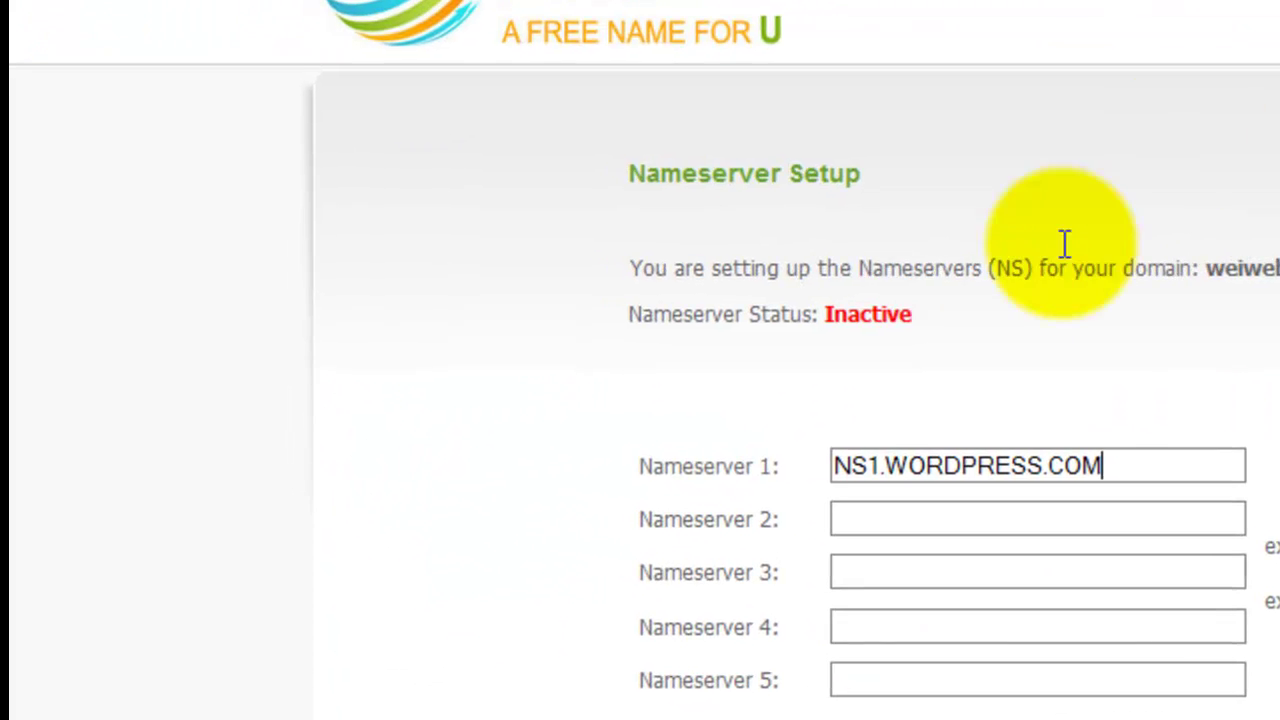
left_click(1028, 518)
key("ctrl+v")
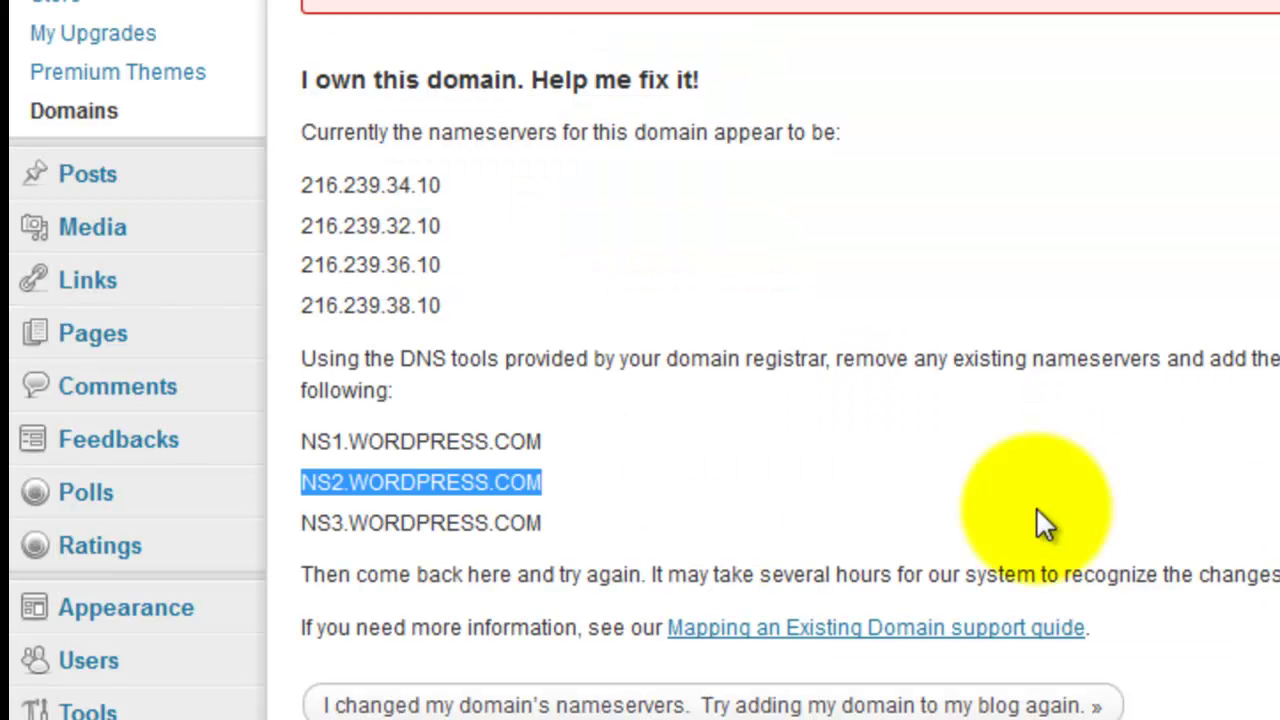
Copy NS3.WORDPRESS.COM into Nameserver 3 and confirm the nameserver status reads Active
left_click(492, 522)
triple_click(492, 522)
key("ctrl+c")
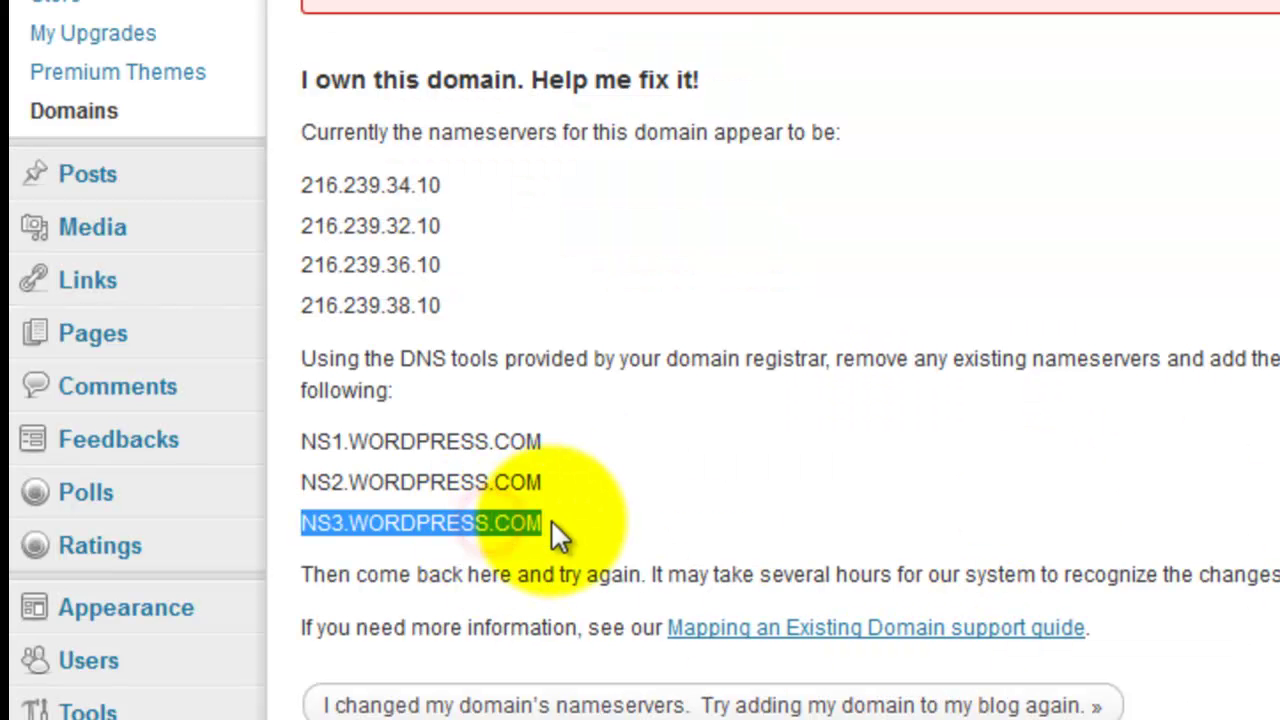
left_click(990, 13)
left_click(1046, 566)
key("ctrl+v")
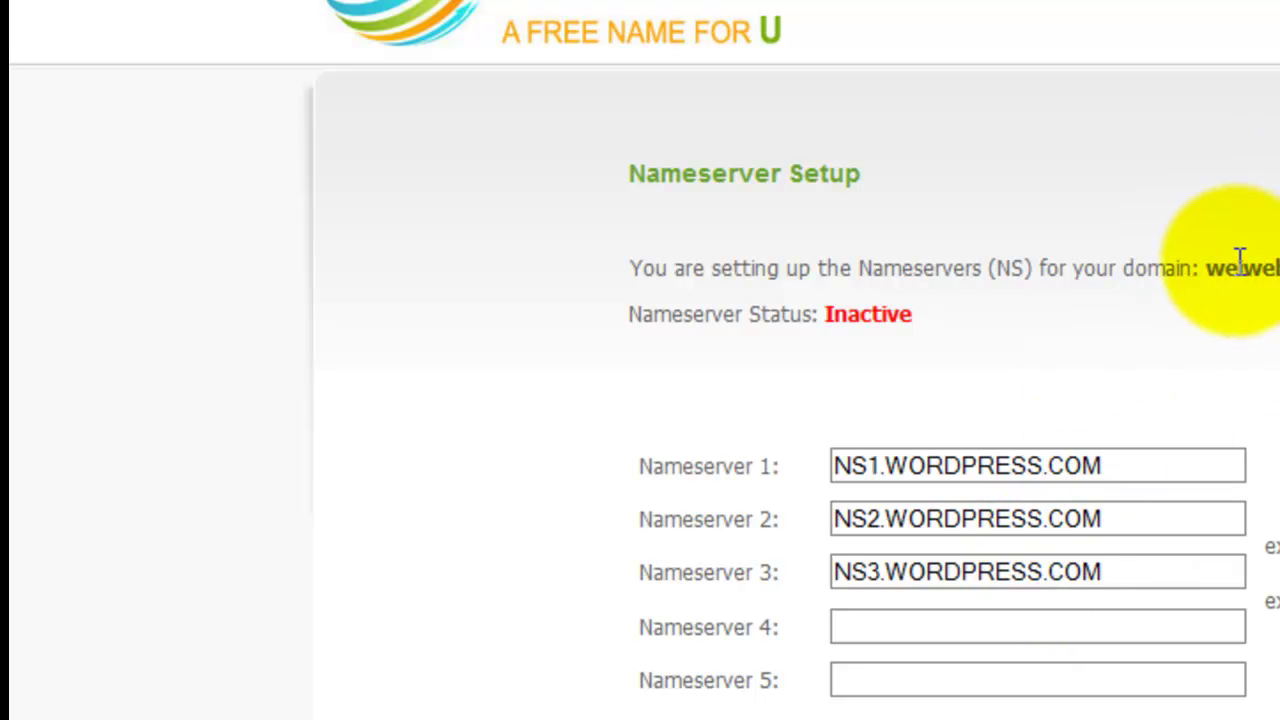
double_click(1208, 268)
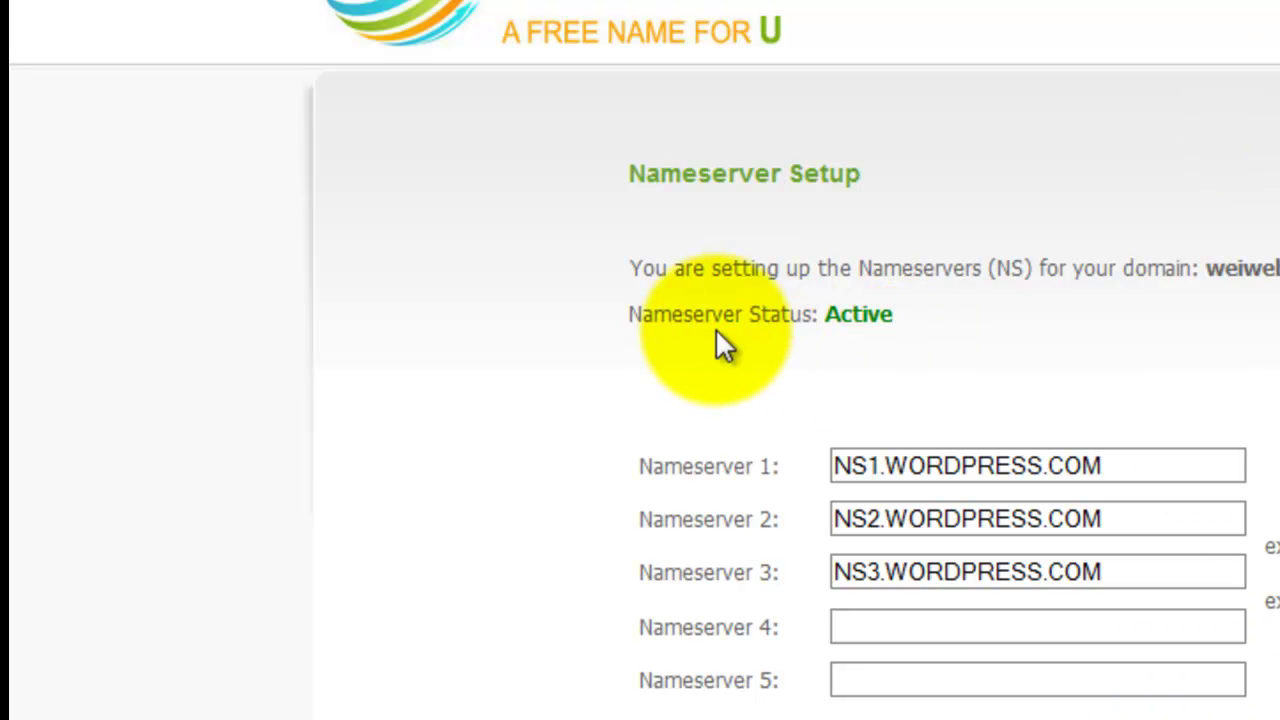
left_click_drag(722, 314, 954, 310)
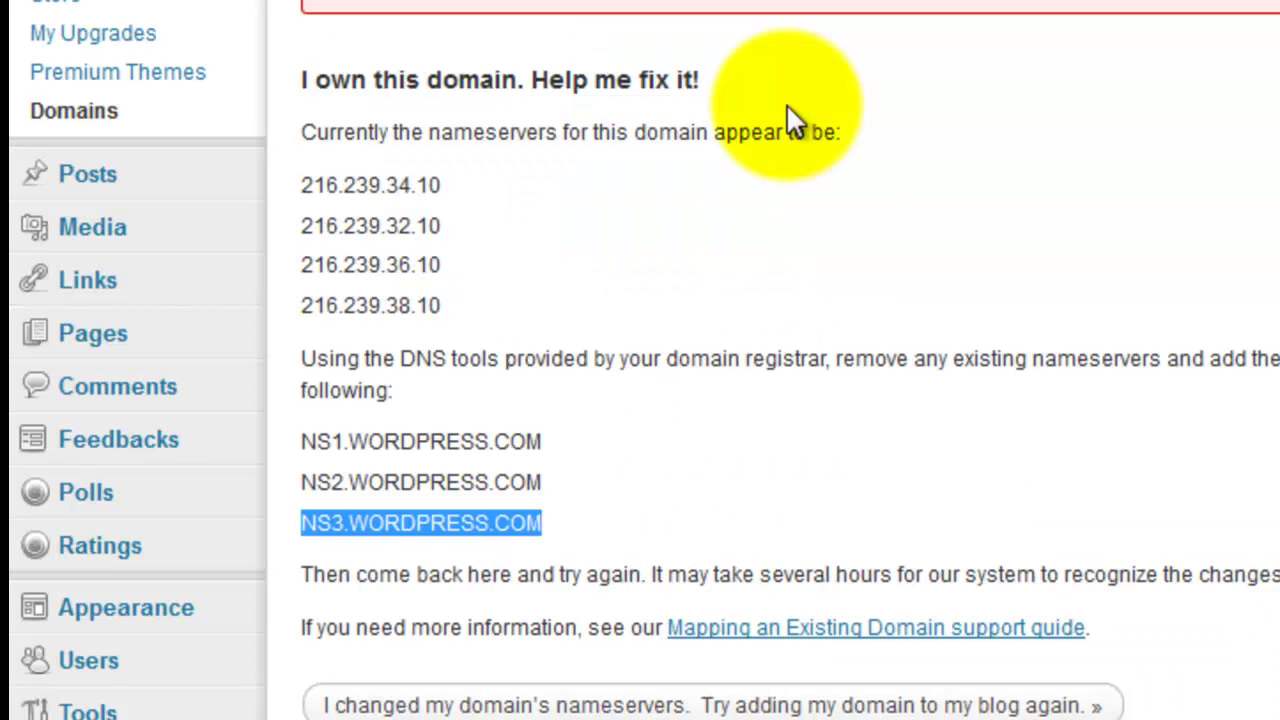
Confirm the nameservers were changed and focus the domain address field
scroll(470, 560, "down", 3)
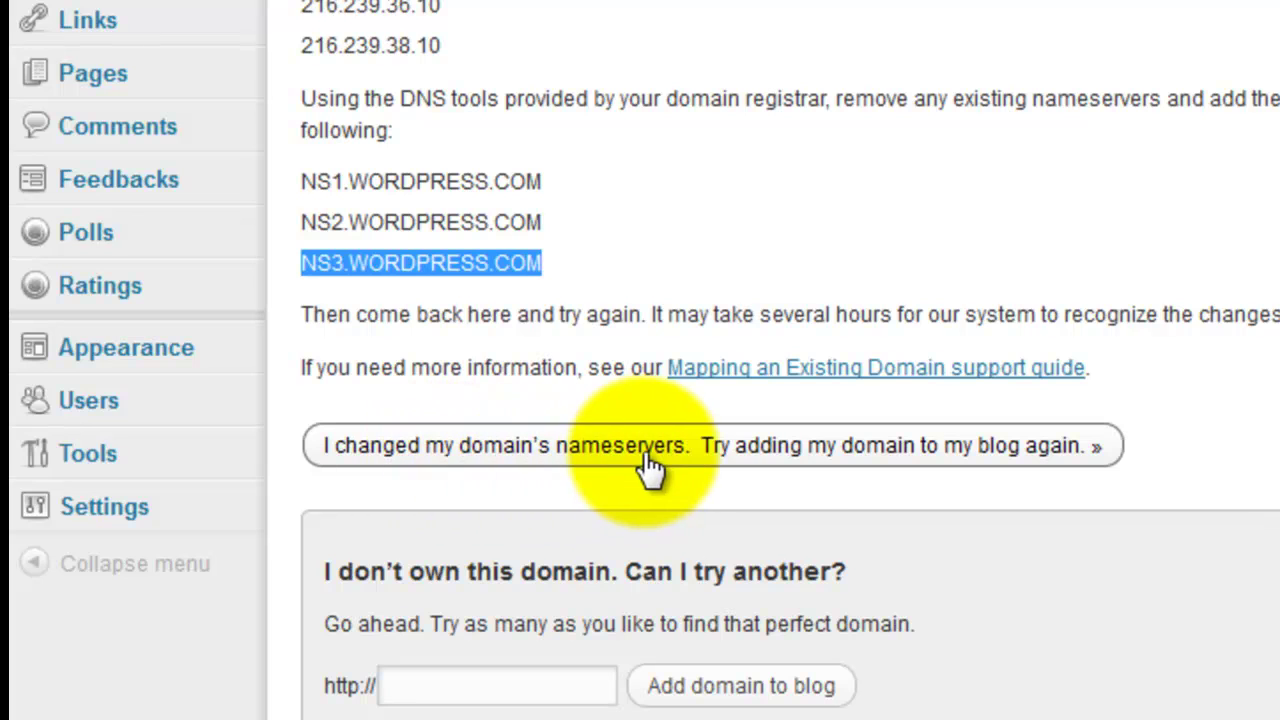
left_click(778, 450)
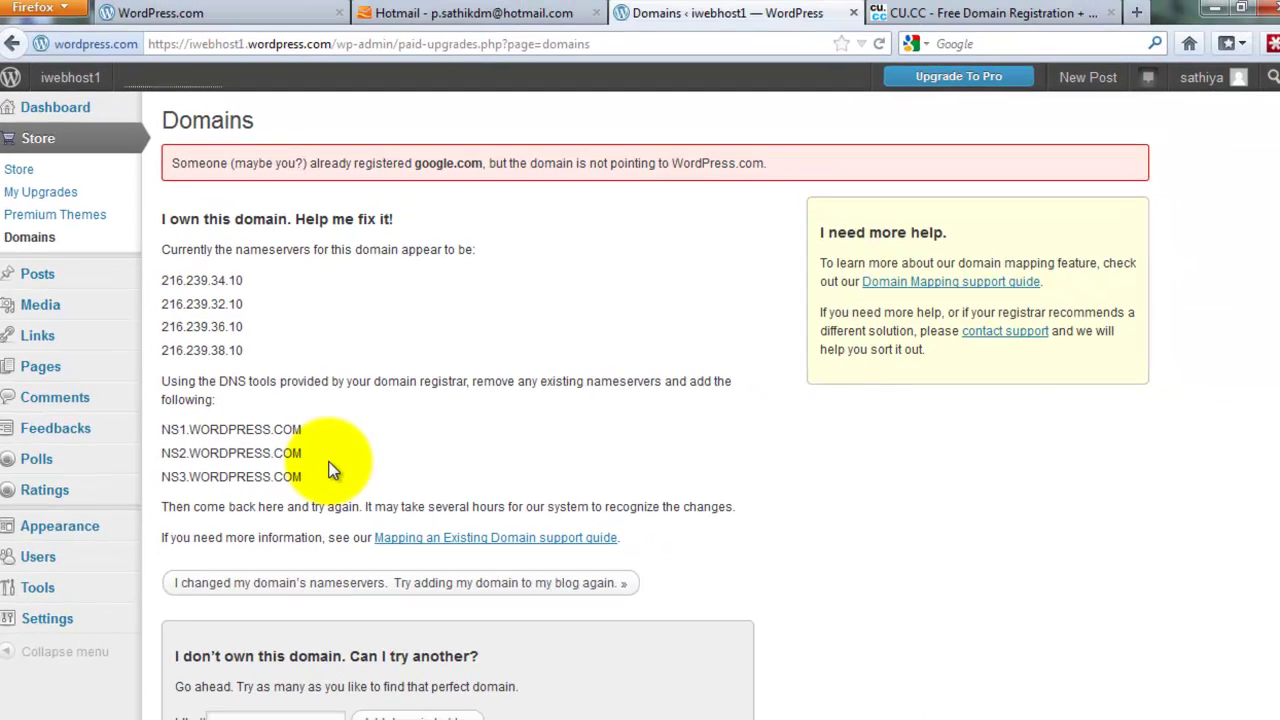
scroll(333, 470, "down", 3)
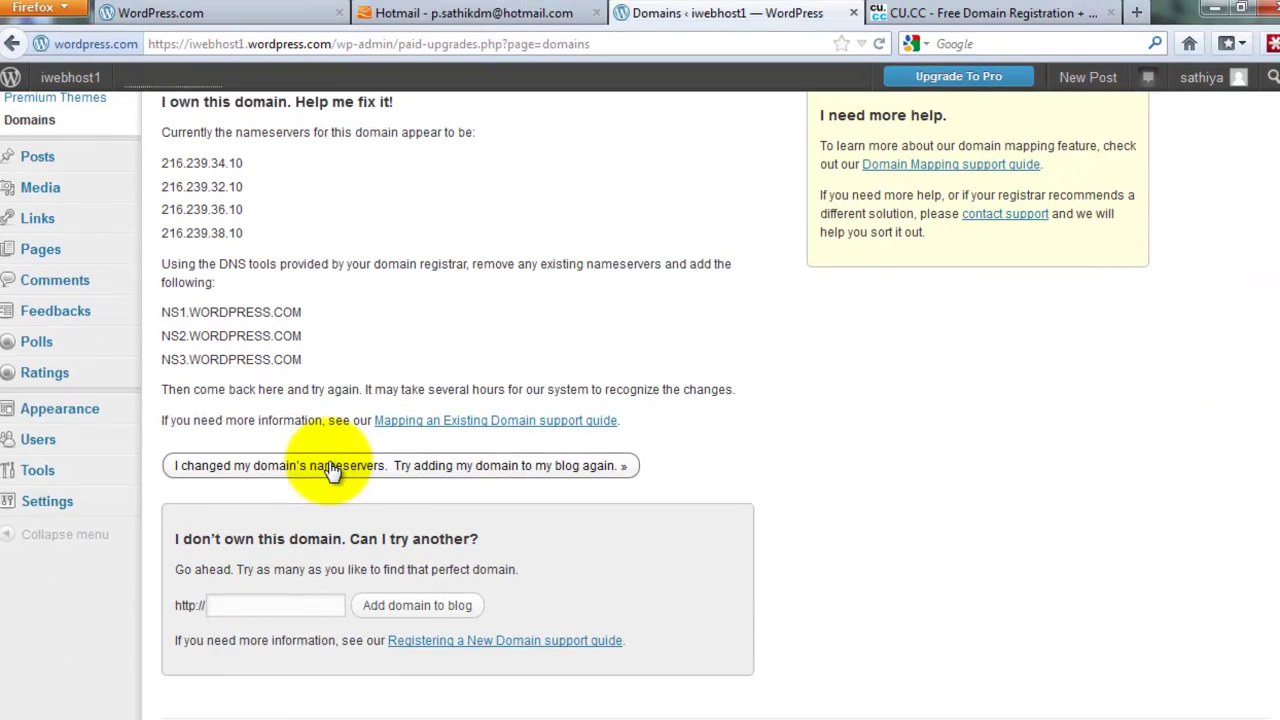
left_click(270, 566)
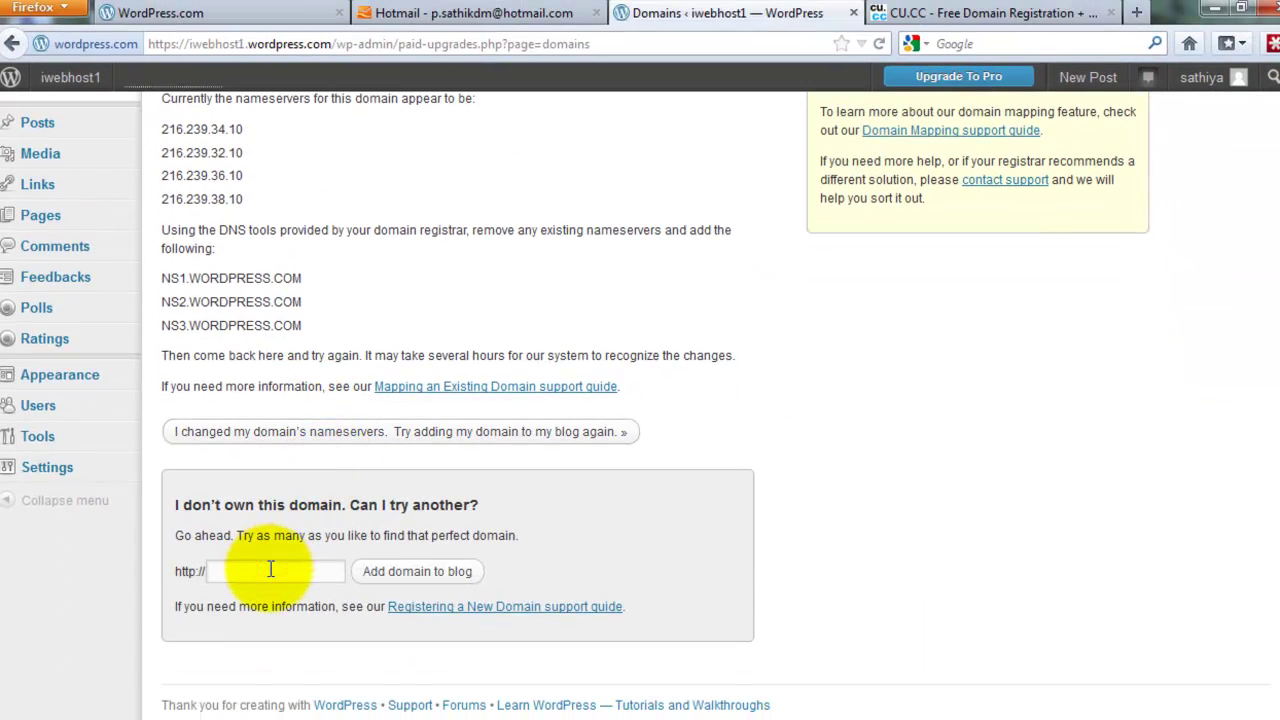
Add weiwebhost.cu.cc to the blog and start mapping it for $13.00 a year
left_click(381, 575)
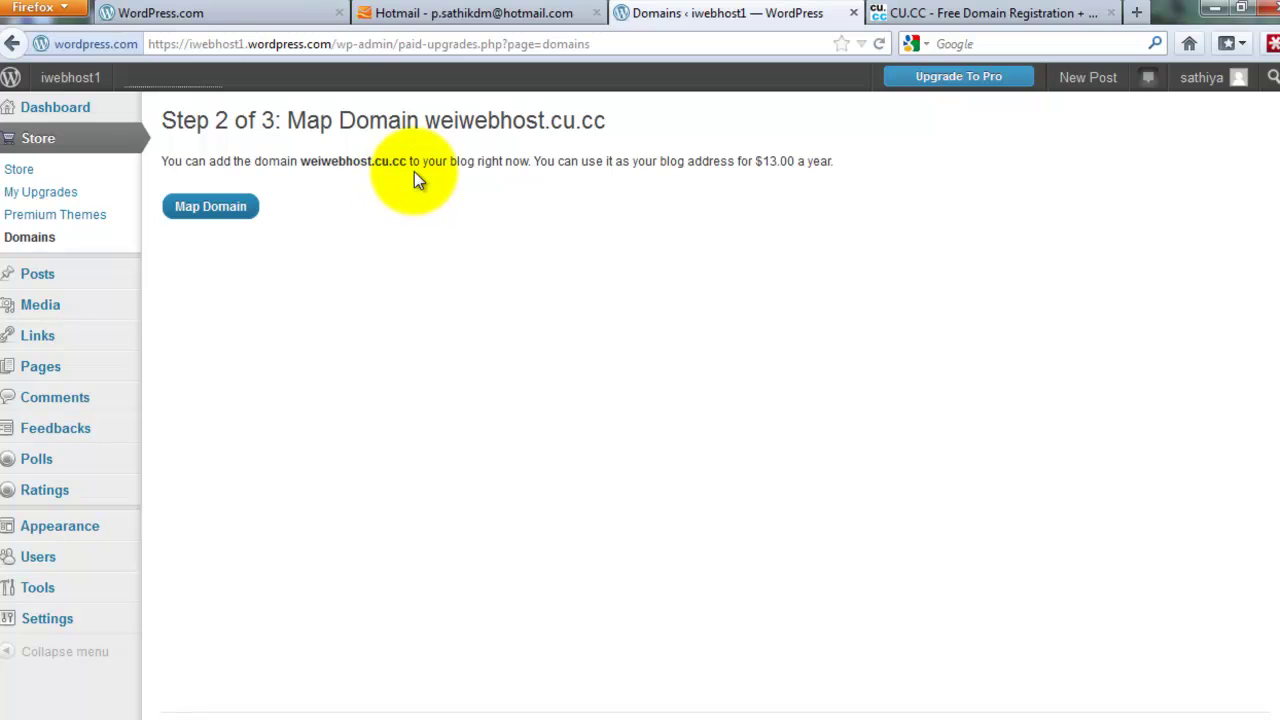
mouse_move(58, 72)
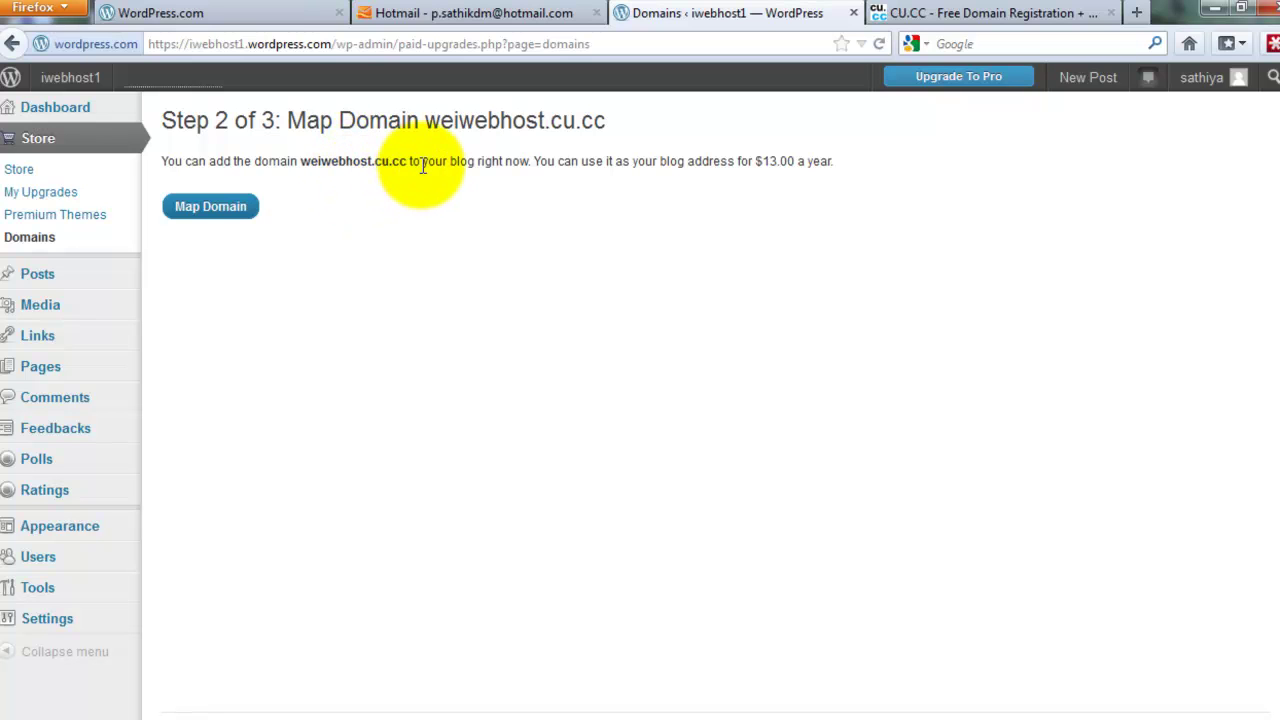
left_click_drag(407, 165, 321, 168)
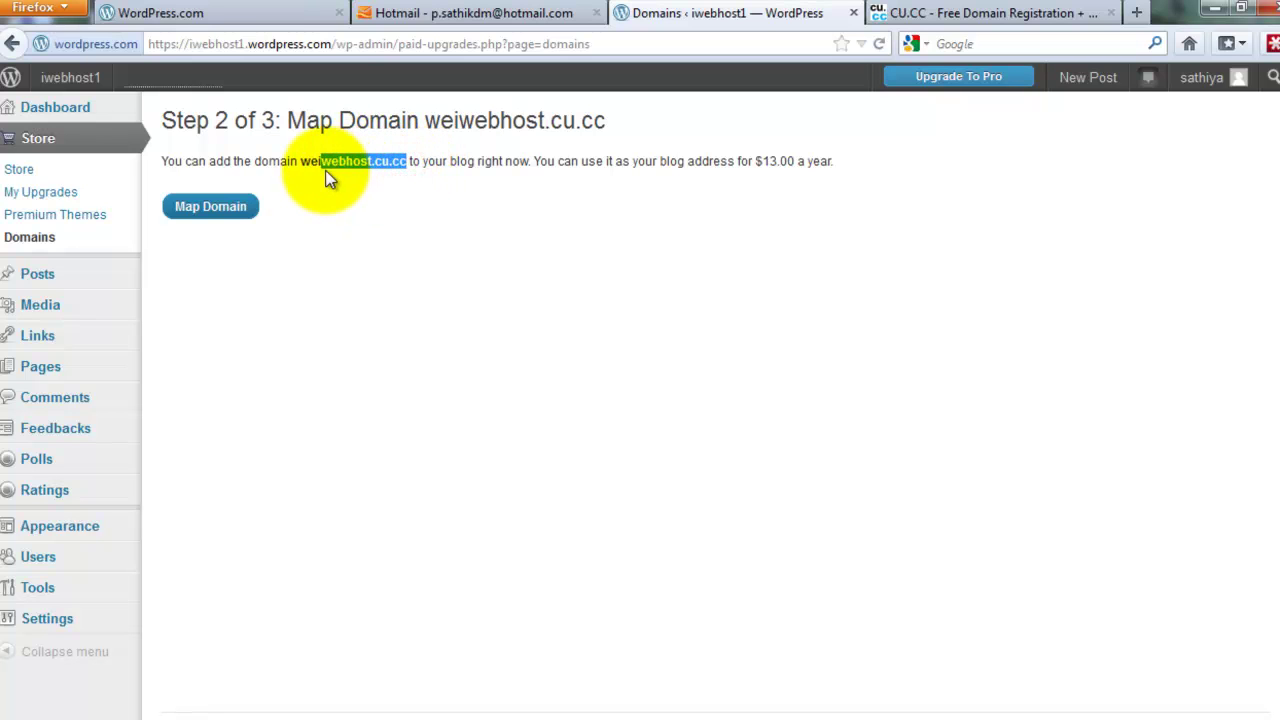
left_click(230, 210)
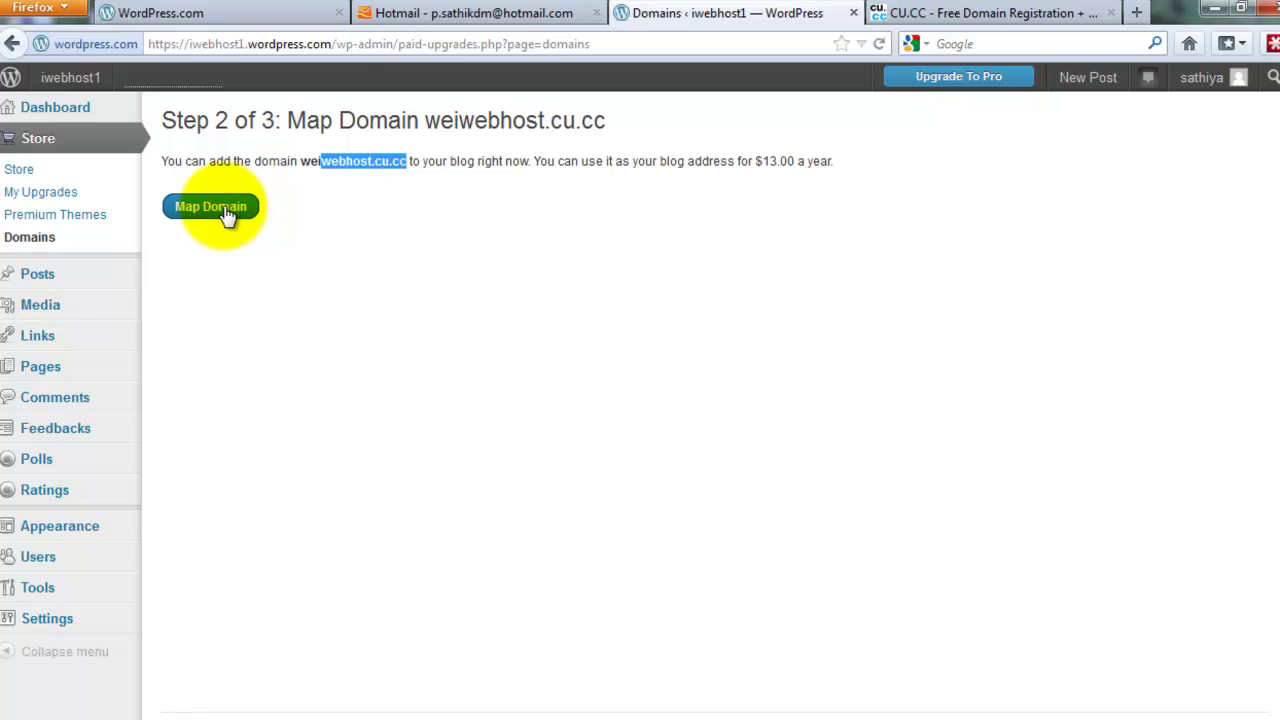
Proceed to the $13.00 payment step and open weiwebhost.cu.cc in a new tab
left_click(231, 219)
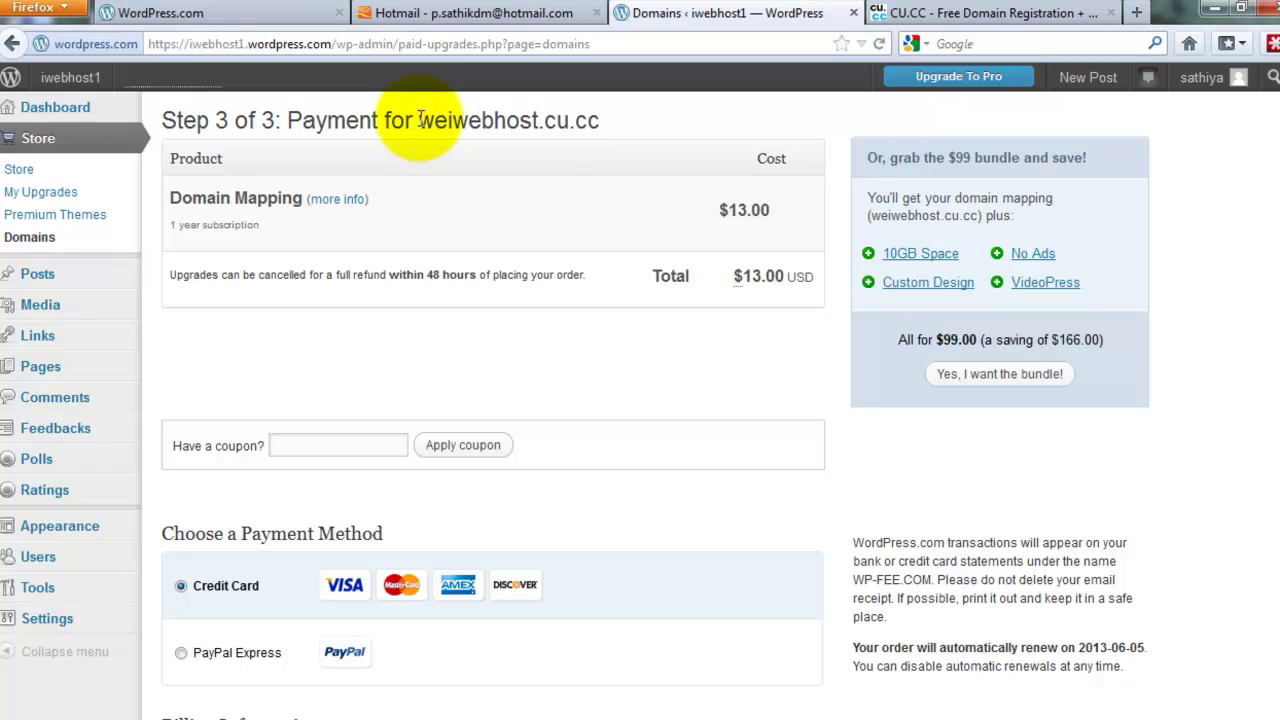
left_click_drag(418, 120, 835, 16)
left_click(826, 14)
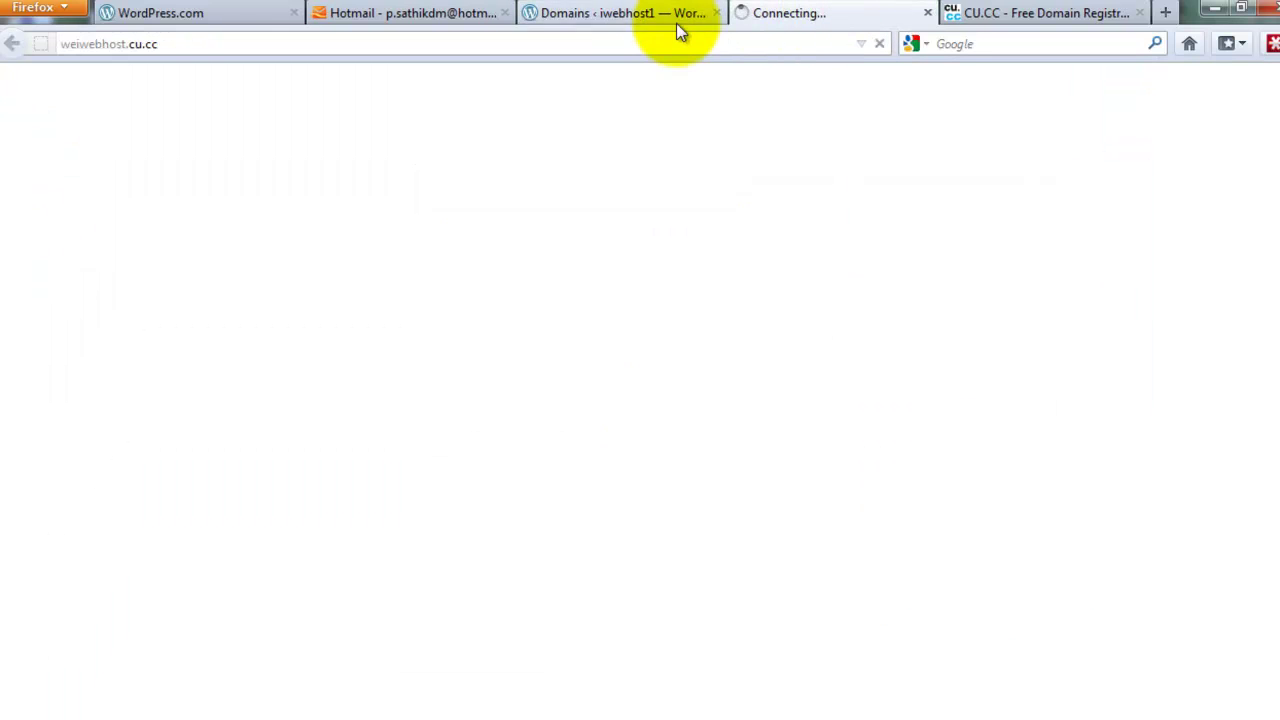
left_click(608, 14)
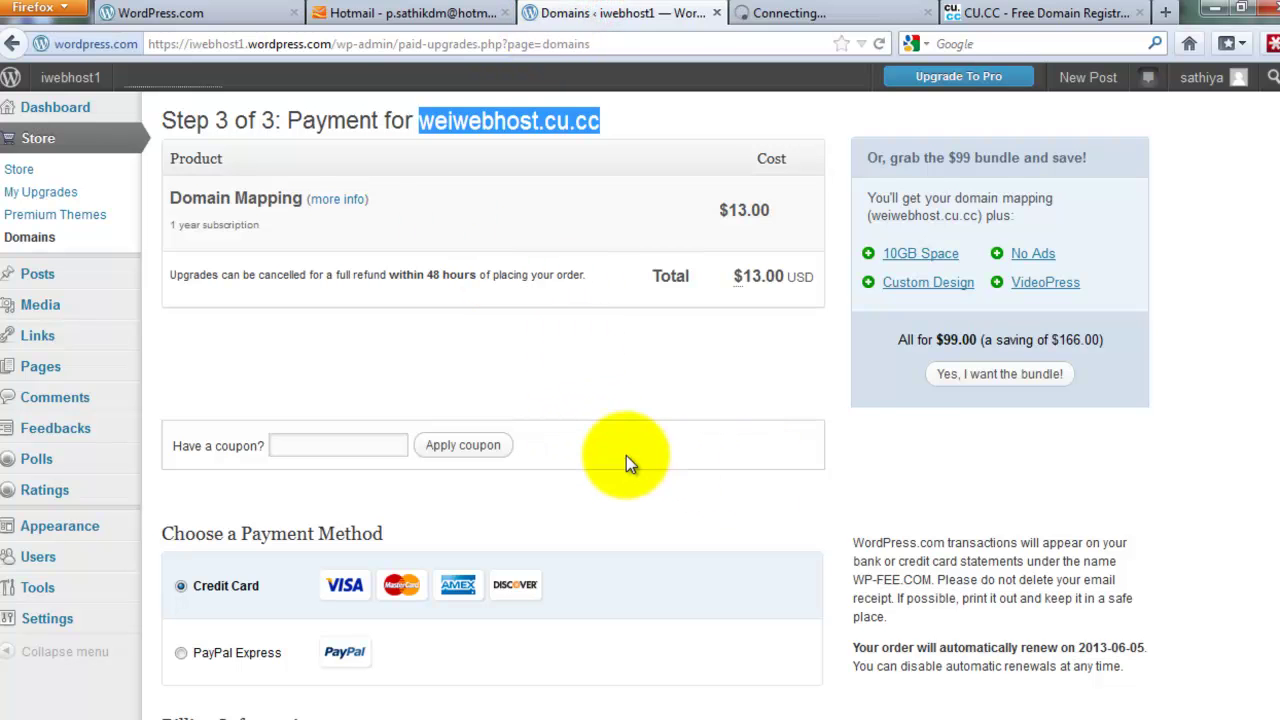
scroll(345, 439, "down", 5)
scroll(321, 365, "down", 5)
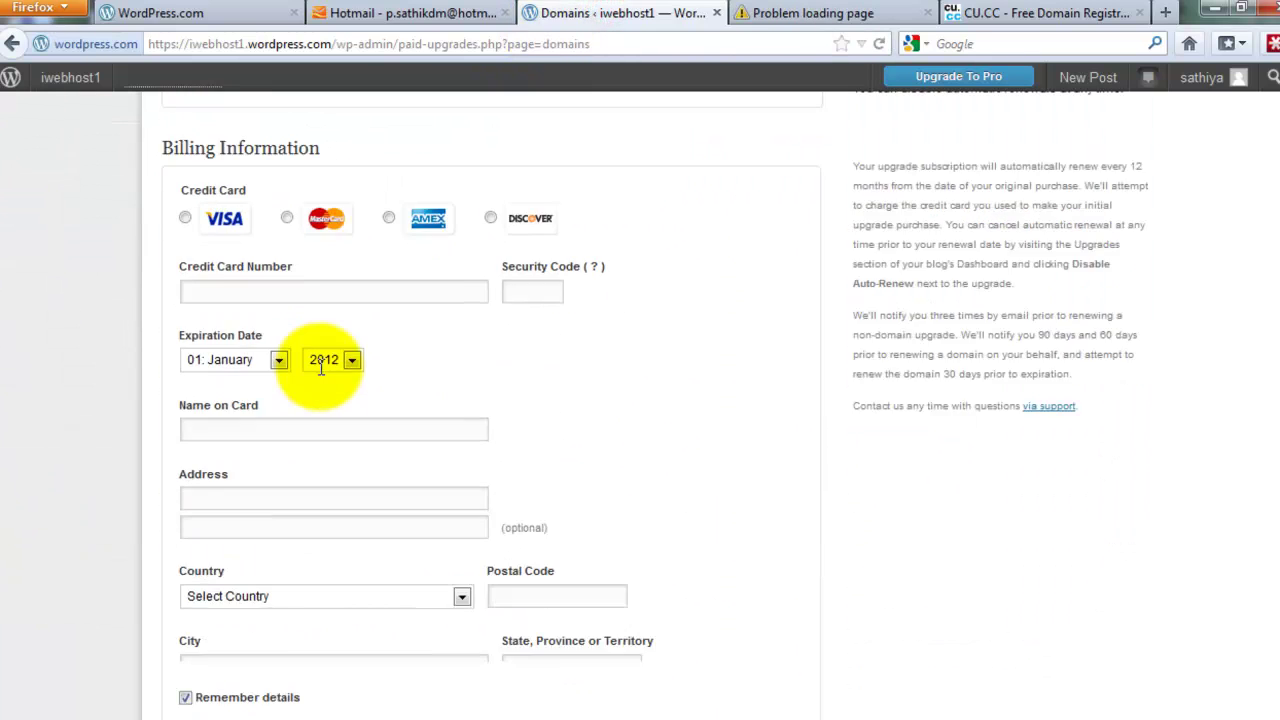
scroll(320, 366, "up", 2)
scroll(317, 381, "down", 3)
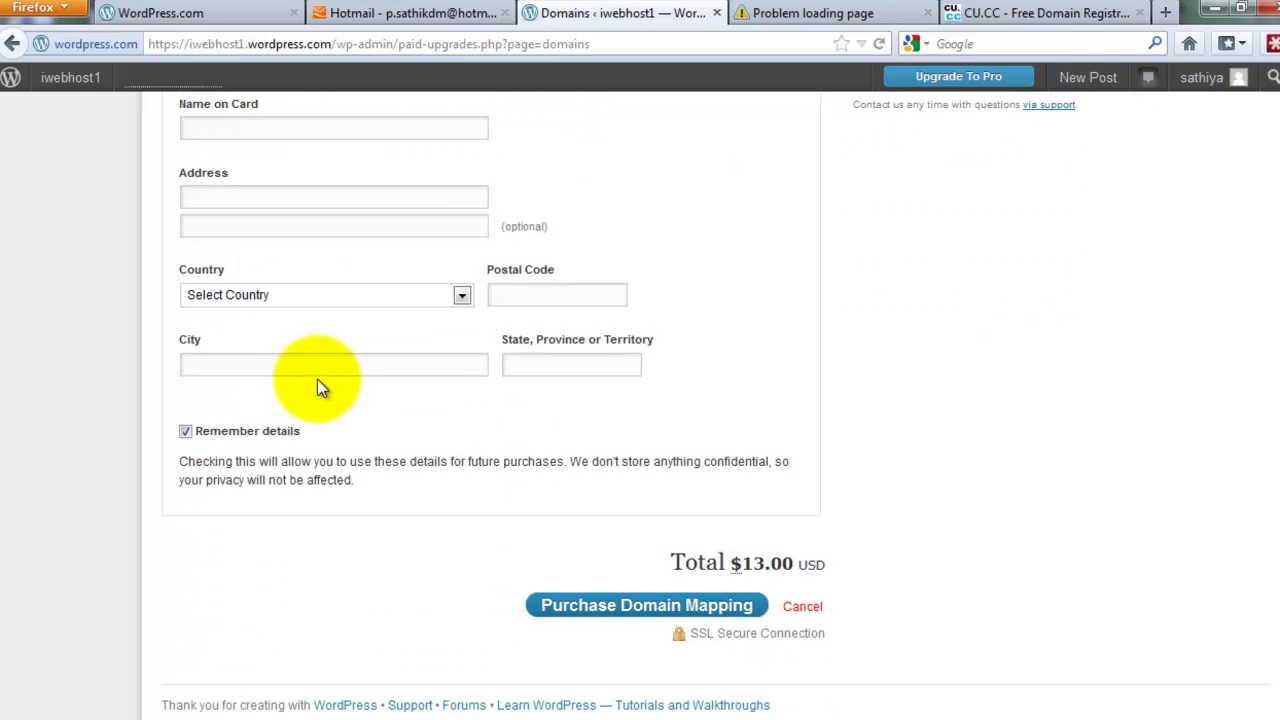
left_click(806, 607)
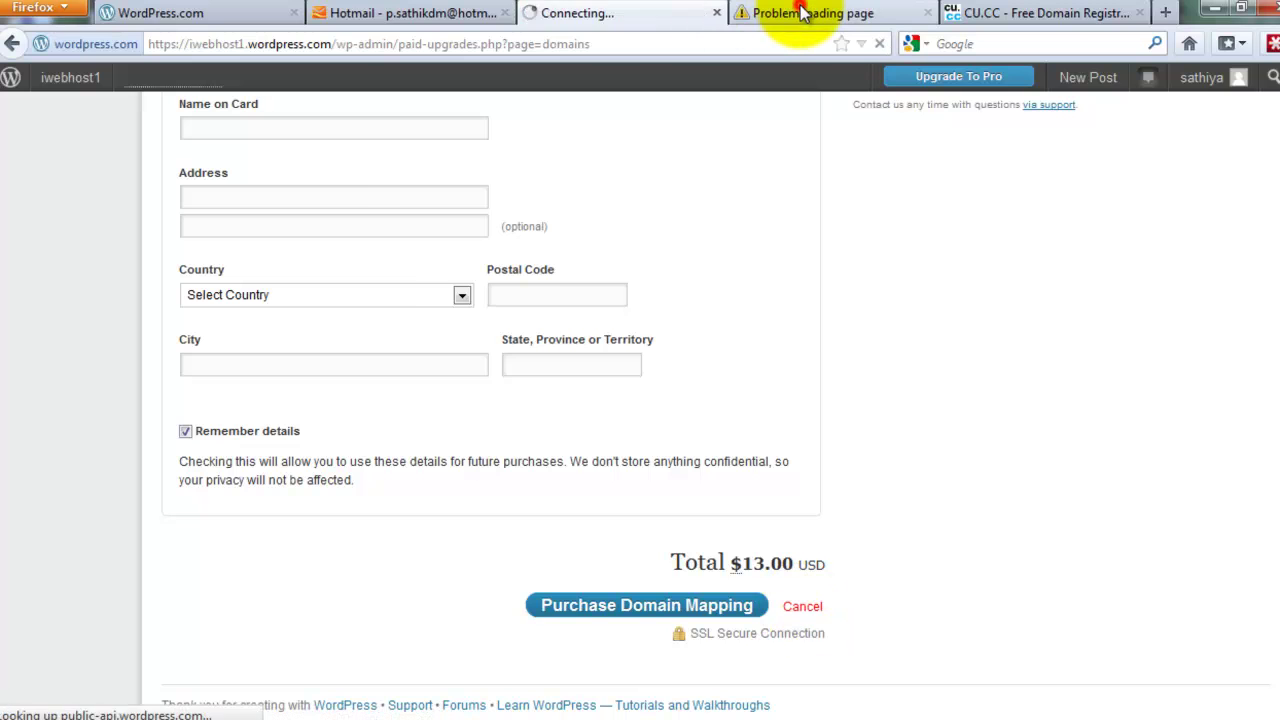
left_click(770, 14)
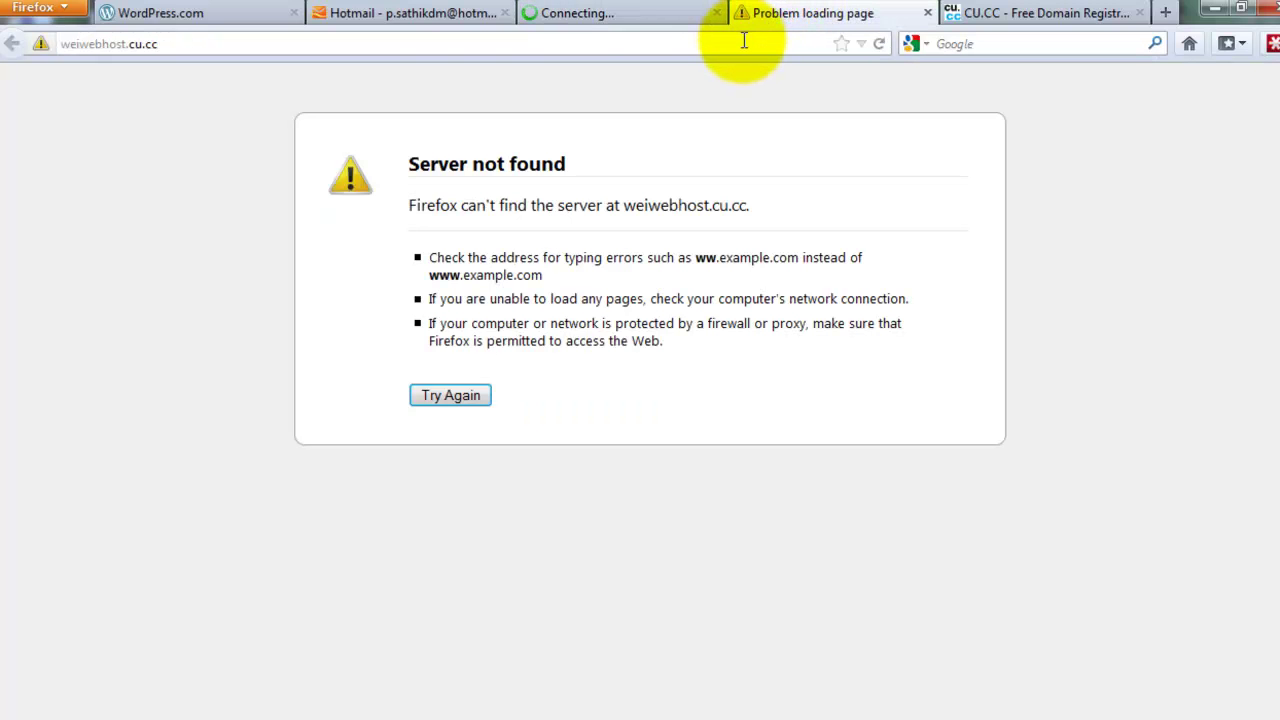
left_click(560, 15)
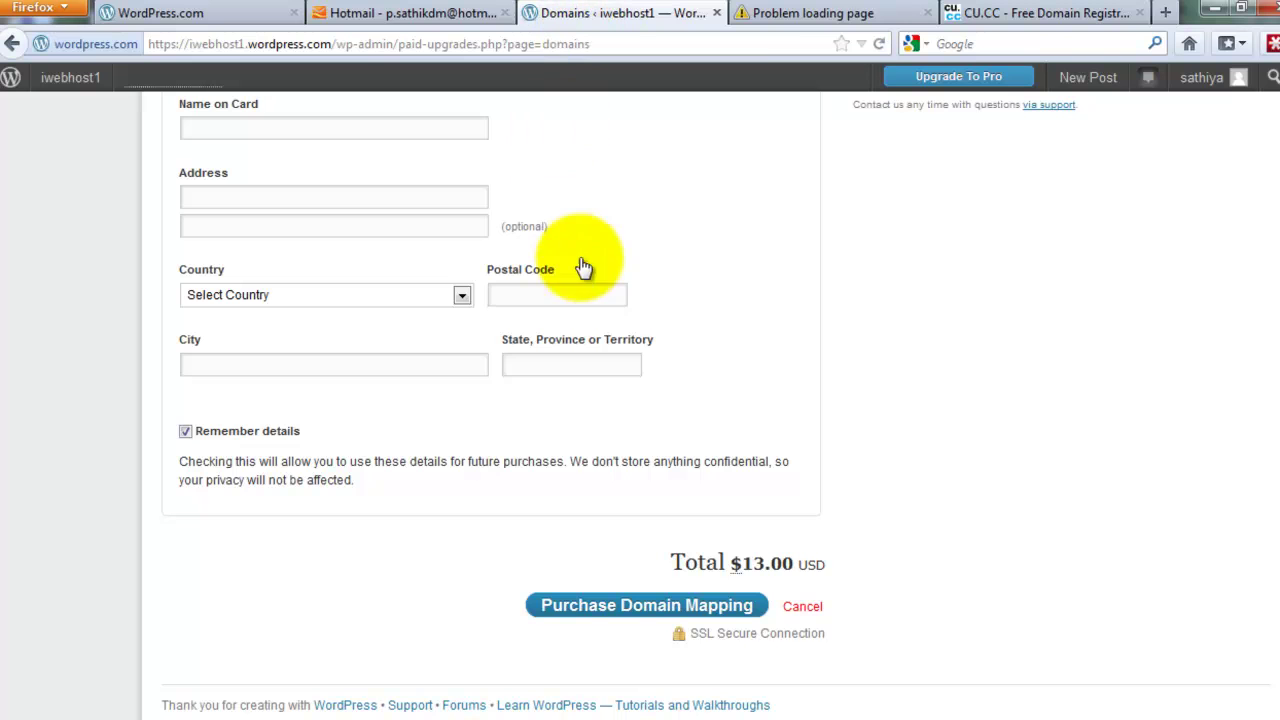
scroll(470, 297, "up", 5)
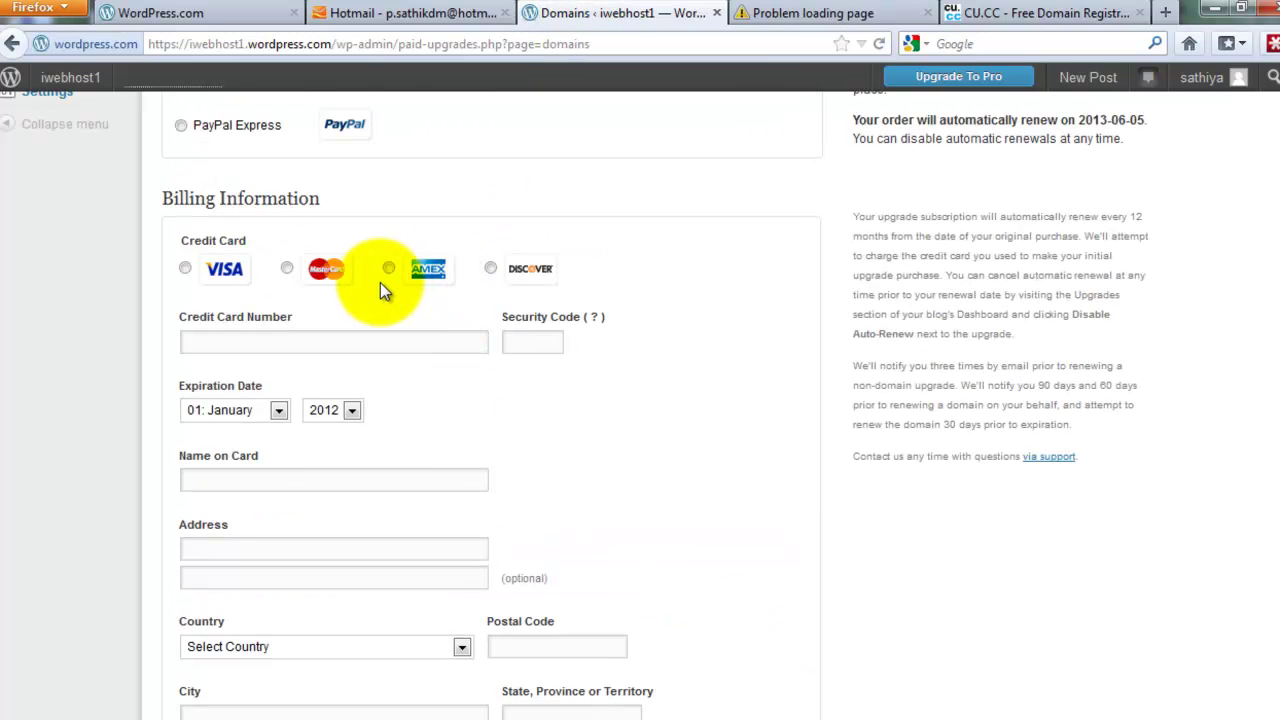
scroll(380, 282, "up", 5)
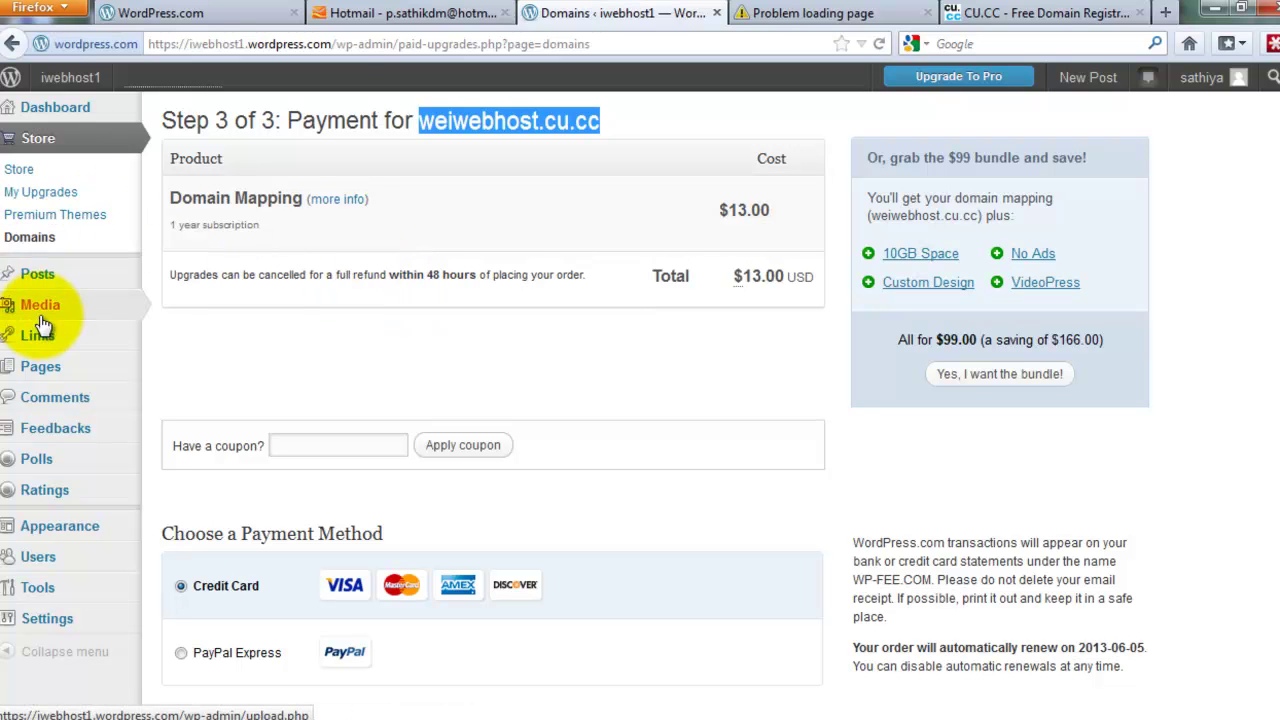
Highlight the Domain Mapping line and its $13.00 cost, then return to the failed weiwebhost.cu.cc tab
mouse_move(42, 302)
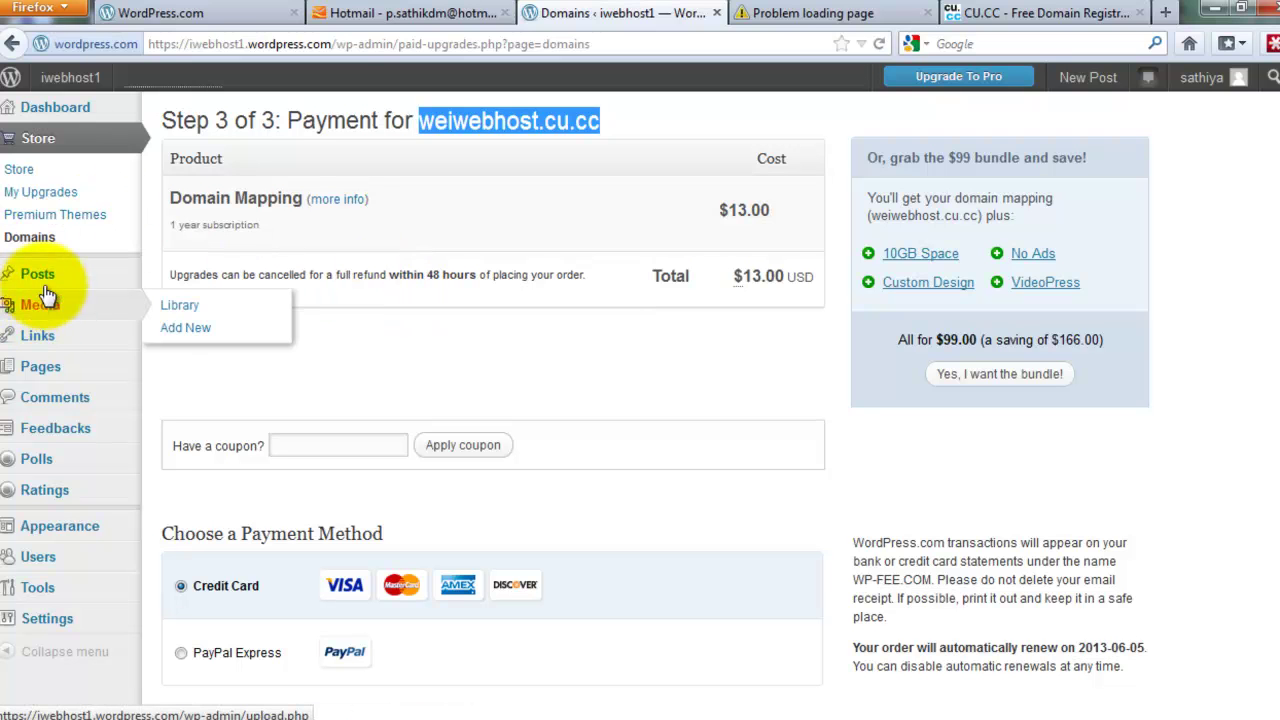
mouse_move(40, 280)
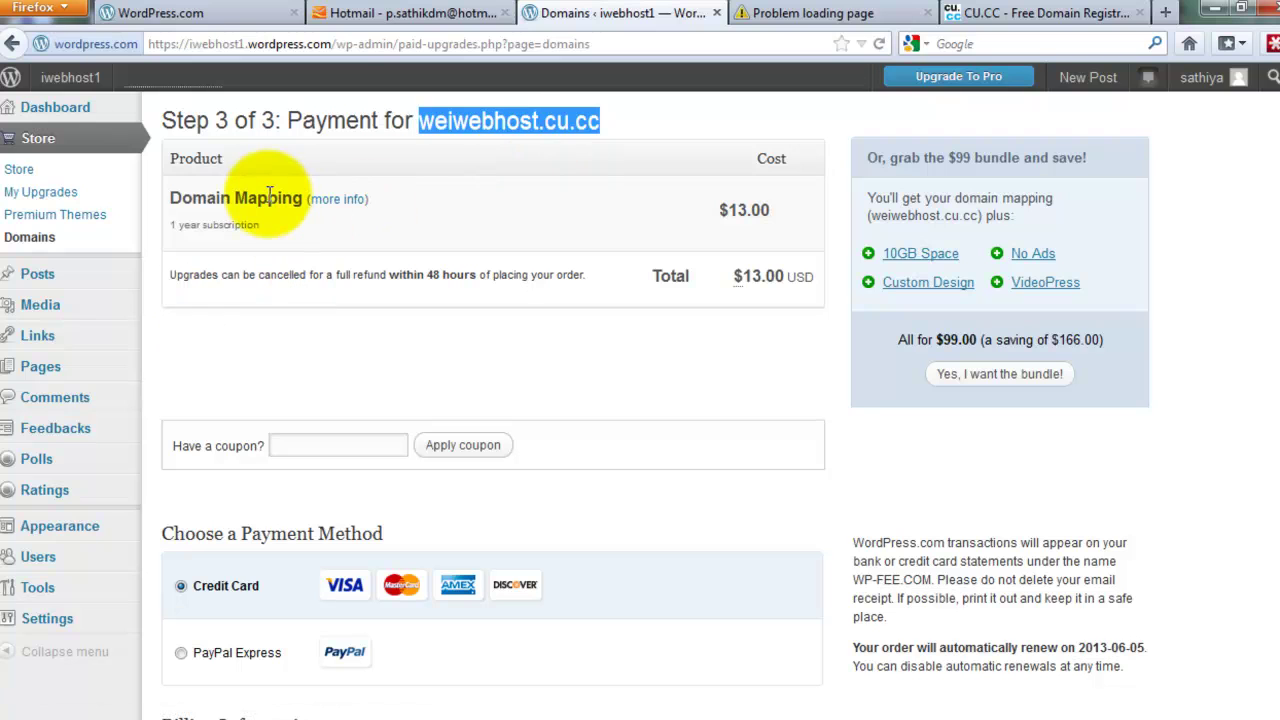
left_click_drag(304, 199, 169, 199)
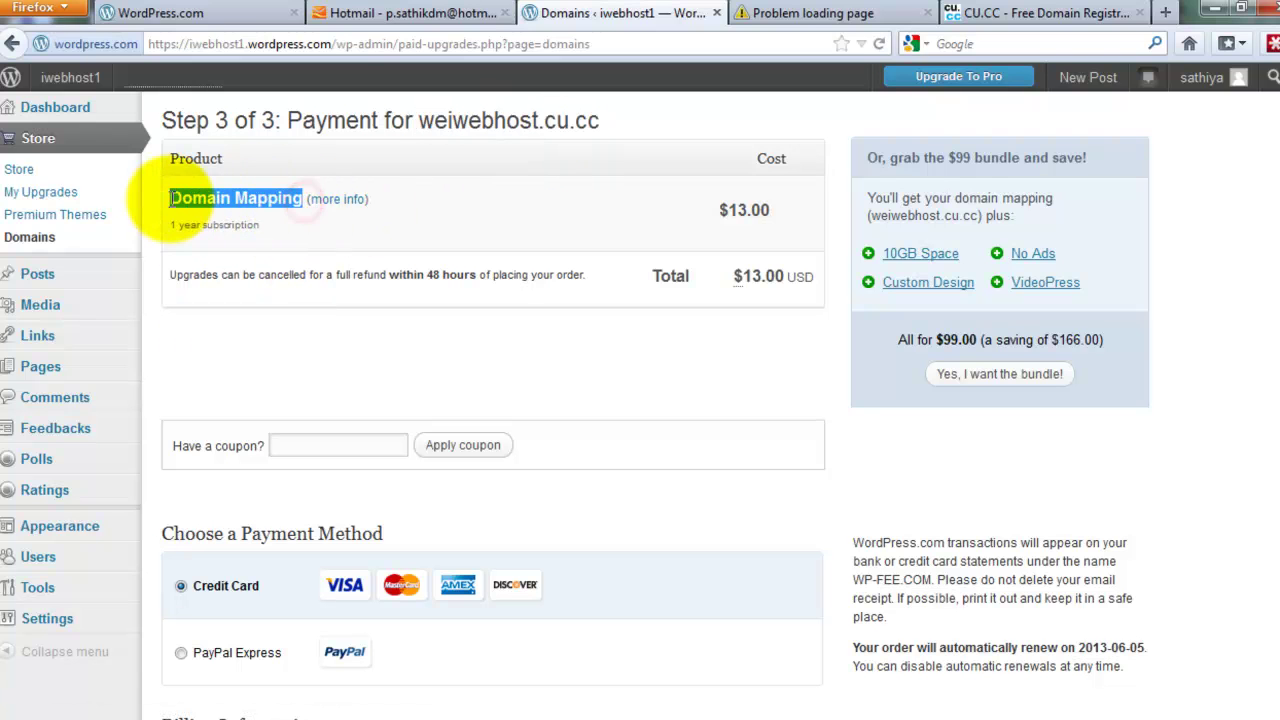
left_click_drag(718, 210, 771, 210)
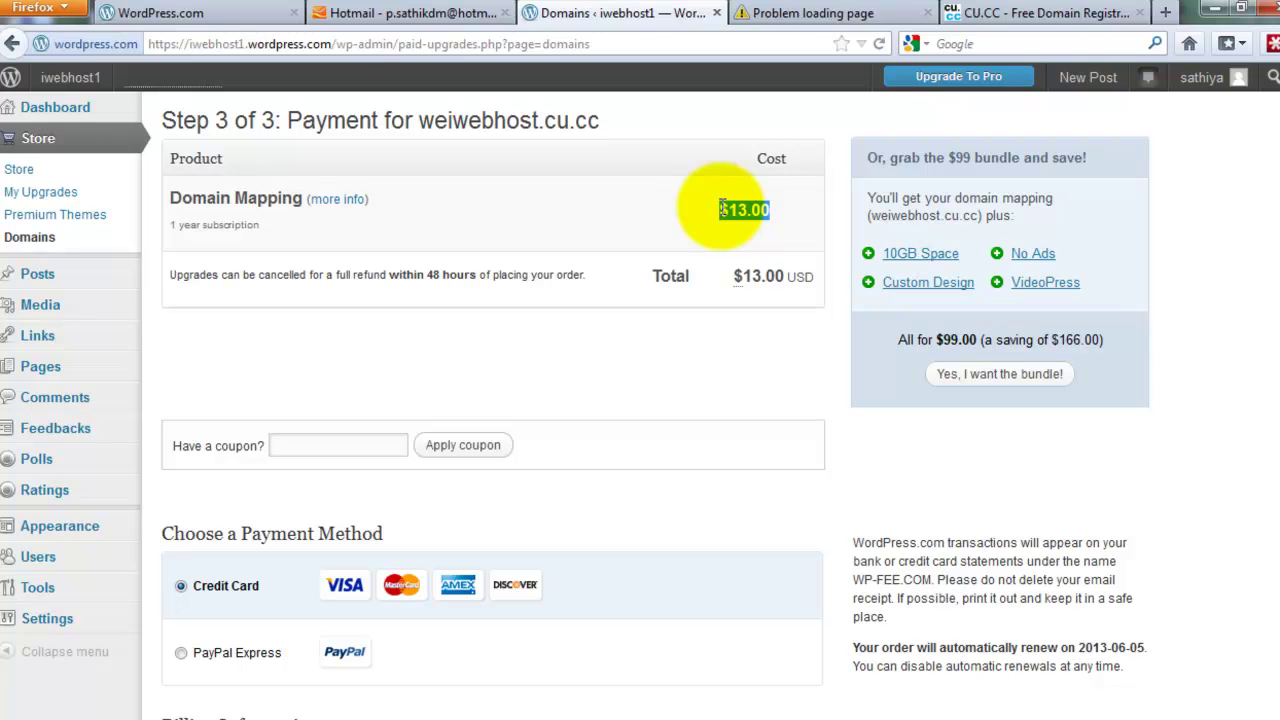
left_click(815, 13)
Replace the failed weiwebhost.cu.cc address with iwebhost.org and load it
left_click(705, 46)
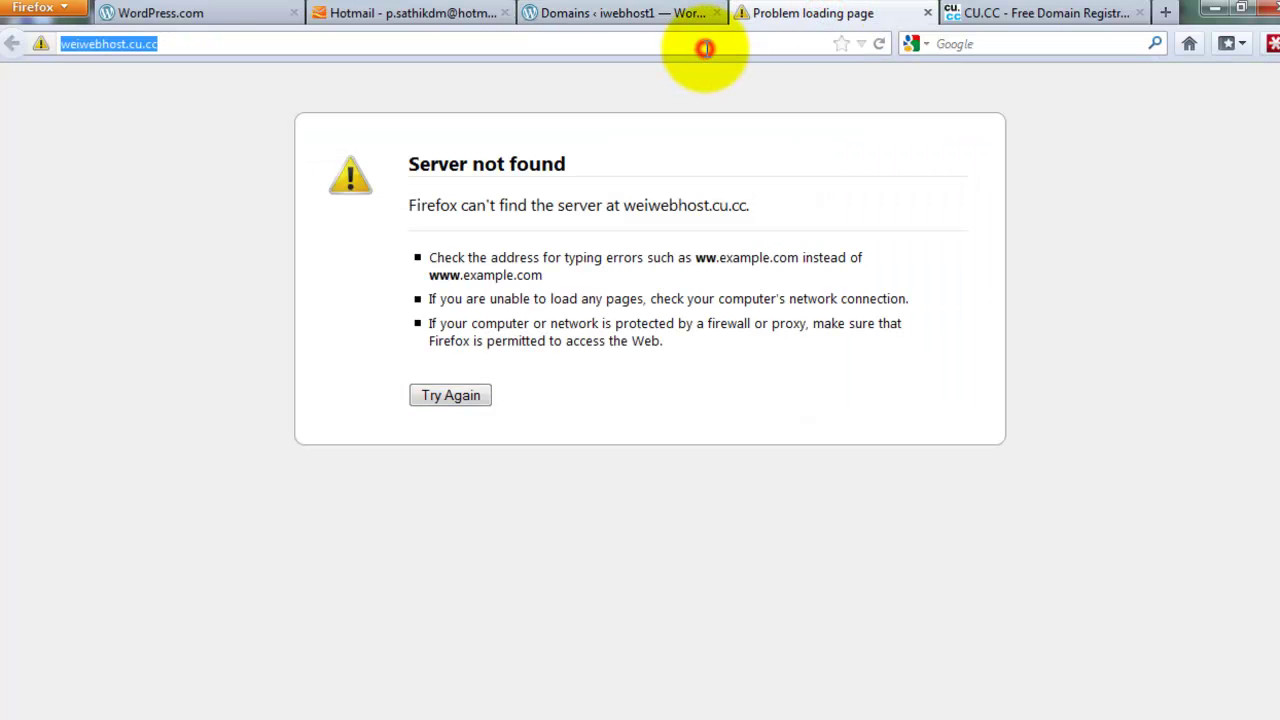
type("iweb")
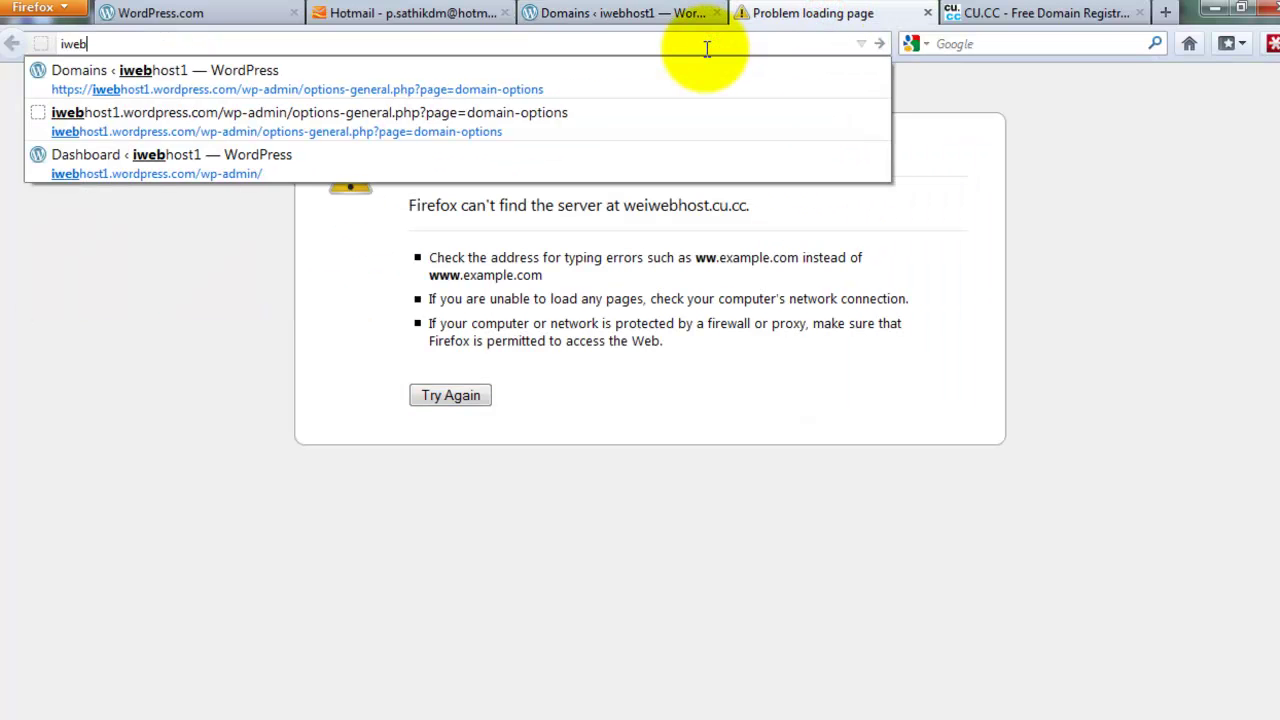
type("host.org")
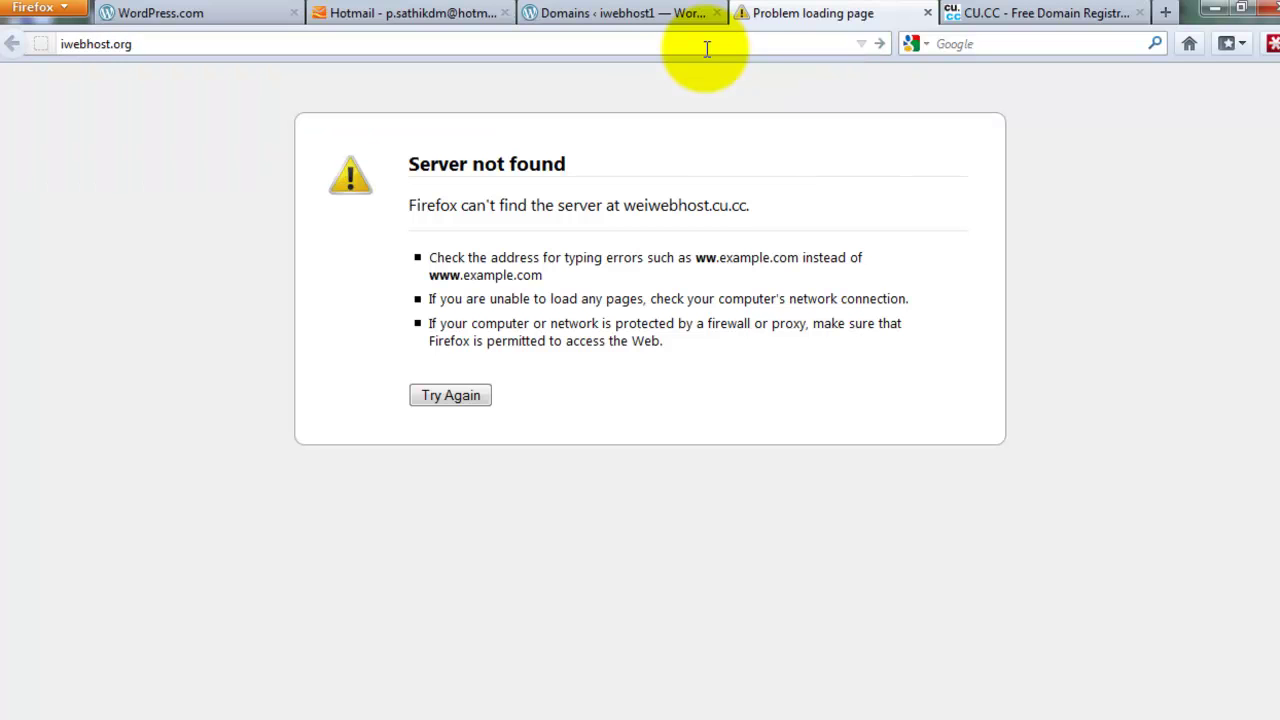
key("Return")
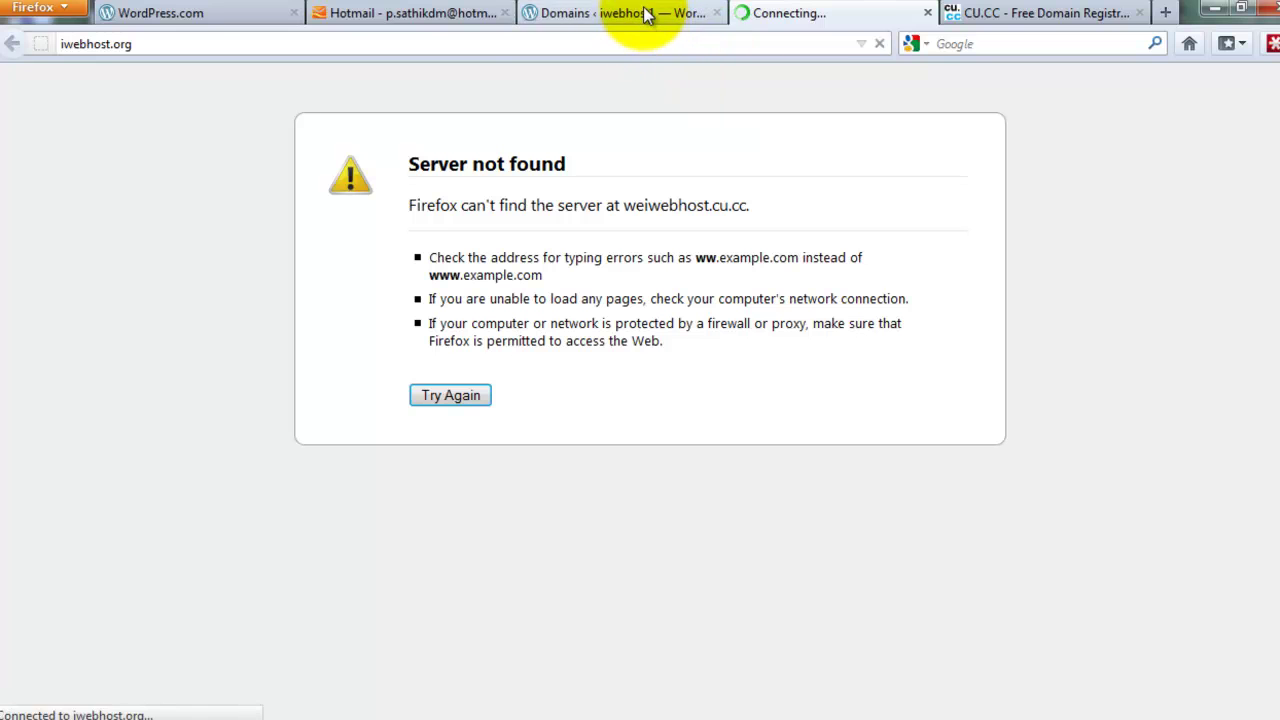
double_click(375, 40)
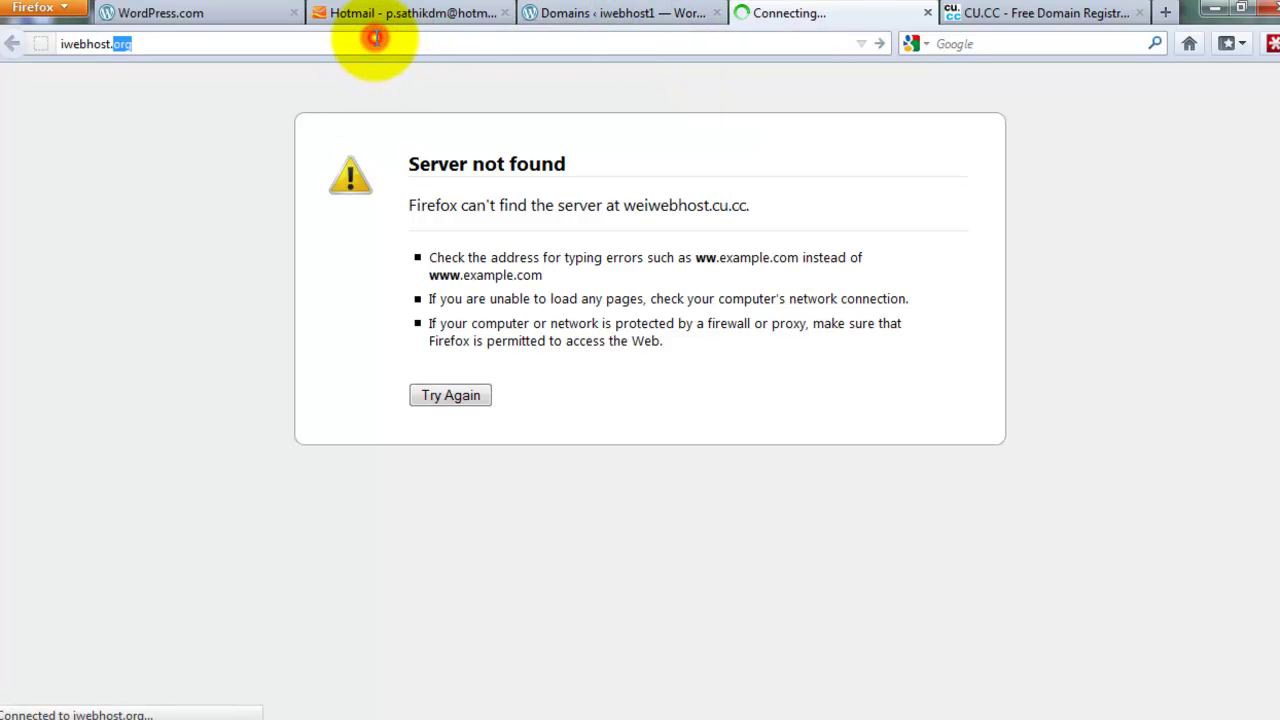
While iwebhost.org loads, highlight the weiwebhost.cu.cc Step 3 heading and $13 mapping price
left_click(545, 8)
left_click(752, 14)
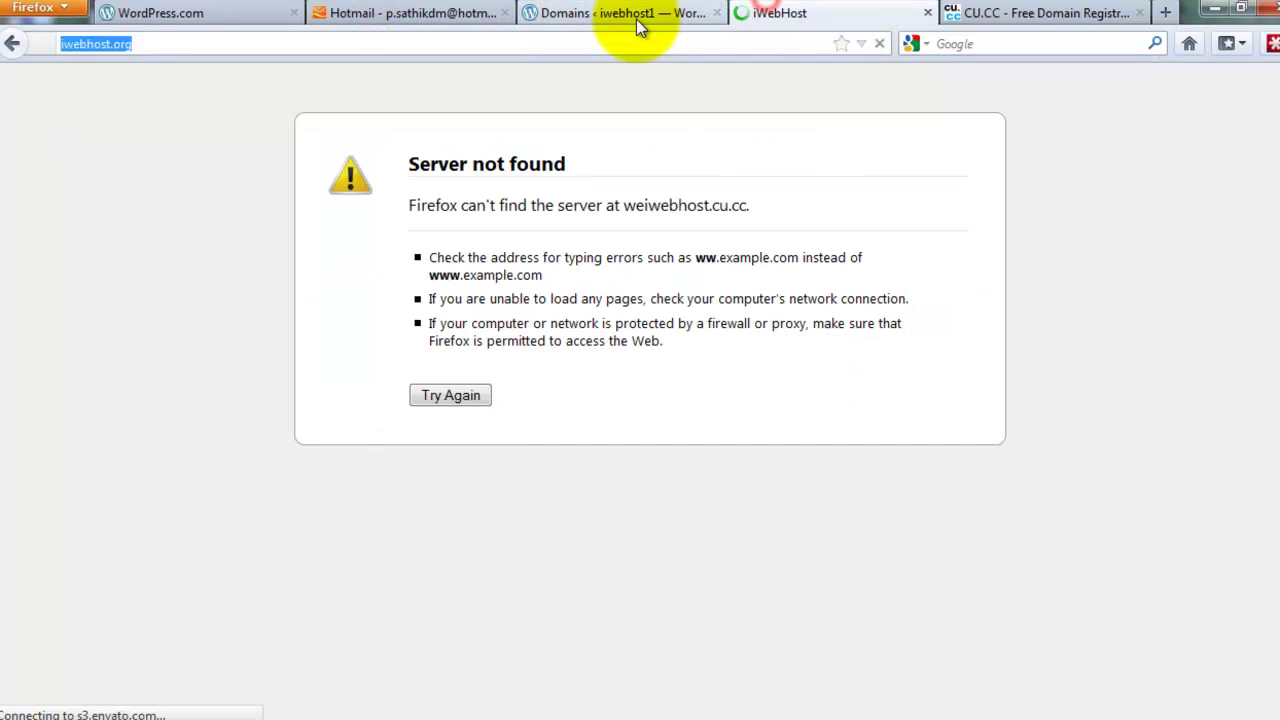
left_click(600, 14)
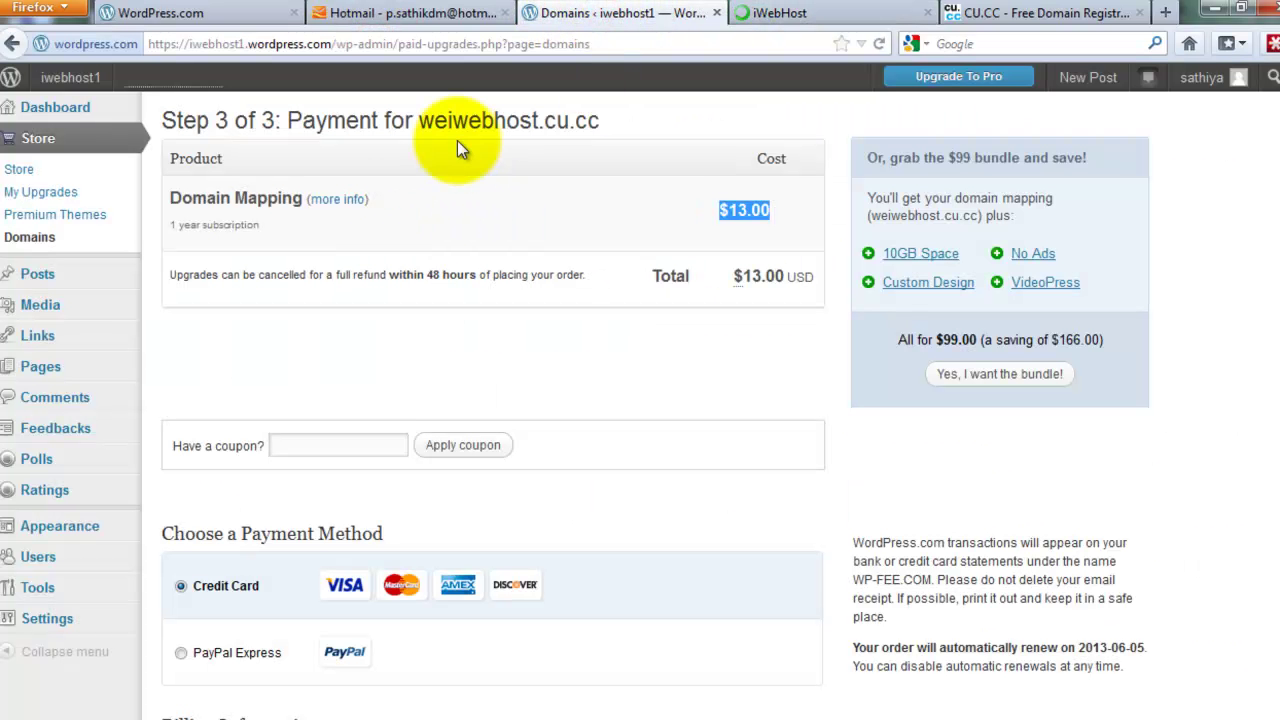
left_click_drag(418, 121, 603, 119)
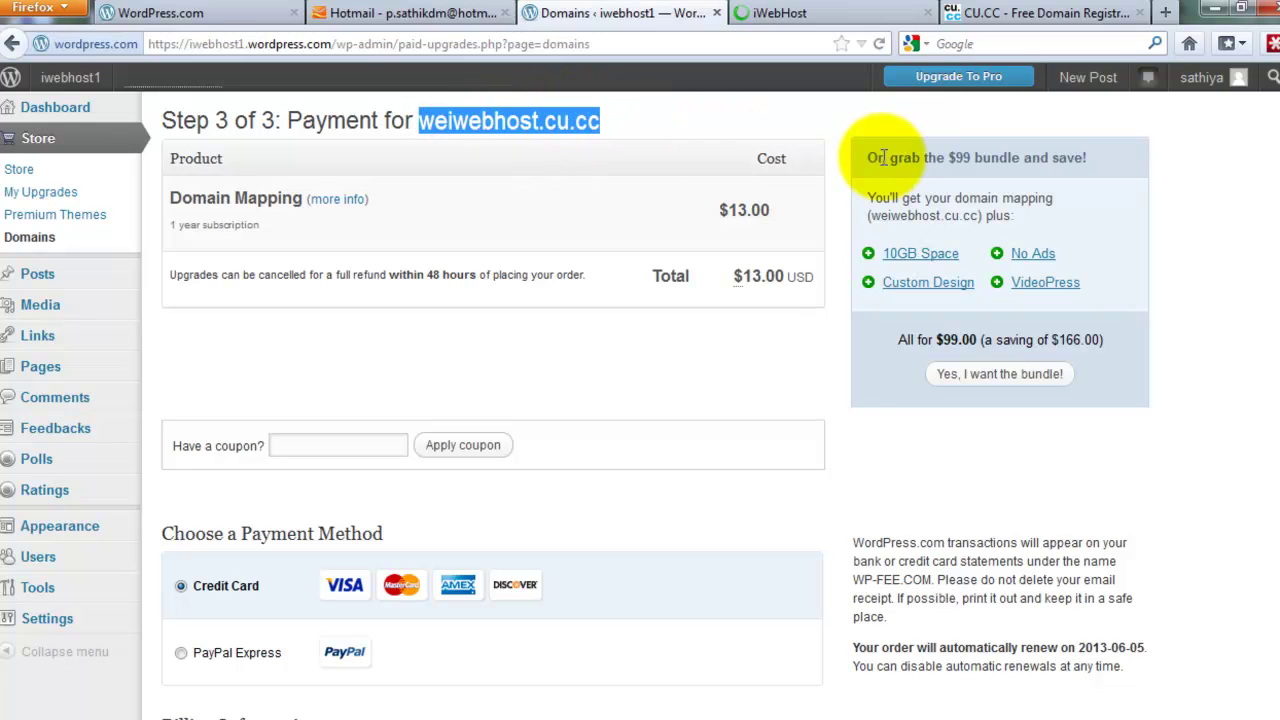
triple_click(513, 121)
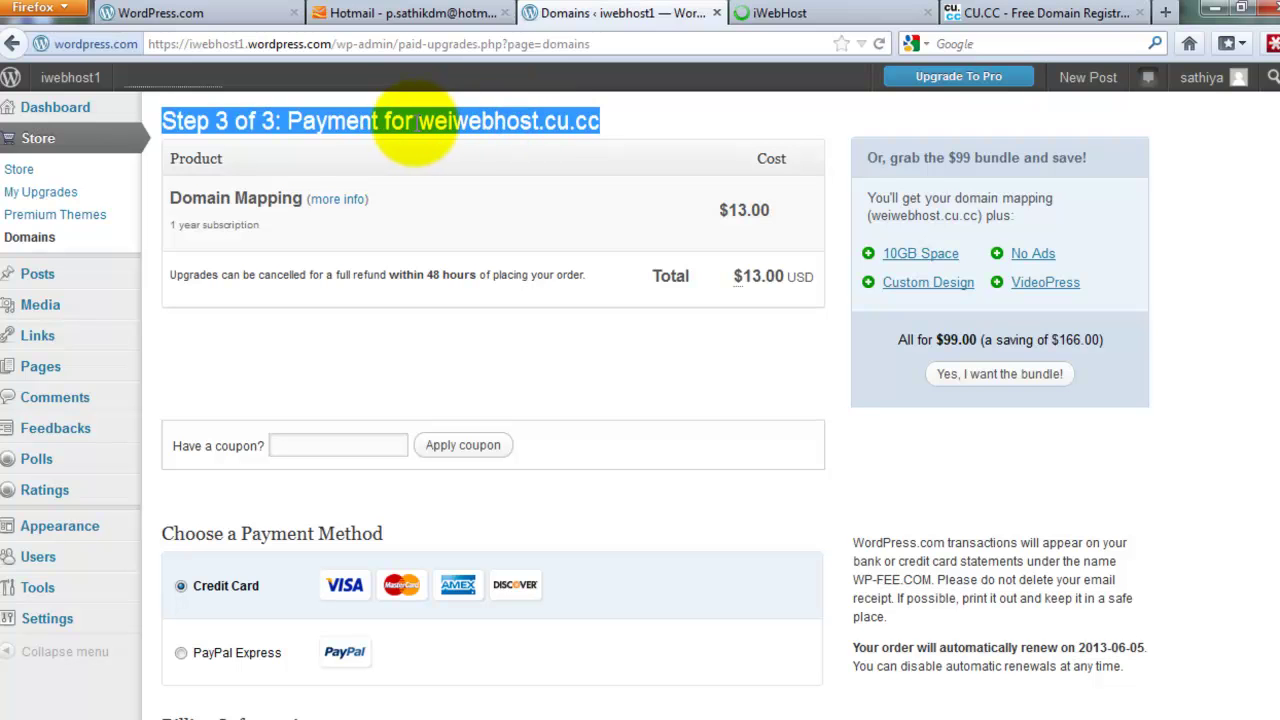
left_click(772, 12)
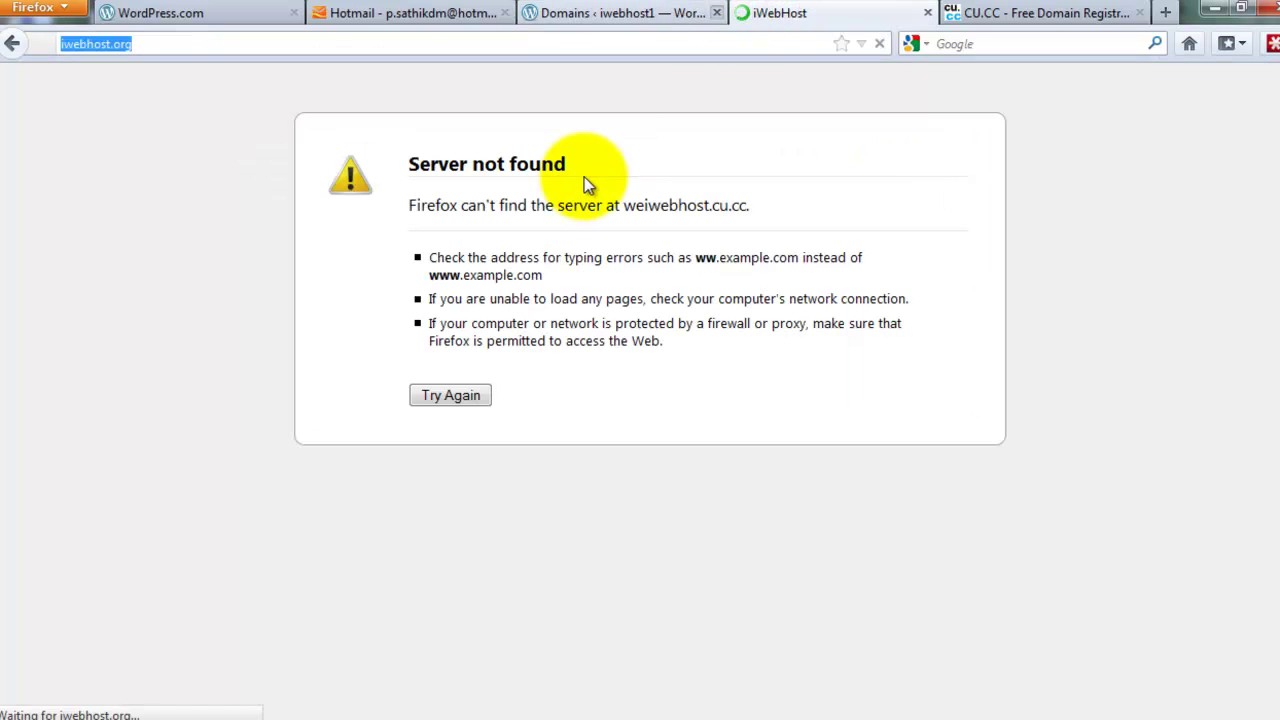
left_click(632, 14)
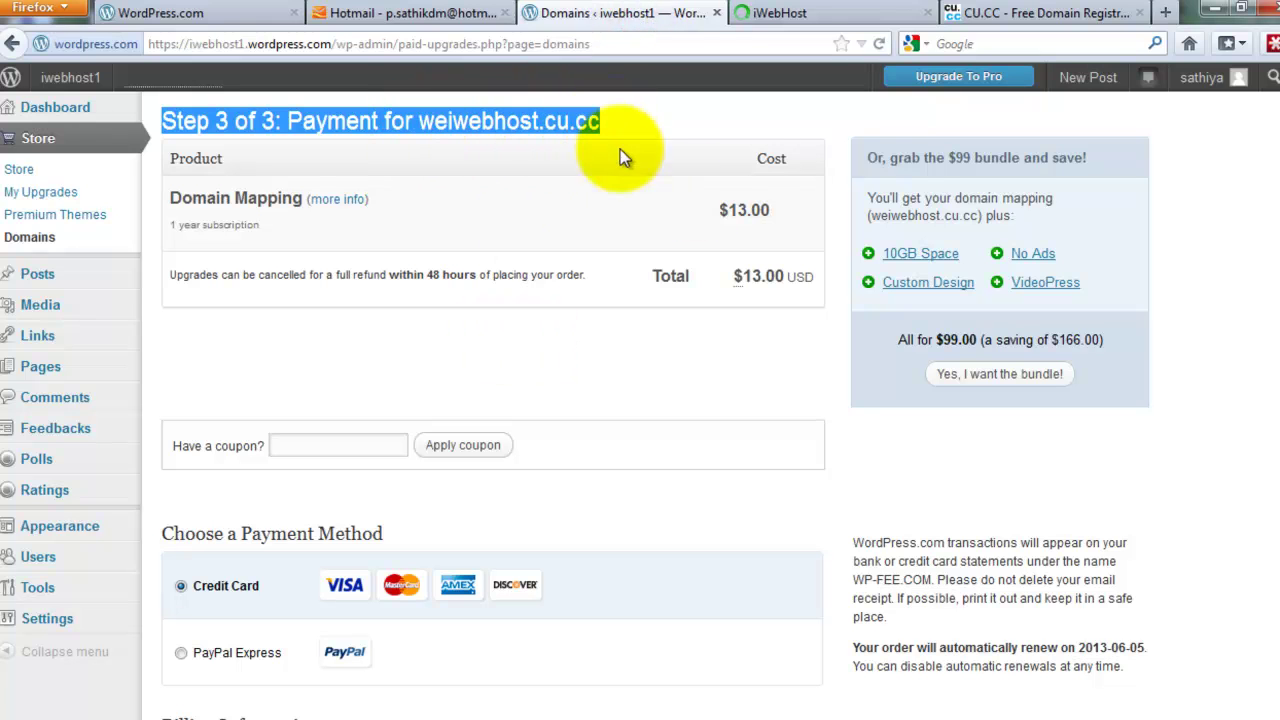
left_click_drag(744, 210, 722, 218)
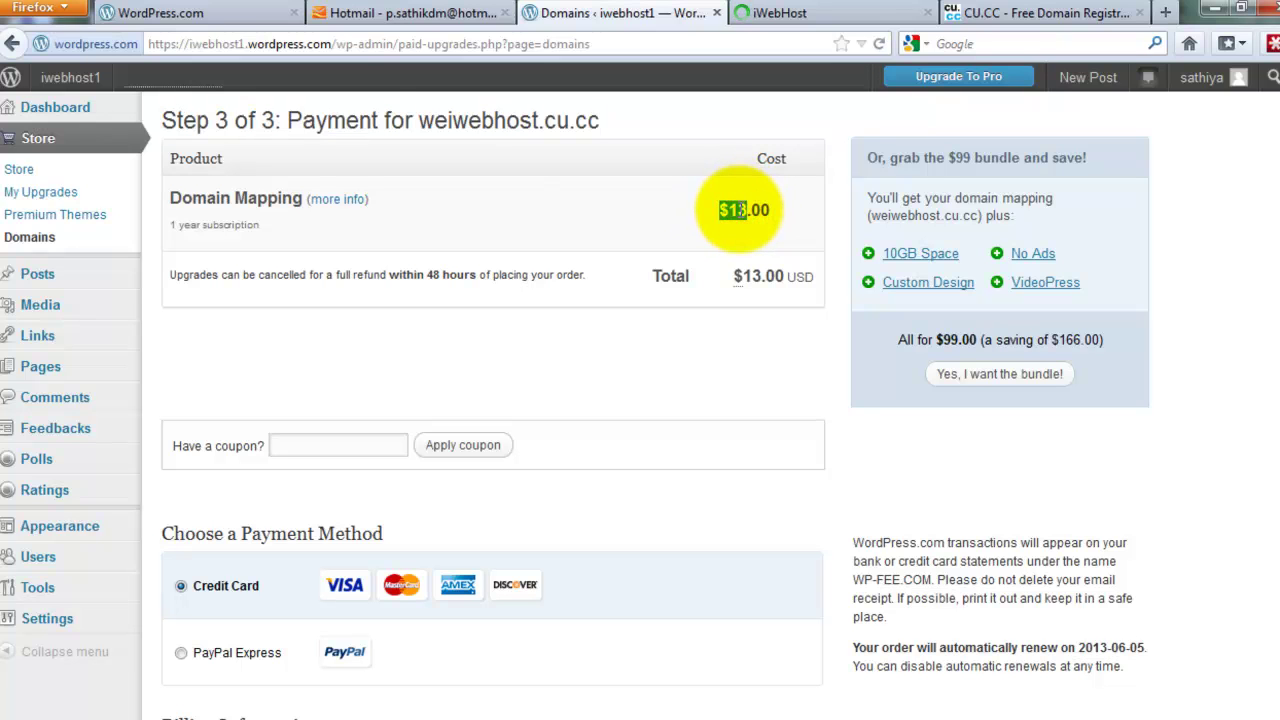
Look over the loaded iwebhost.org site's Plan A–D pricing, briefly rechecking the payment page
left_click(818, 13)
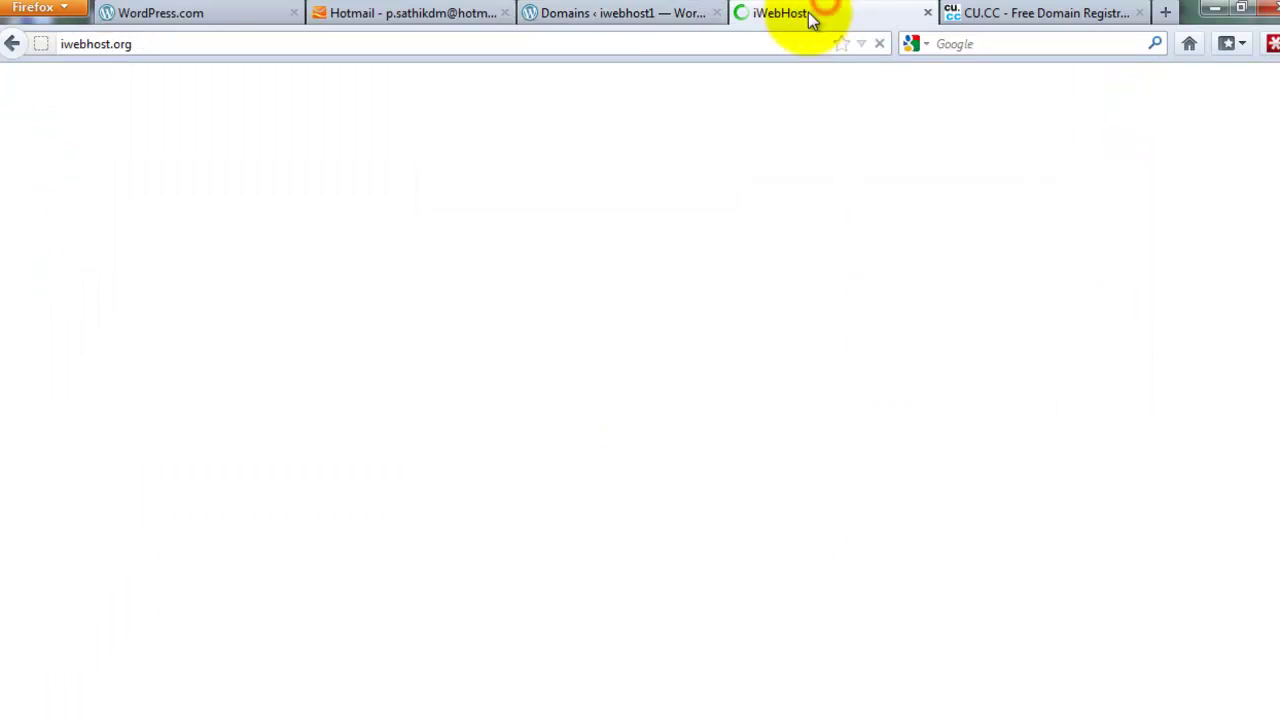
scroll(383, 528, "down", 4)
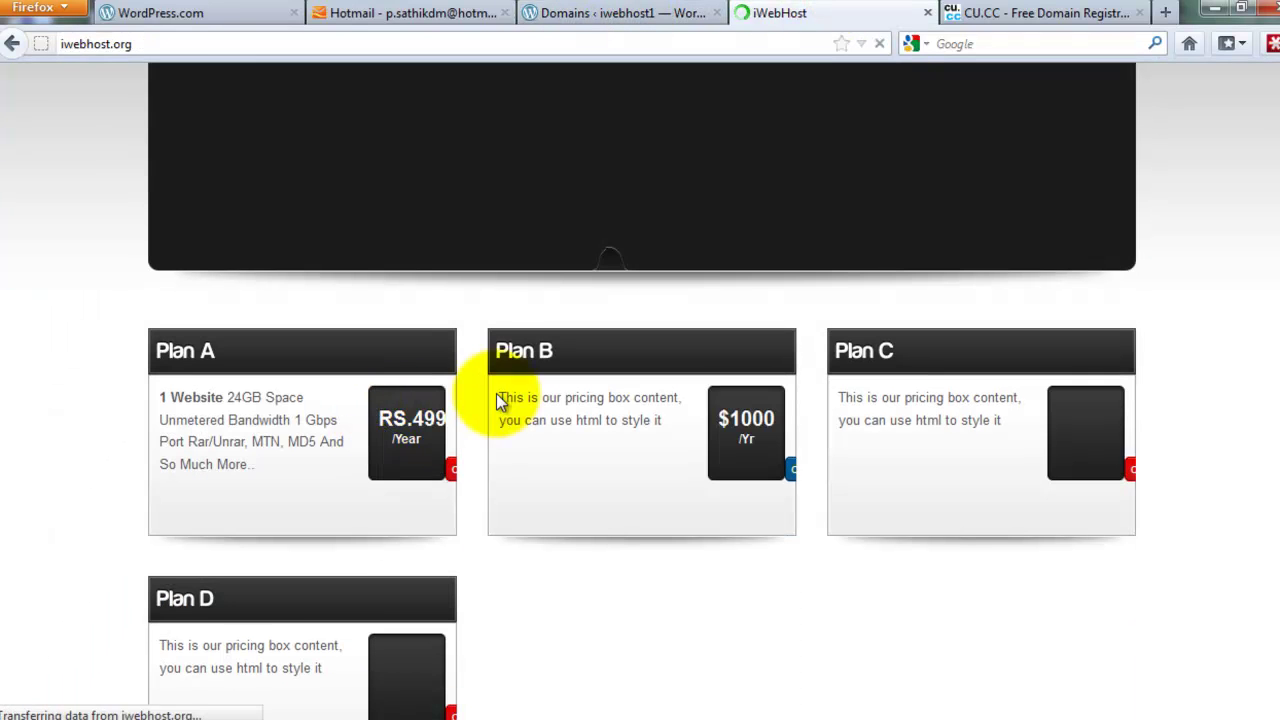
scroll(500, 400, "up", 4)
left_click(655, 12)
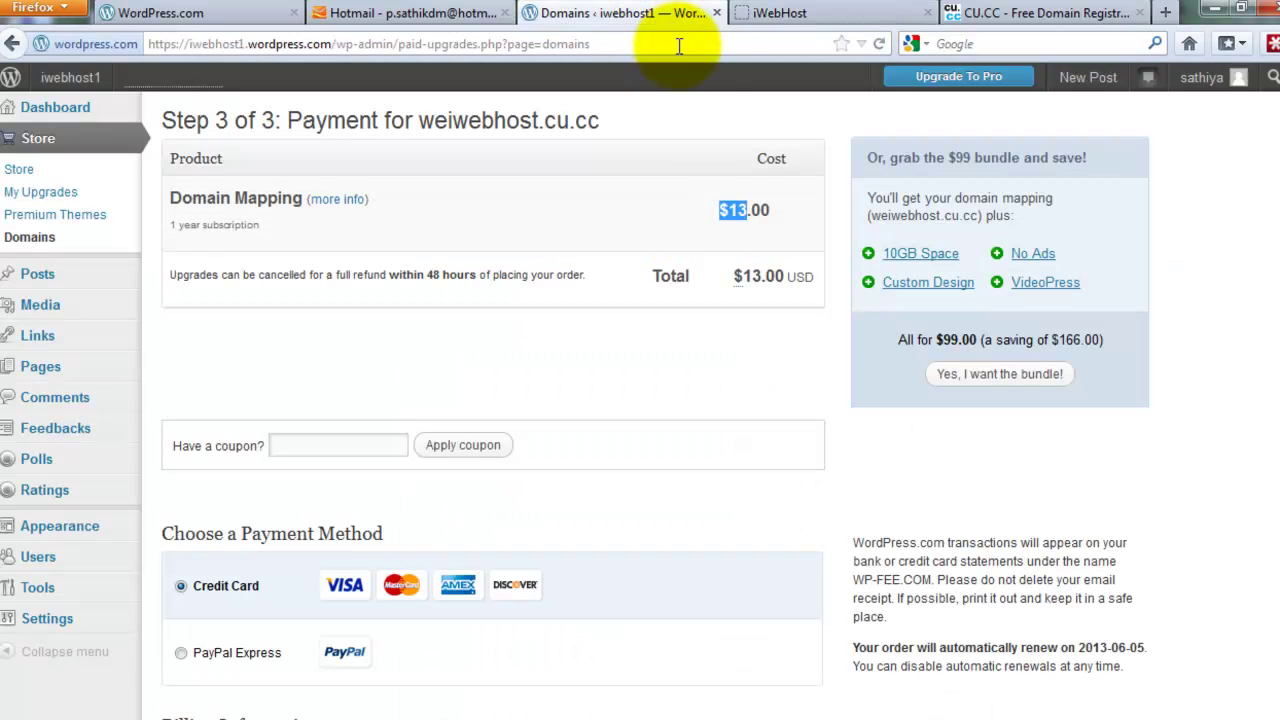
left_click(768, 13)
scroll(608, 262, "down", 8)
scroll(608, 262, "up", 4)
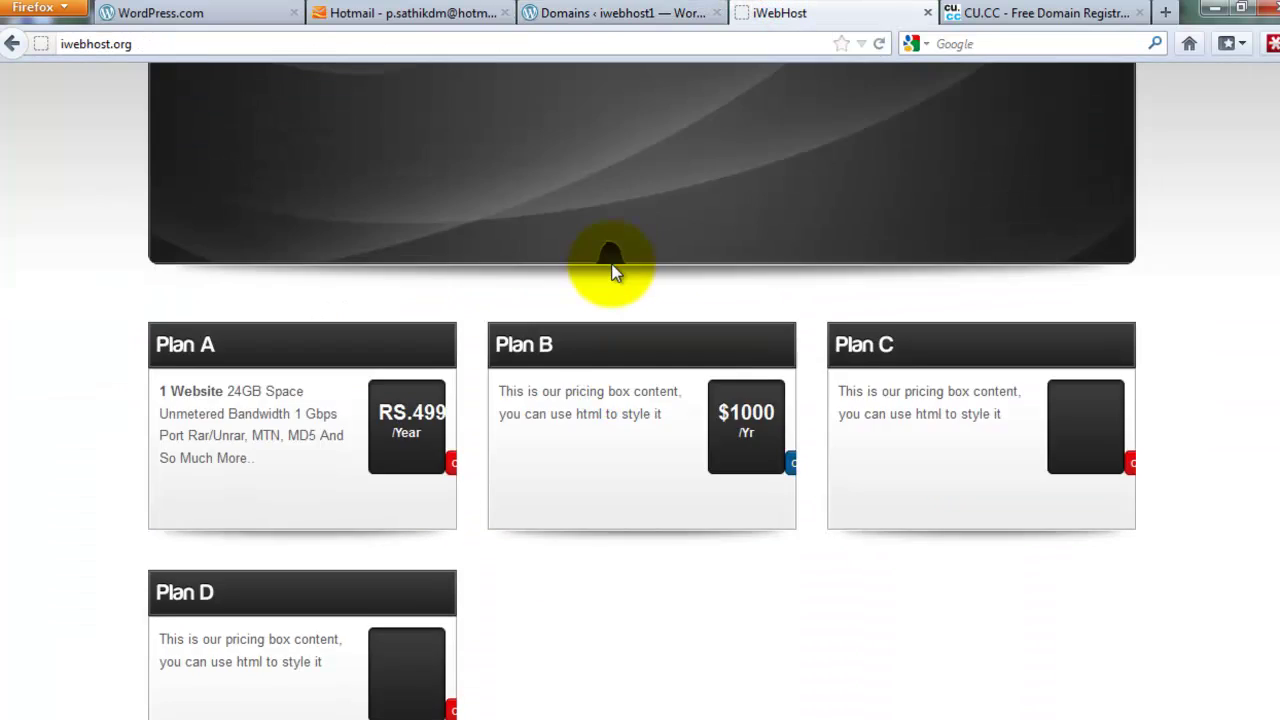
scroll(613, 272, "up", 4)
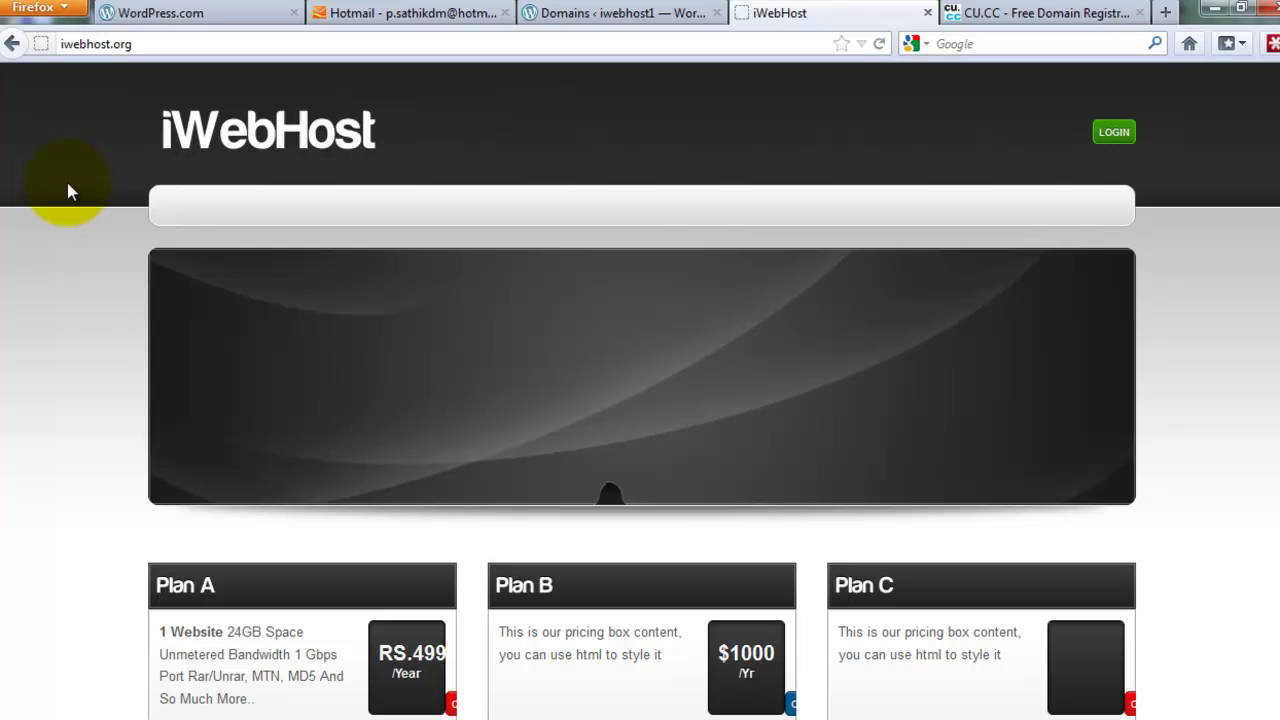
Bring back the WordPress.com Step 3 payment page showing the $13.00 weiwebhost.cu.cc mapping total
left_click(408, 13)
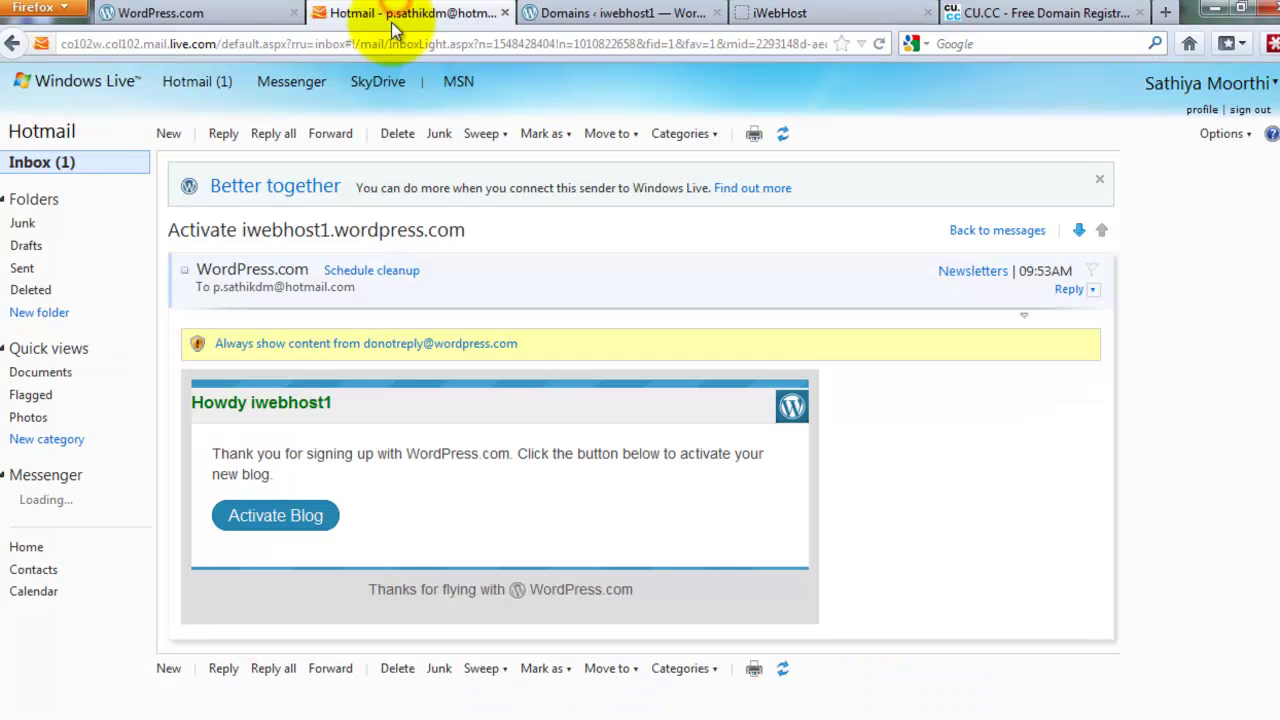
left_click(153, 13)
left_click(575, 15)
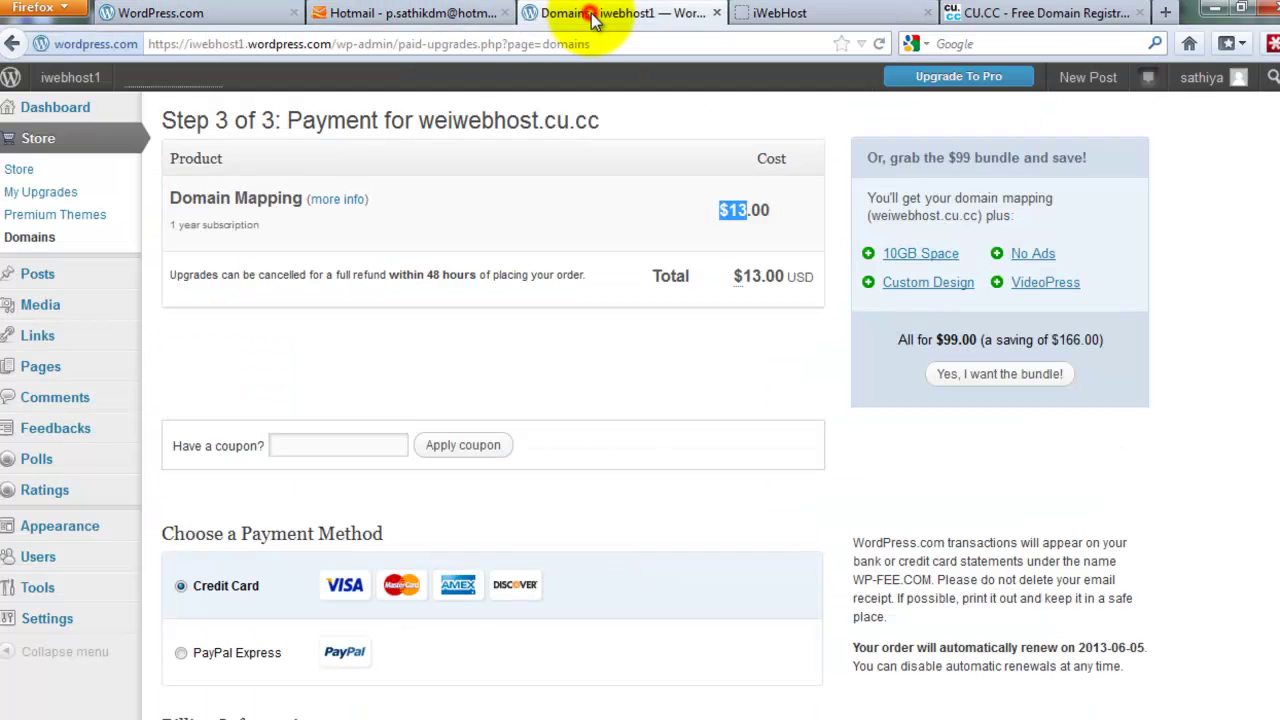